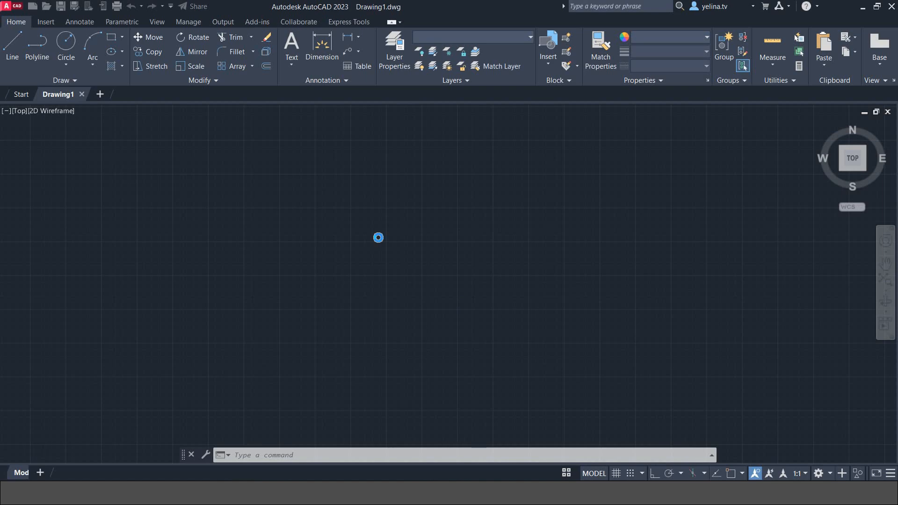
Change the 2D model space uniform background colour to White in the display options and apply it
right_click(366, 227)
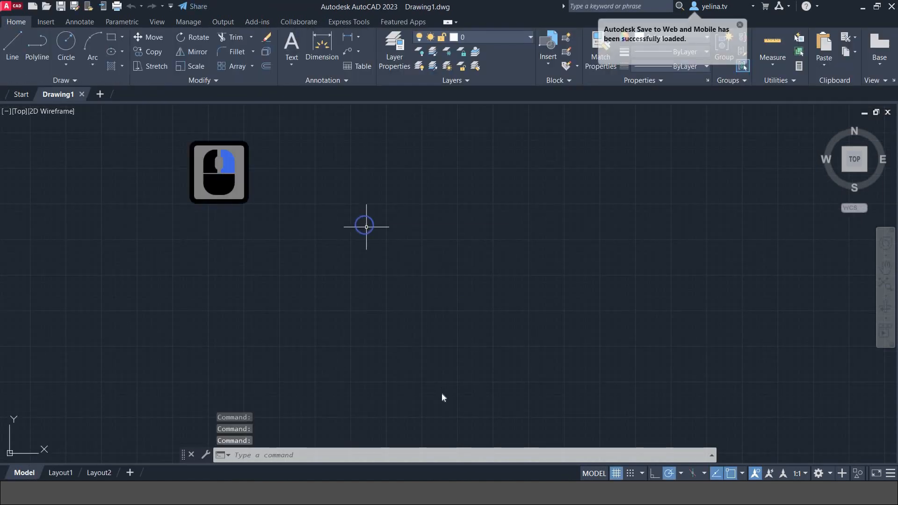
left_click(442, 418)
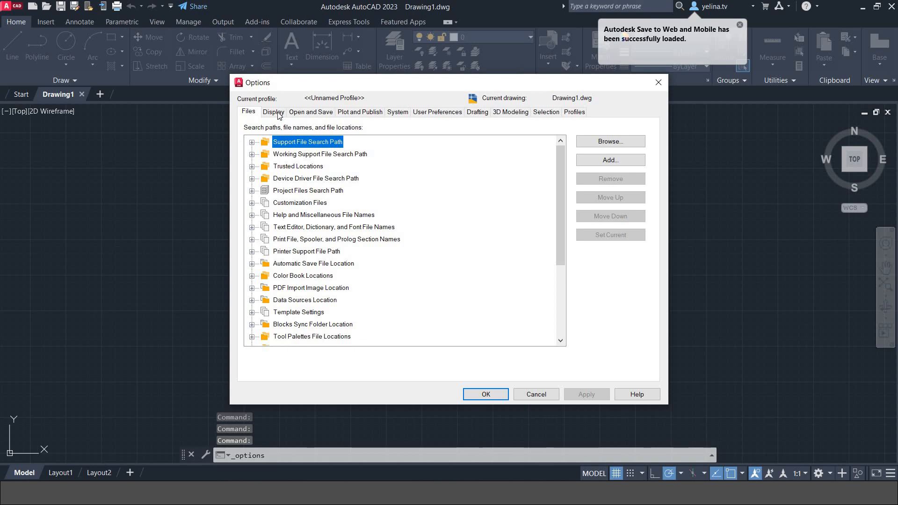
left_click(279, 113)
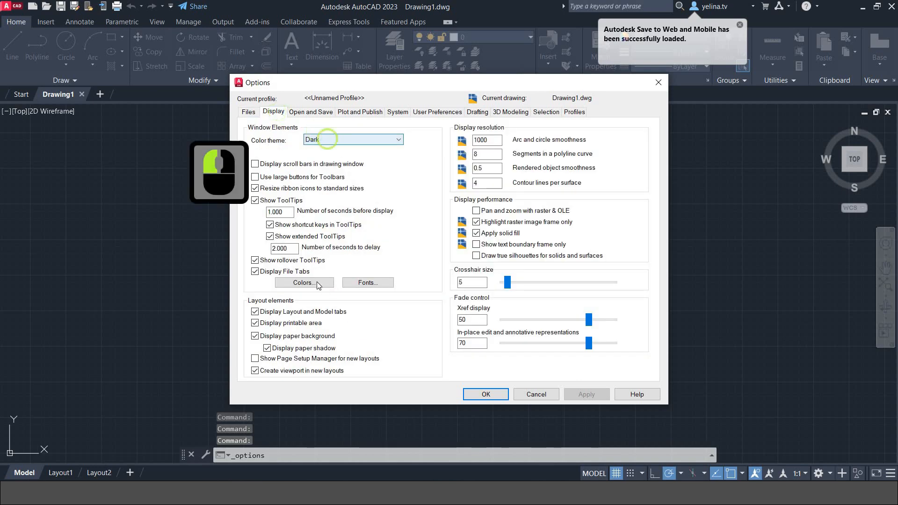
left_click(316, 283)
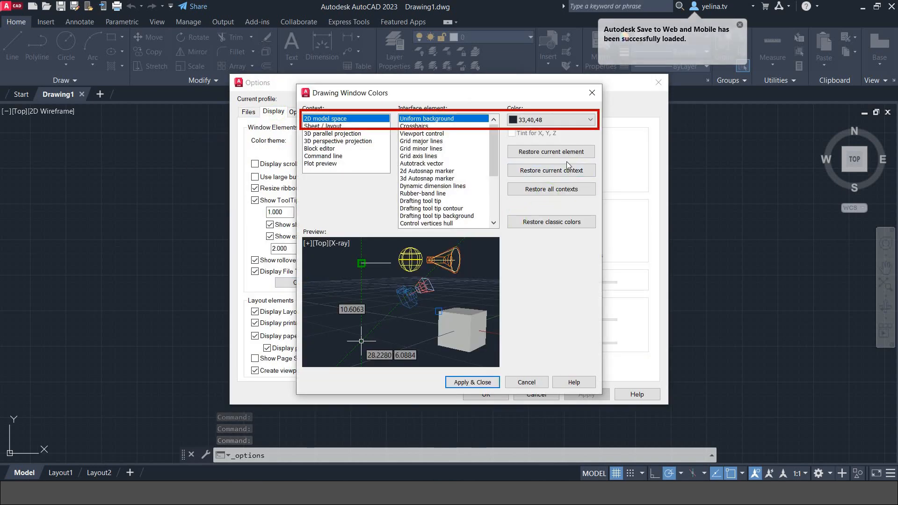
left_click(561, 120)
left_click(552, 190)
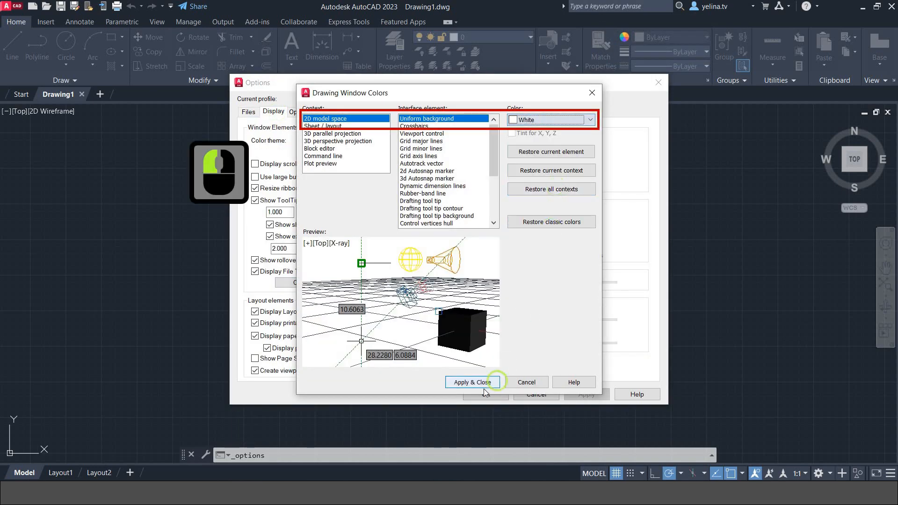
left_click(483, 385)
left_click(486, 394)
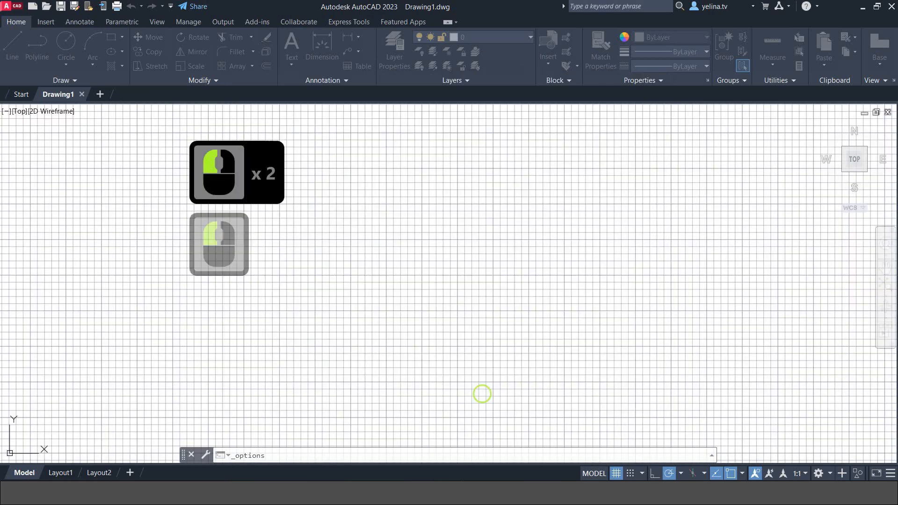
Add the Dynamic Input and LineWeight toggles to the status bar and turn the drawing grid off
left_click(891, 473)
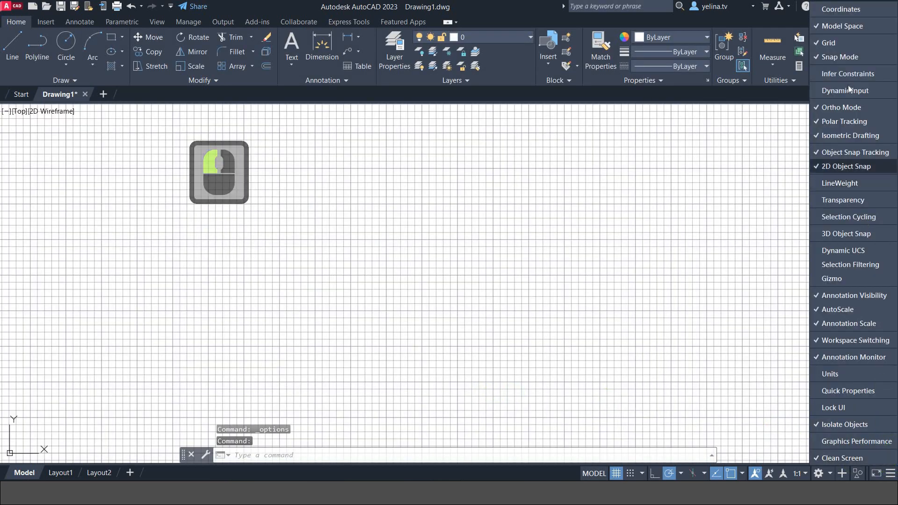
left_click(853, 187)
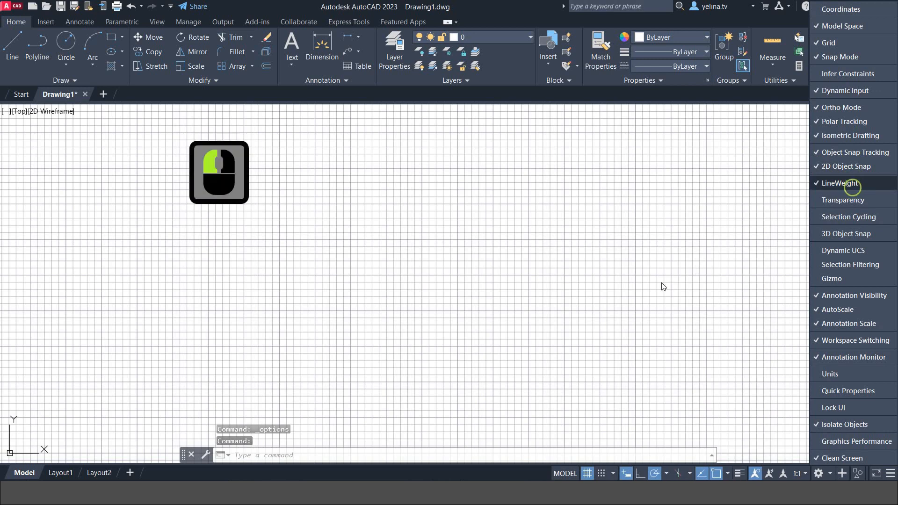
left_click(662, 282)
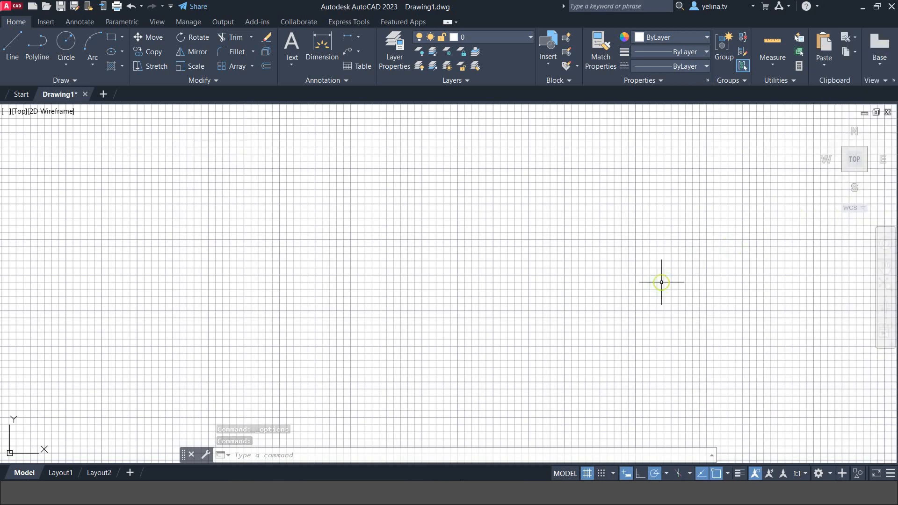
left_click(587, 473)
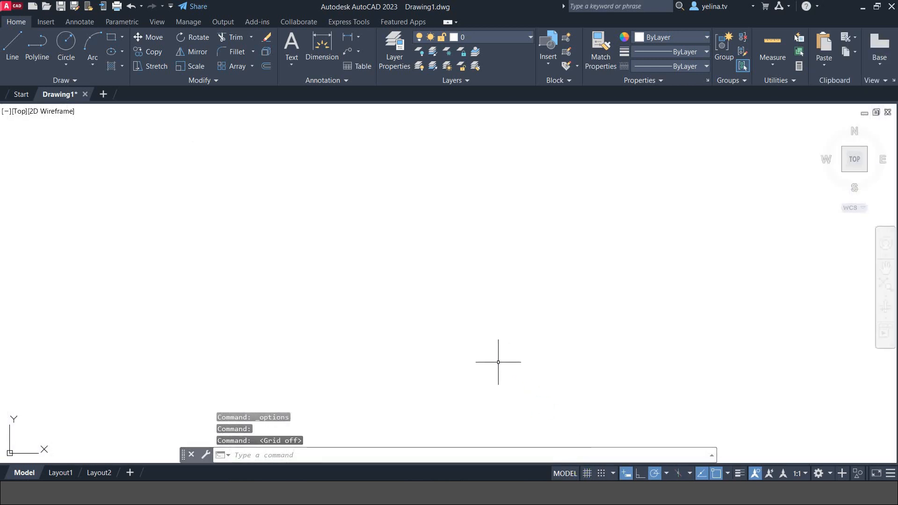
Draw a horizontal line 130 units long with Ortho mode on, as the profile's baseline
left_click(13, 47)
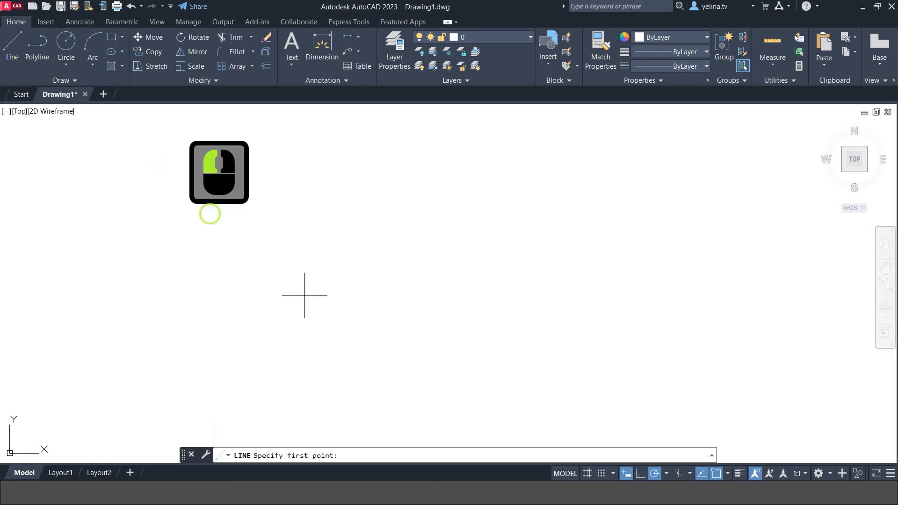
left_click(340, 304)
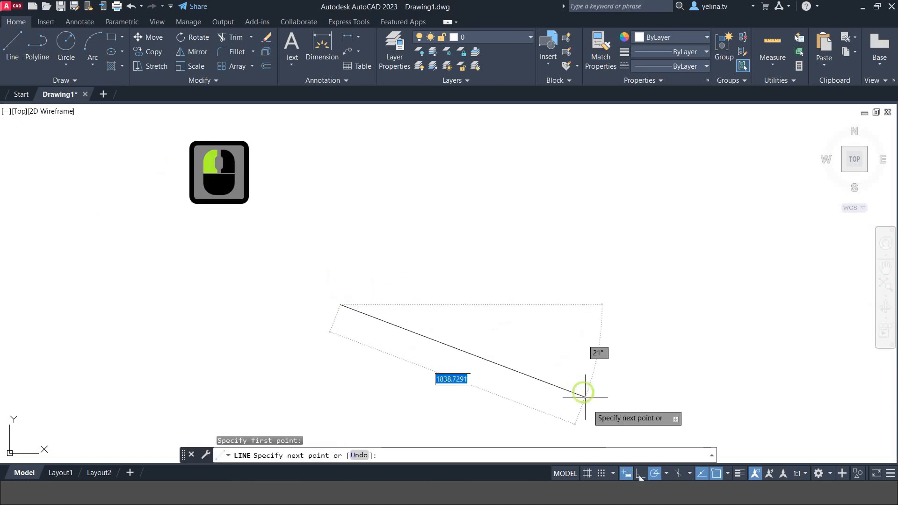
key("F8")
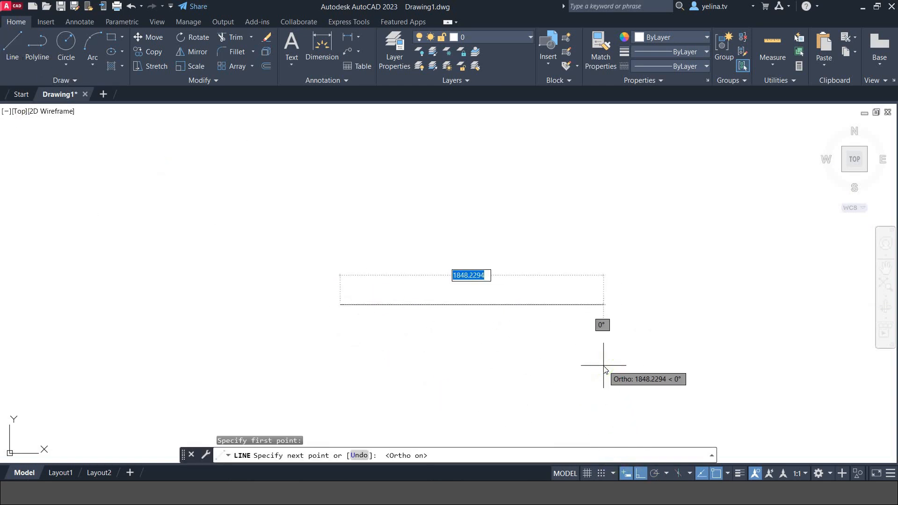
type("130")
key("Return")
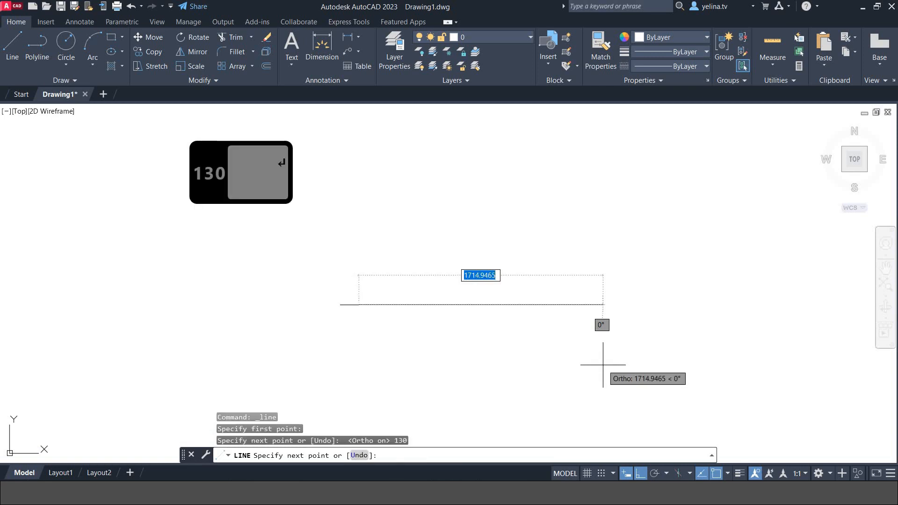
key("Return")
middle_click(554, 345)
middle_click(554, 345)
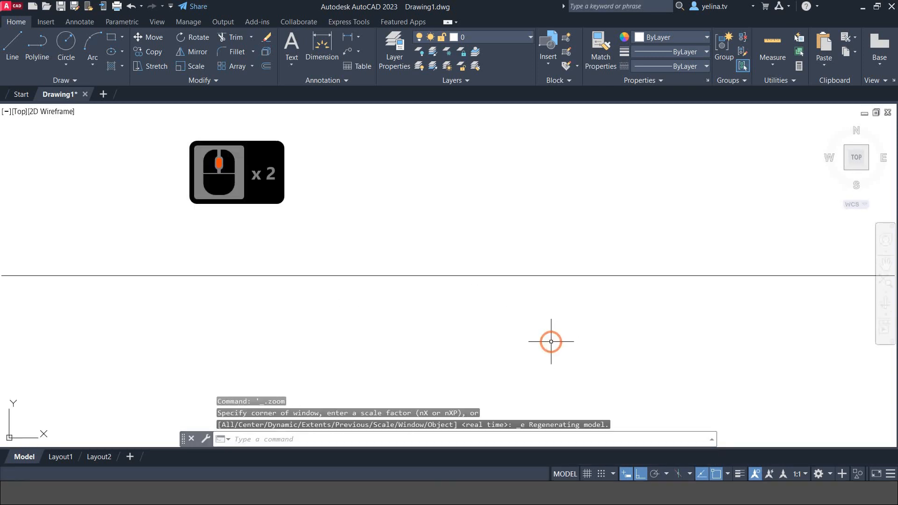
scroll(551, 342, "down", 3)
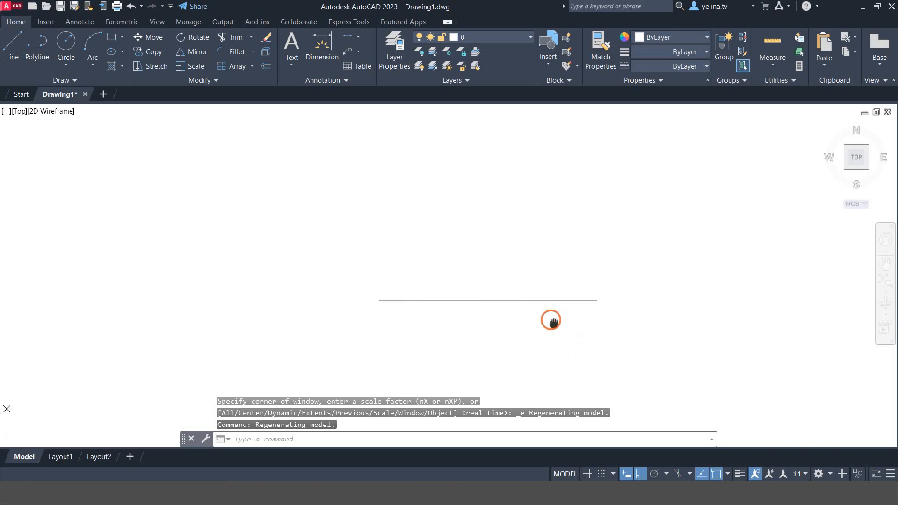
middle_click_drag(553, 322, 541, 306)
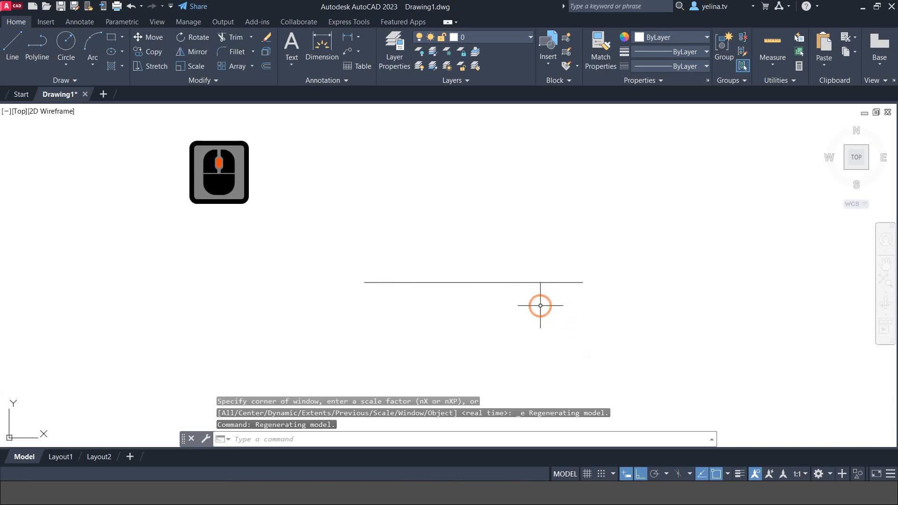
Limit the object snaps to Endpoint and Perpendicular, turning off Center, Intersection and Extension
left_click(728, 474)
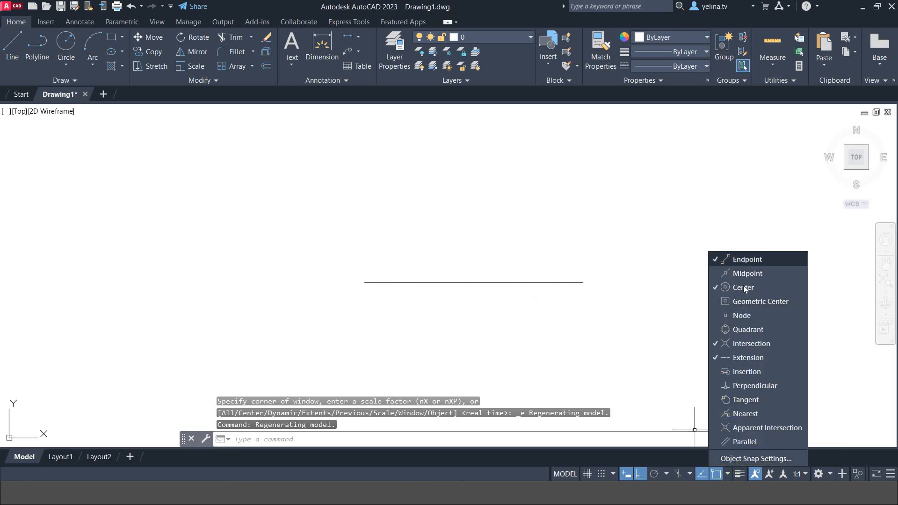
left_click(744, 288)
left_click(755, 345)
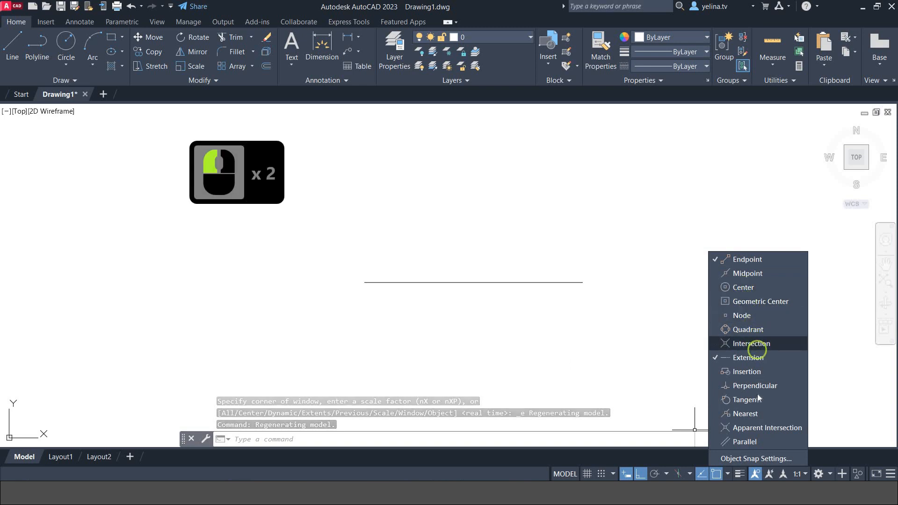
left_click(750, 357)
left_click(754, 385)
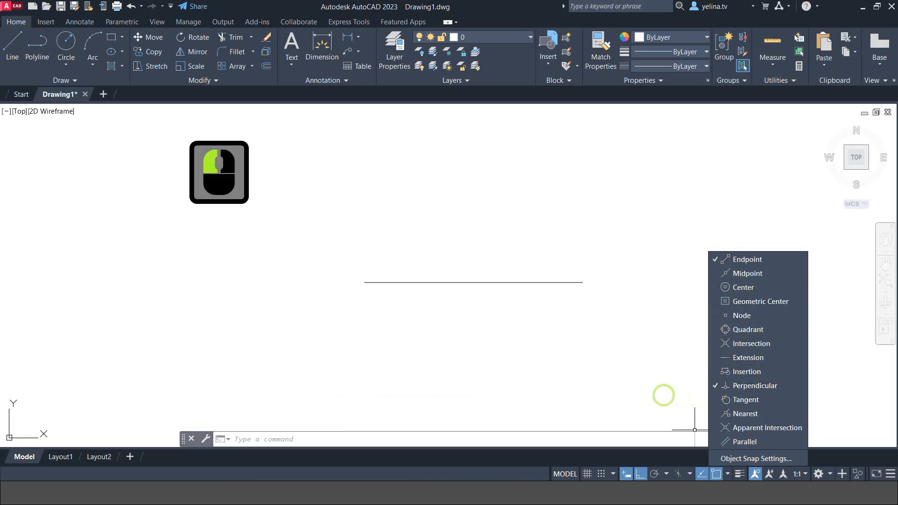
left_click(664, 395)
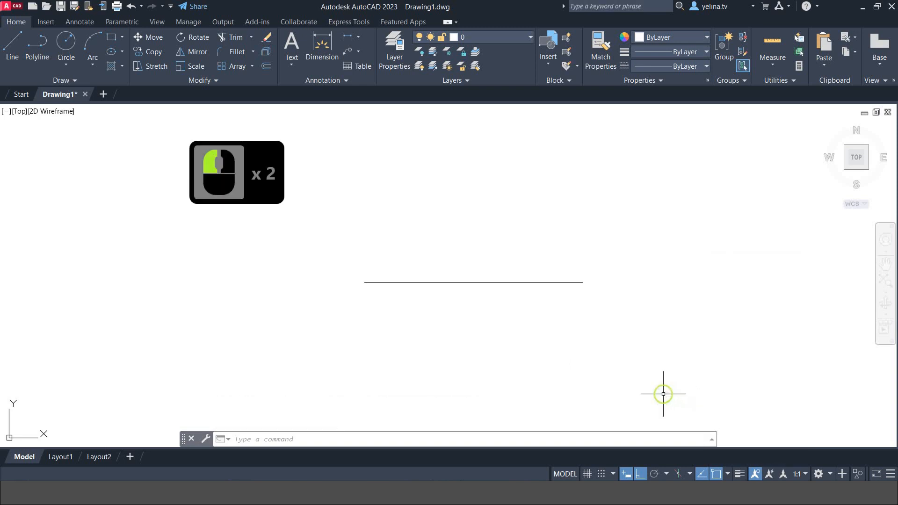
Start a polyline at the baseline's left endpoint with segments 30 up, 35 right, 6 up and 53 right
left_click(37, 45)
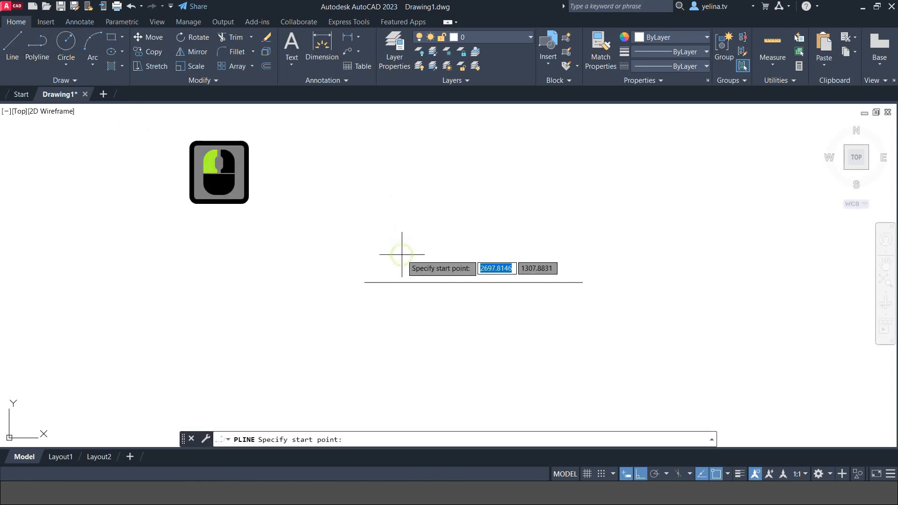
left_click(365, 282)
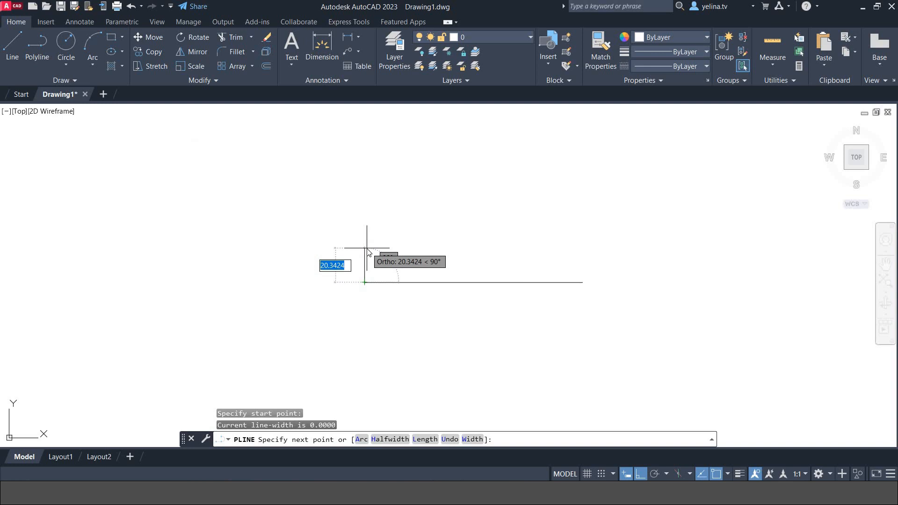
type("30")
key("Return")
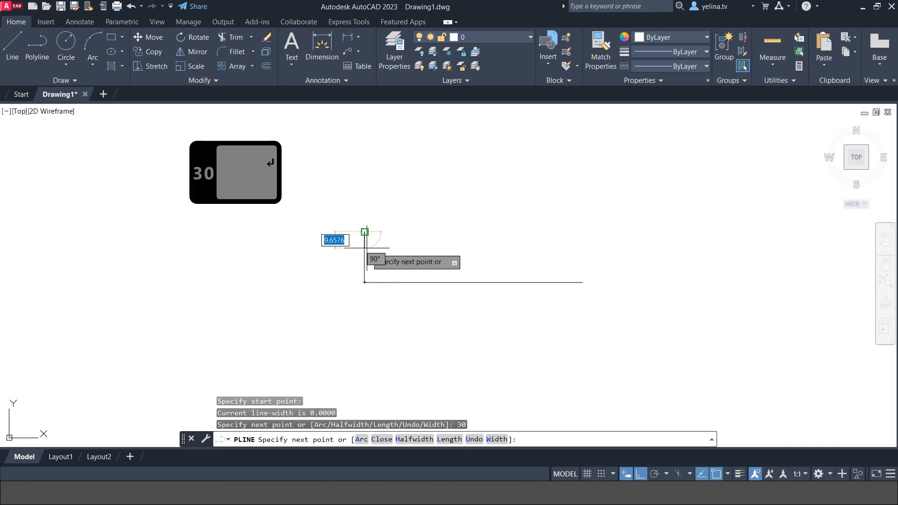
type("35")
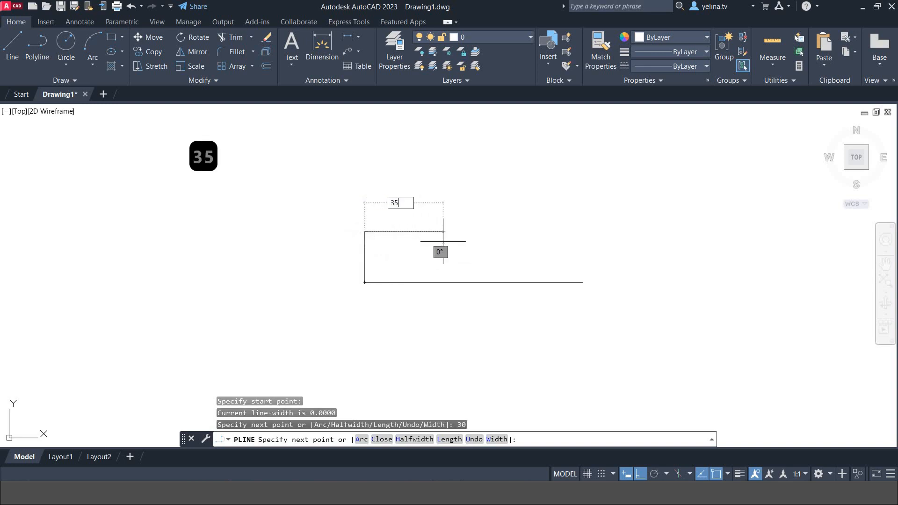
key("Return")
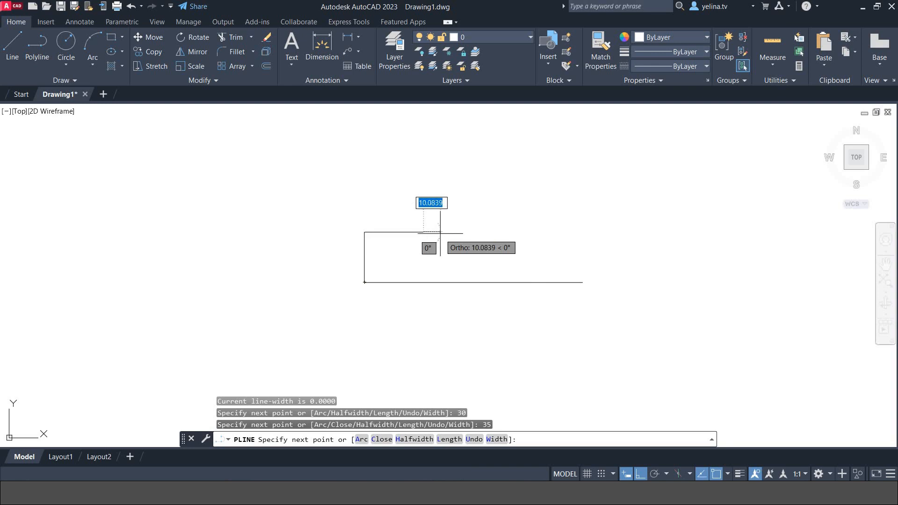
type("6")
key("Return")
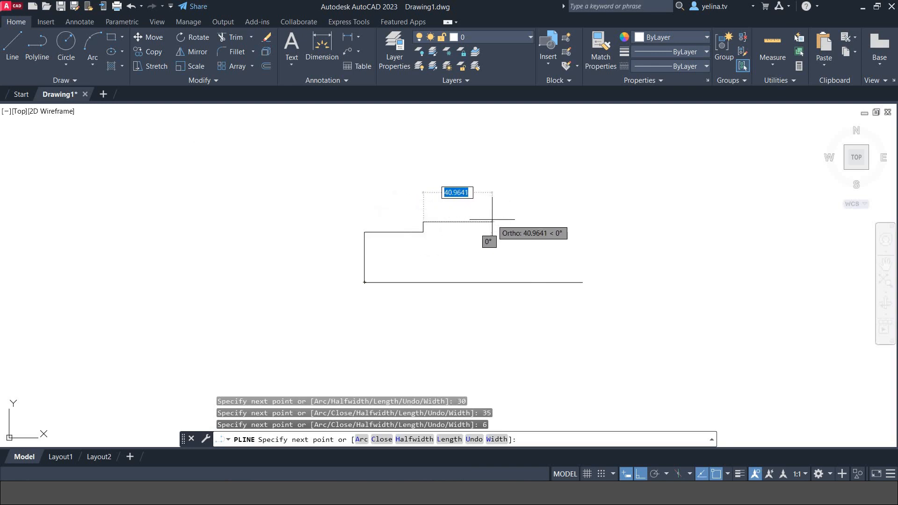
type("53")
key("Return")
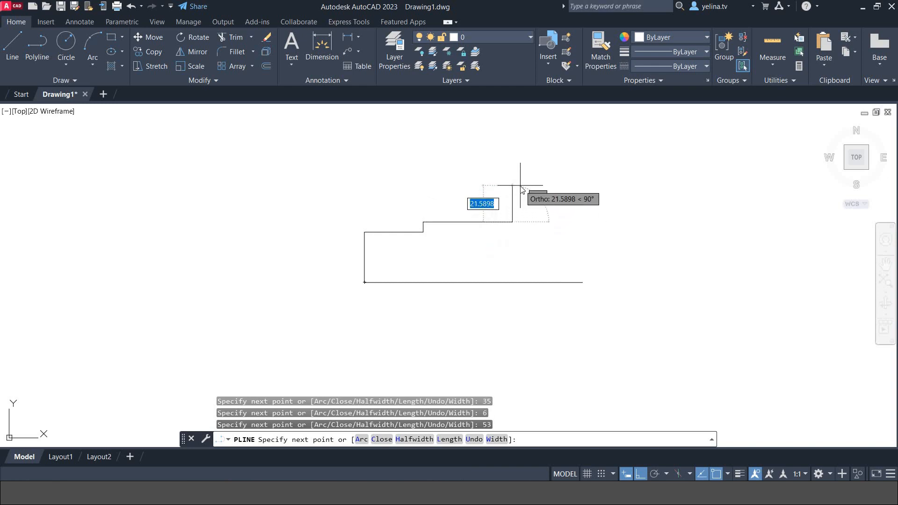
Continue the polyline 9 up, 18 right and 9 down, and close the outline across and down to the baseline's right endpoint
type("9")
key("Return")
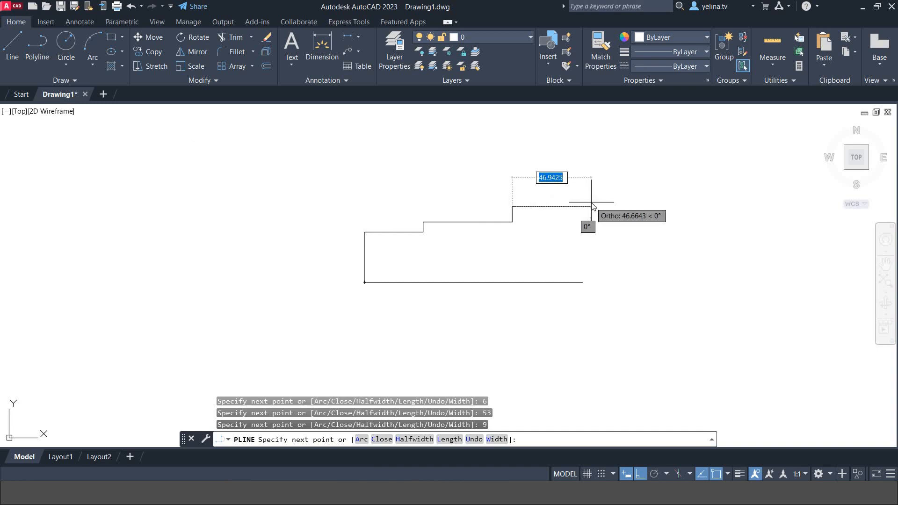
type("18")
key("Return")
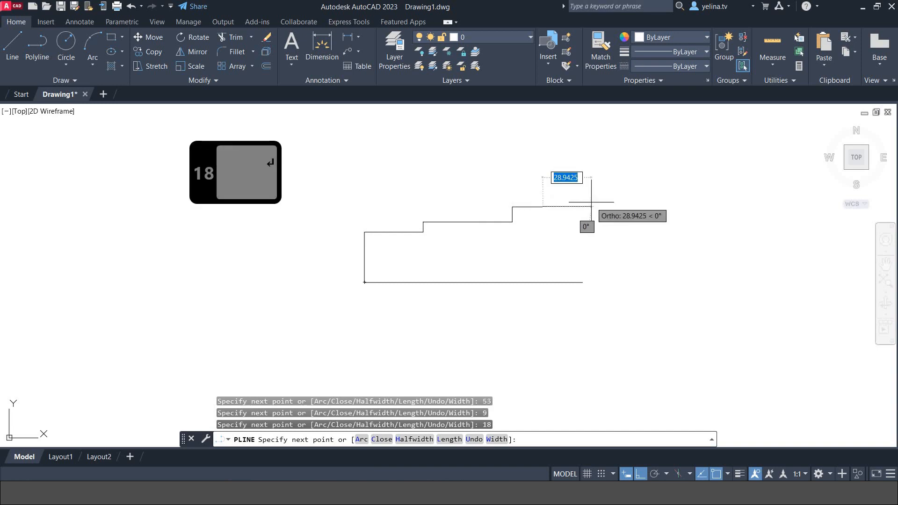
type("9")
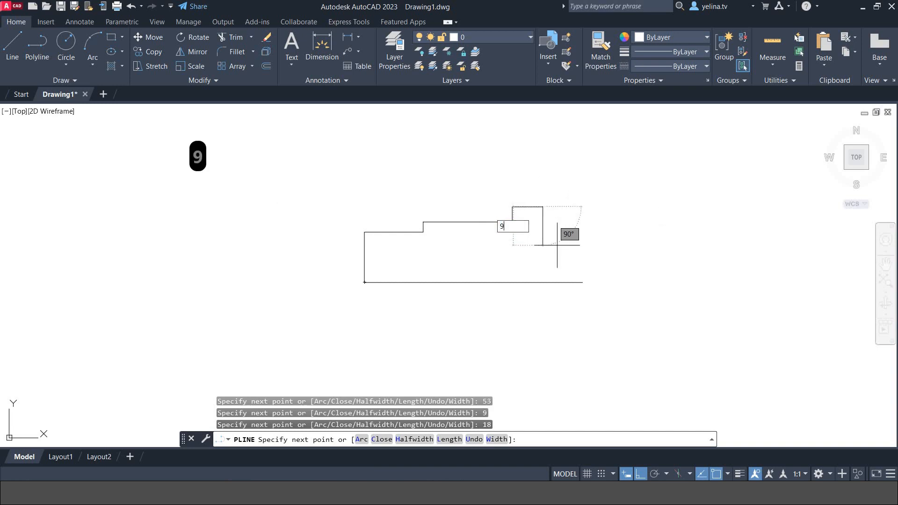
key("Return")
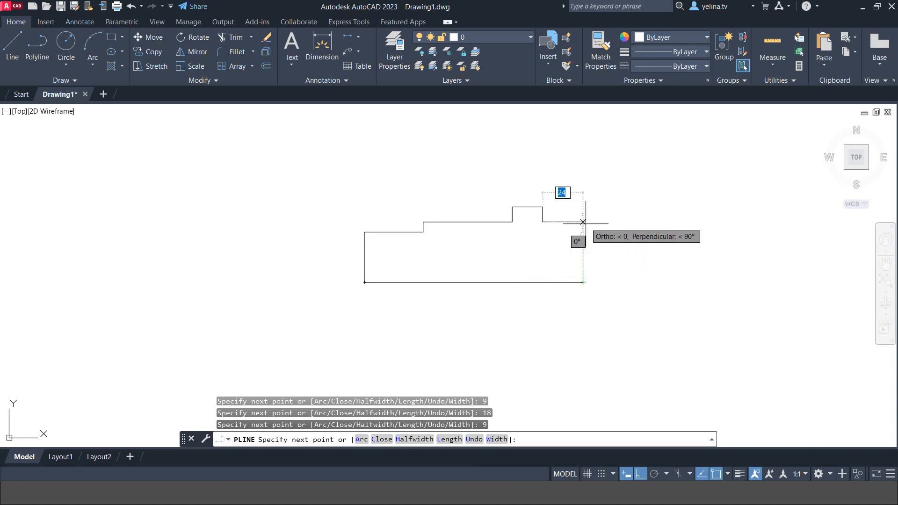
left_click(583, 222)
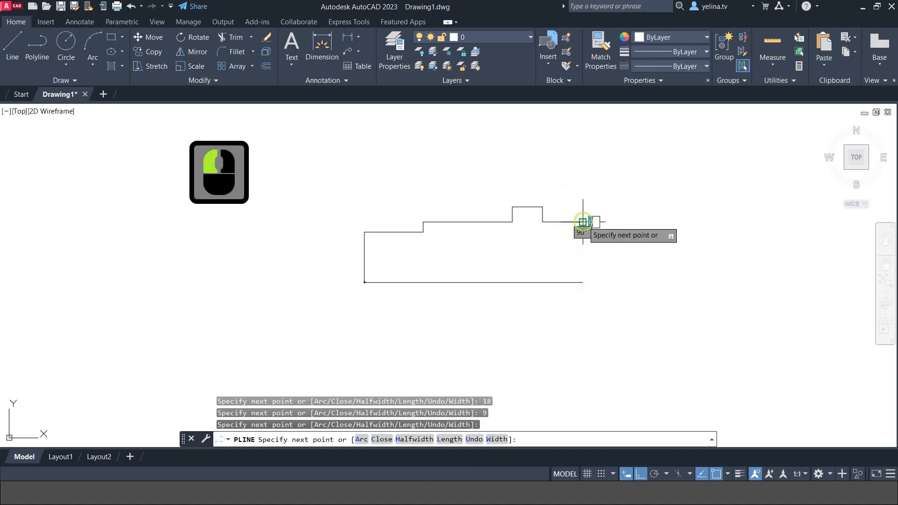
left_click(583, 282)
key("Return")
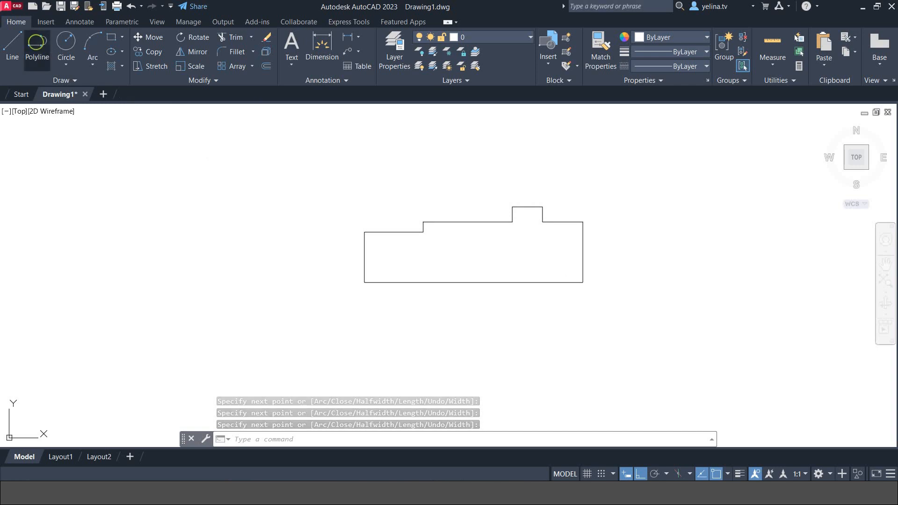
Draw an inner polyline starting 30 above the baseline's right endpoint, going 65 left, 12 down, and left to the outline's left edge
left_click(37, 44)
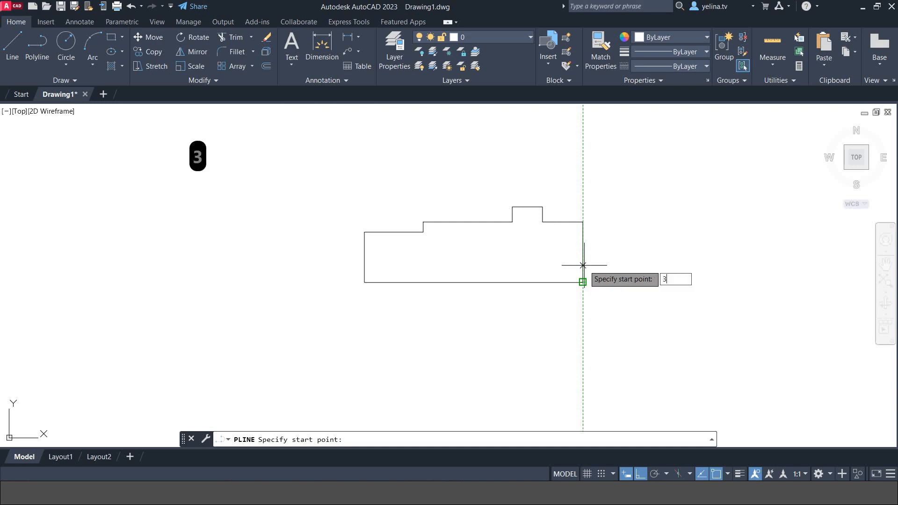
type("30")
key("Return")
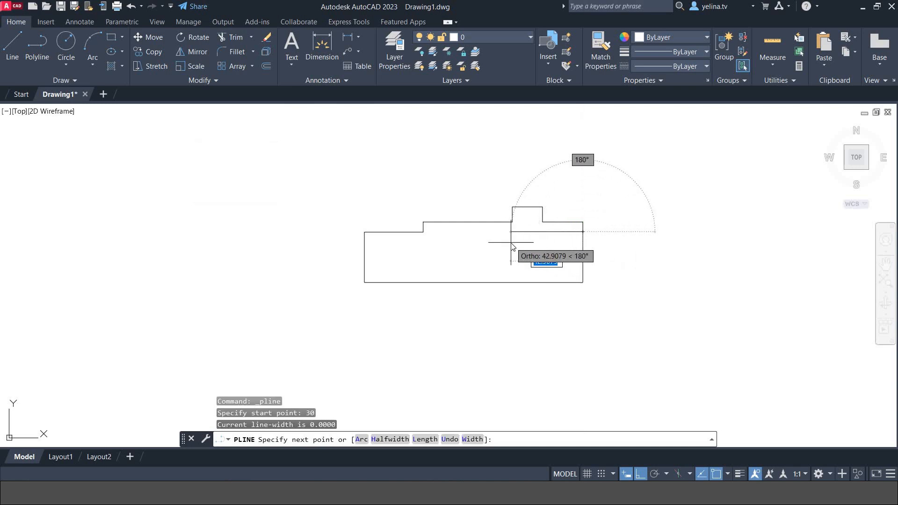
type("65")
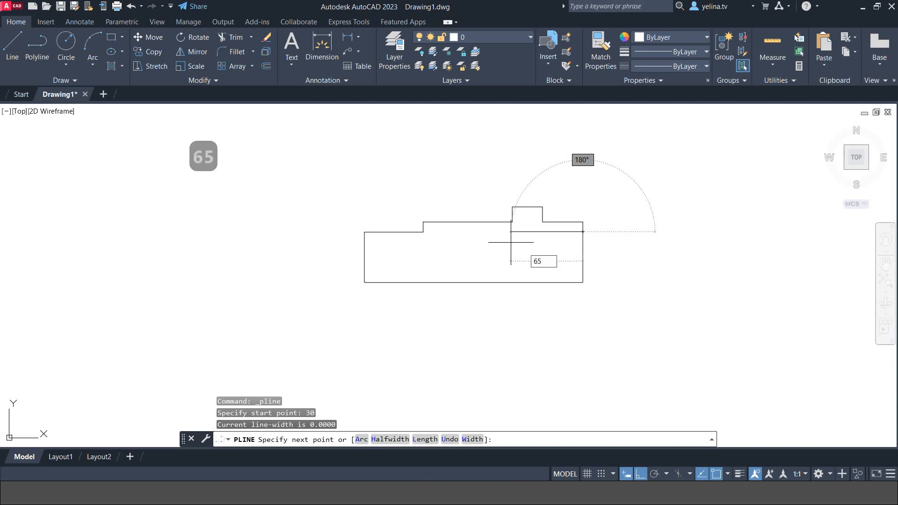
key("Return")
type("12")
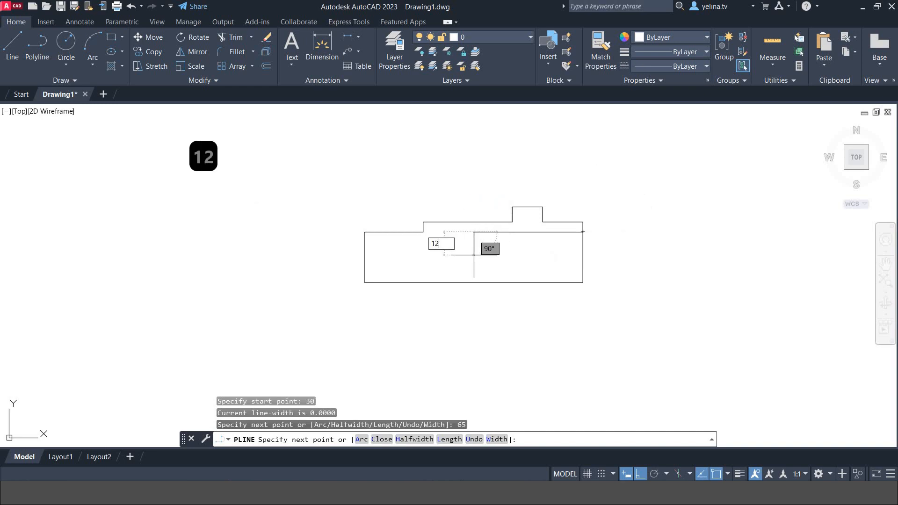
key("Return")
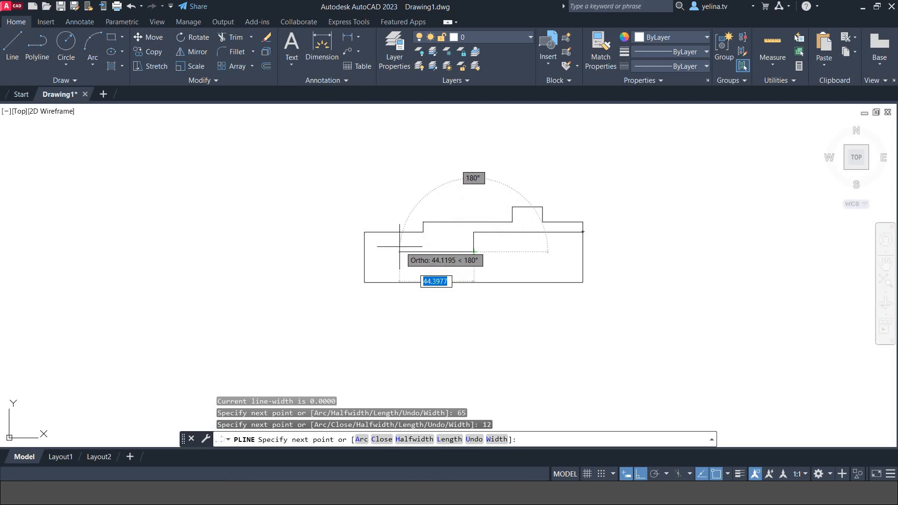
left_click(364, 252)
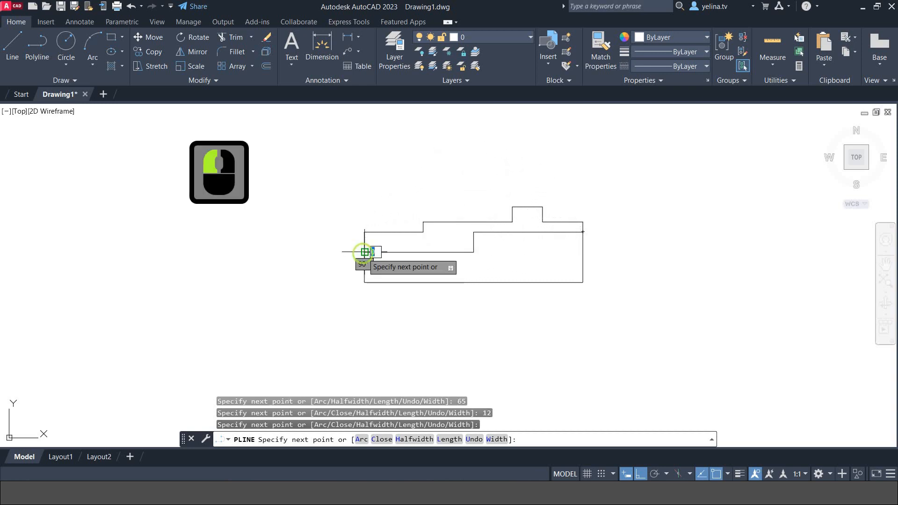
key("Return")
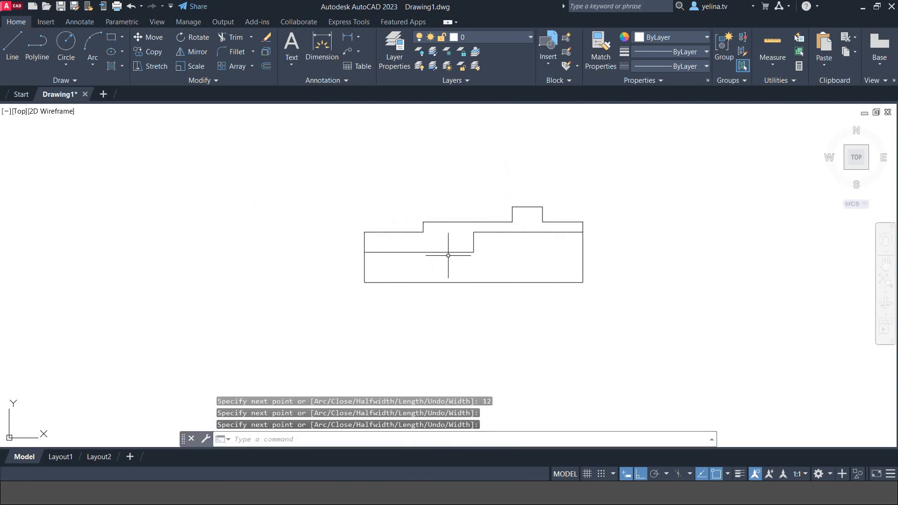
Load the ISO dash linetype ACAD_ISO02W100 into the drawing
left_click(448, 253)
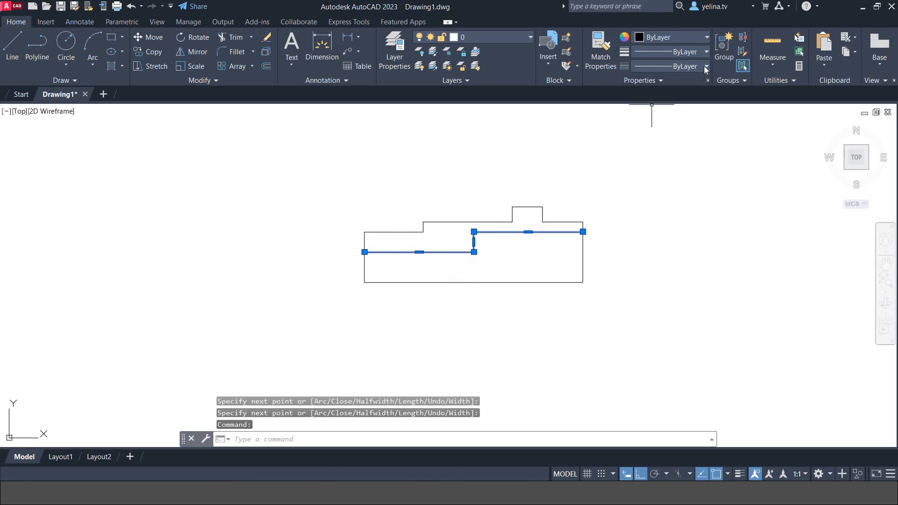
key("Escape")
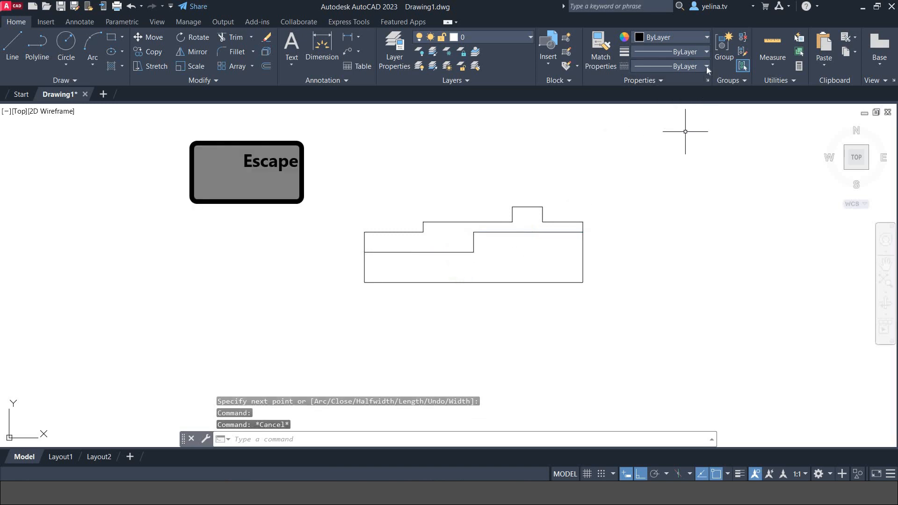
left_click(706, 66)
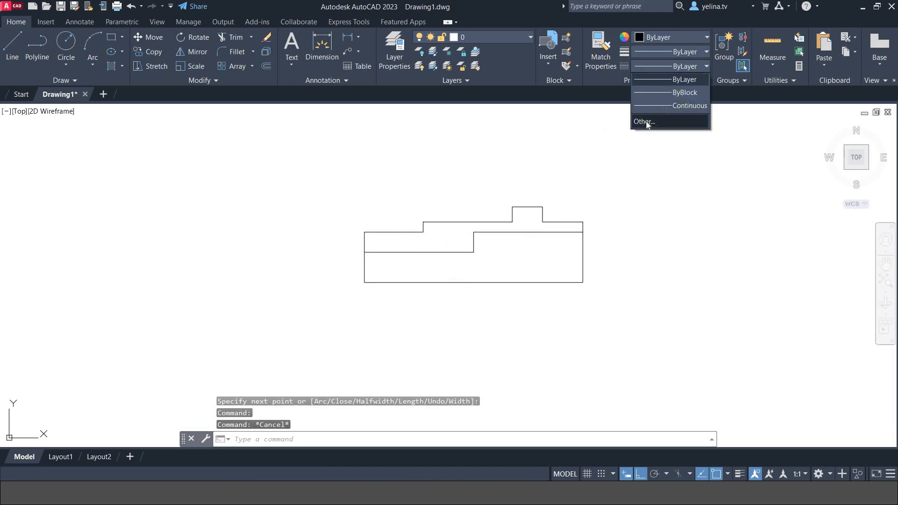
left_click(646, 122)
left_click(544, 148)
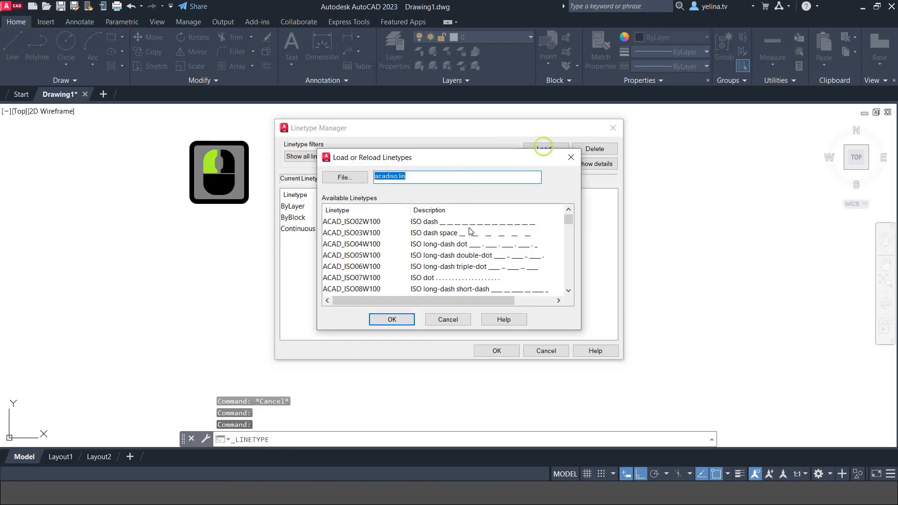
left_click(469, 222)
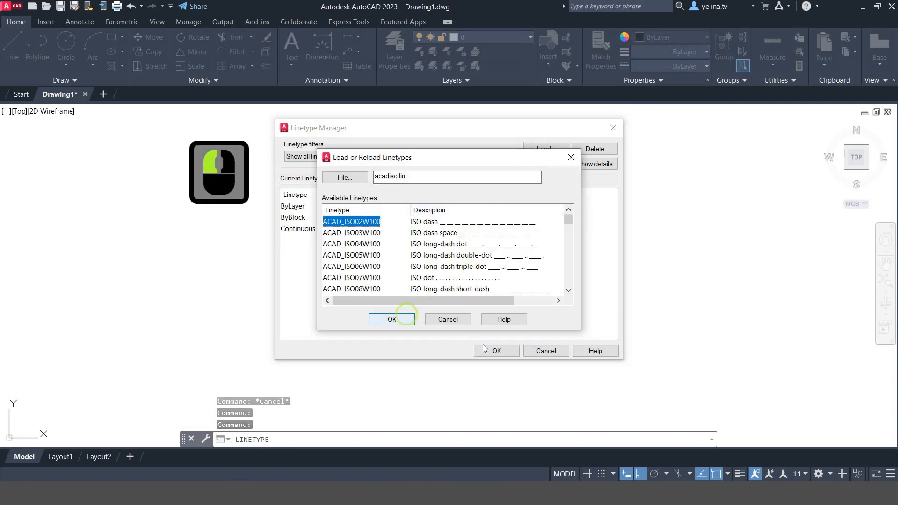
left_click(490, 350)
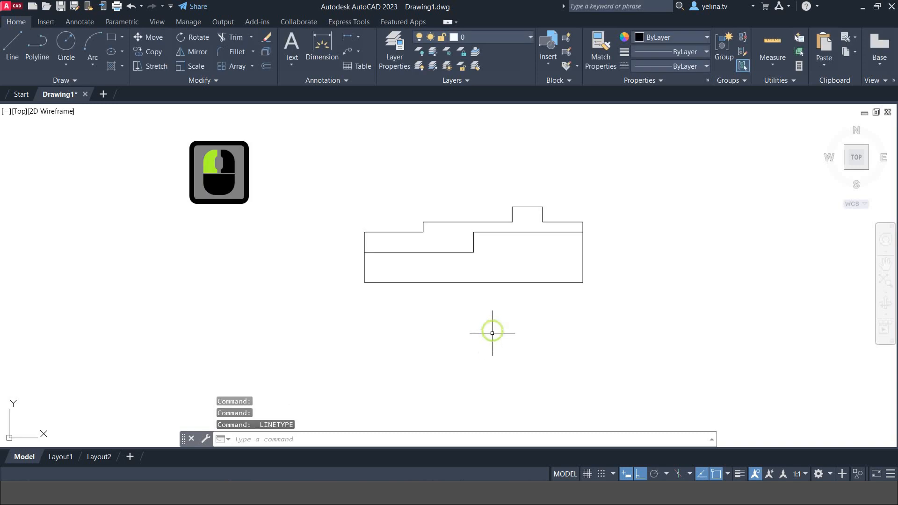
Apply the ACAD_ISO02W100 dashed linetype to the inner stepped polyline
left_click(462, 253)
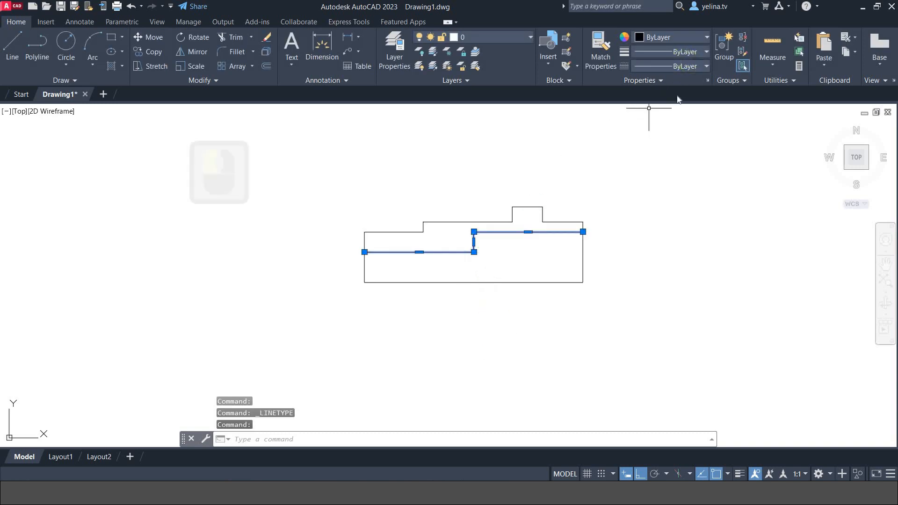
left_click(692, 66)
left_click(676, 103)
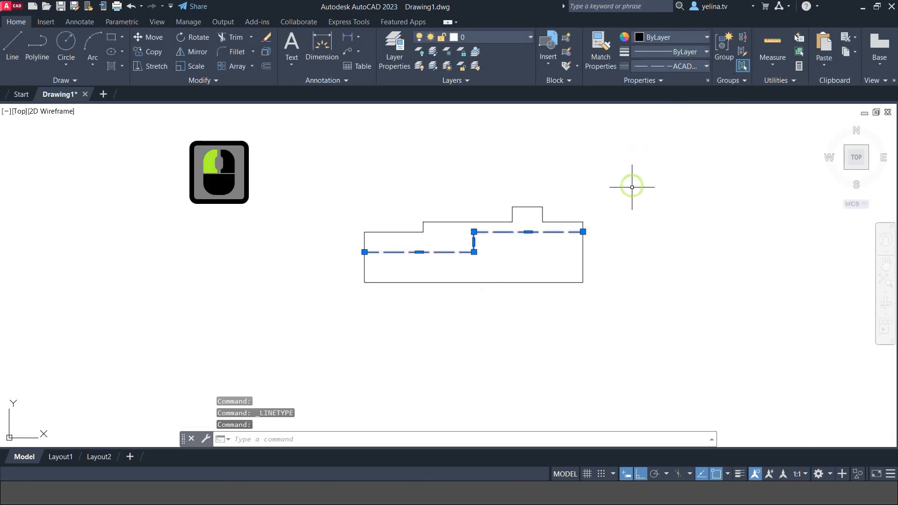
key("Escape")
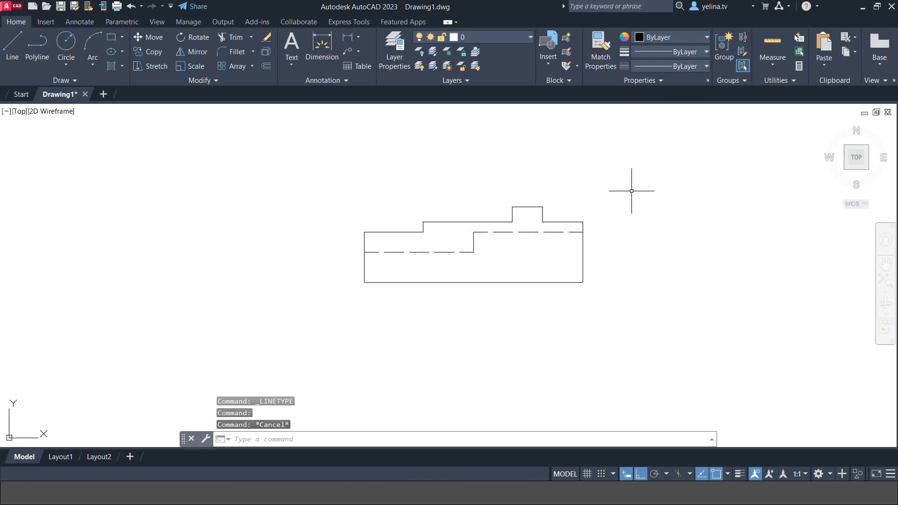
Display the object properties docked beside the drawing and set the dashed polyline's linetype scale to 0.5
key("ctrl+1")
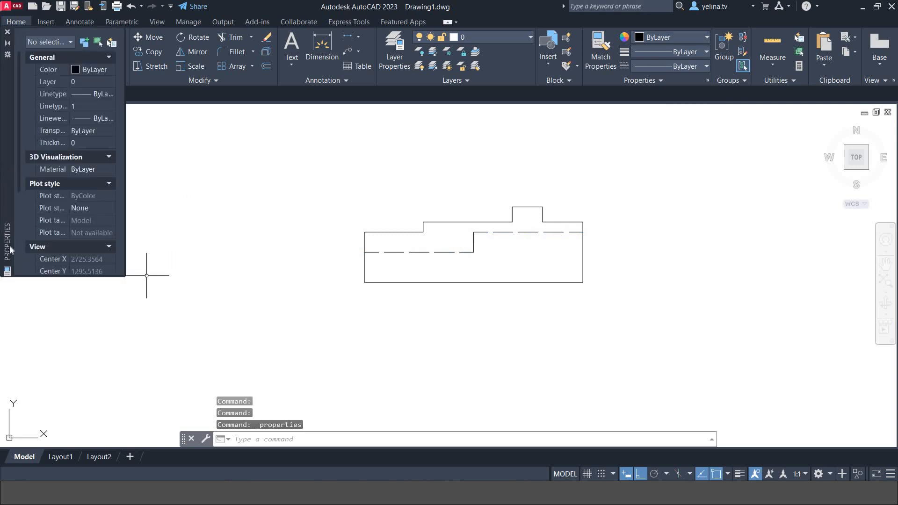
left_click_drag(10, 250, 10, 244)
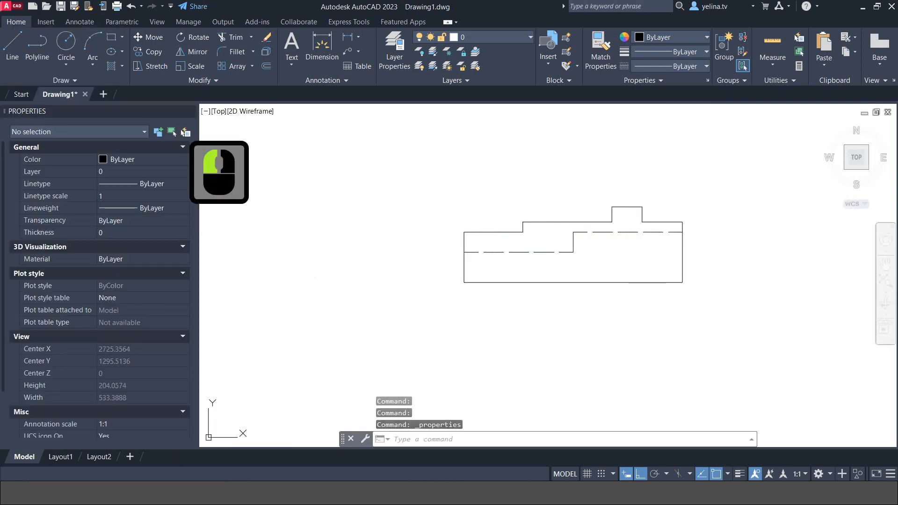
left_click(511, 251)
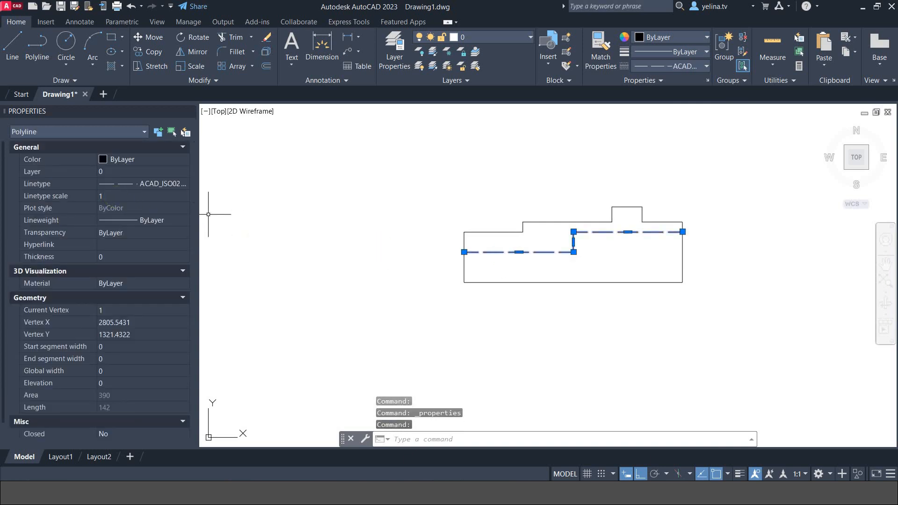
left_click(115, 196)
type("0.5")
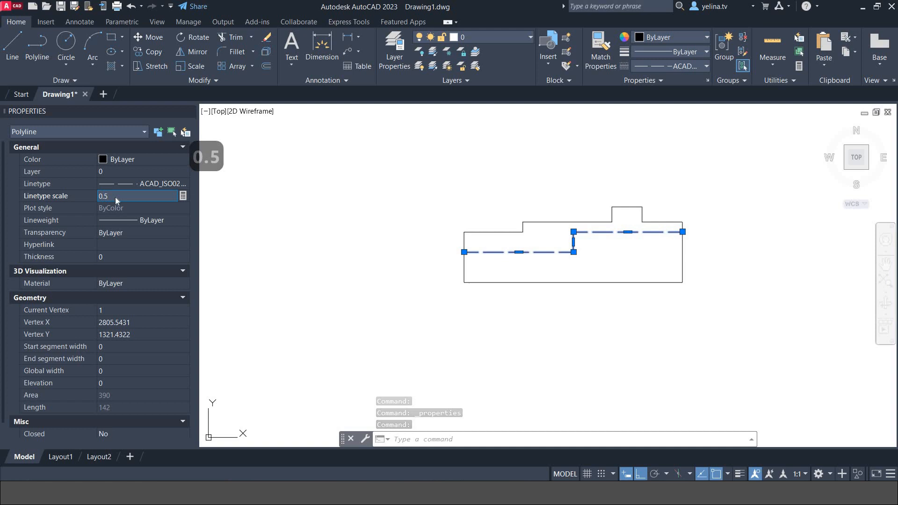
key("Return")
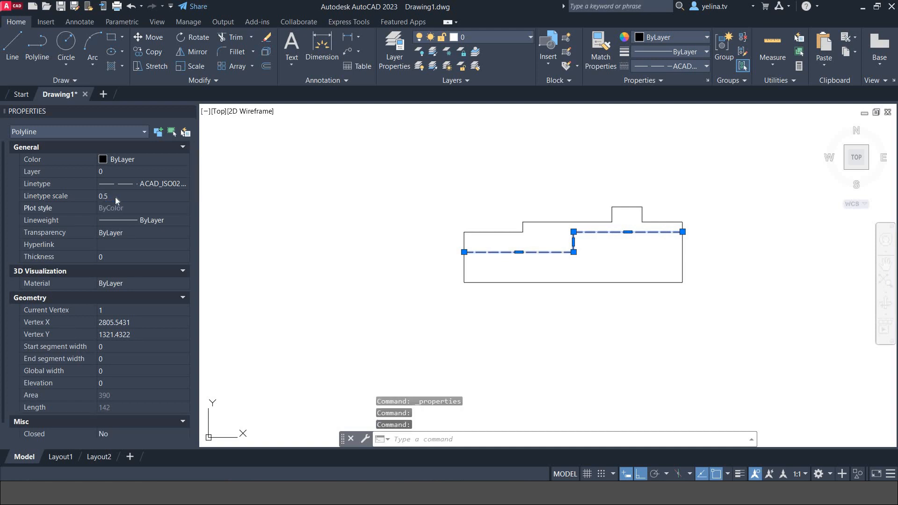
key("Escape")
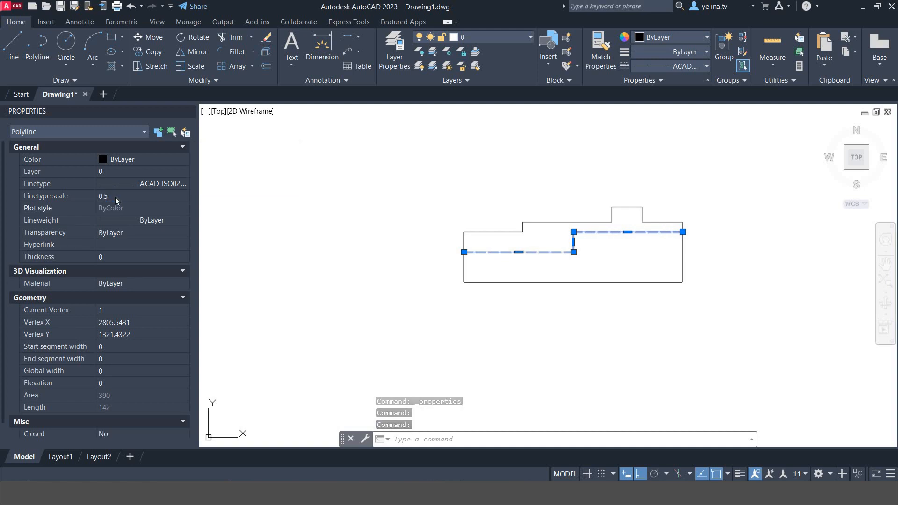
key("Escape")
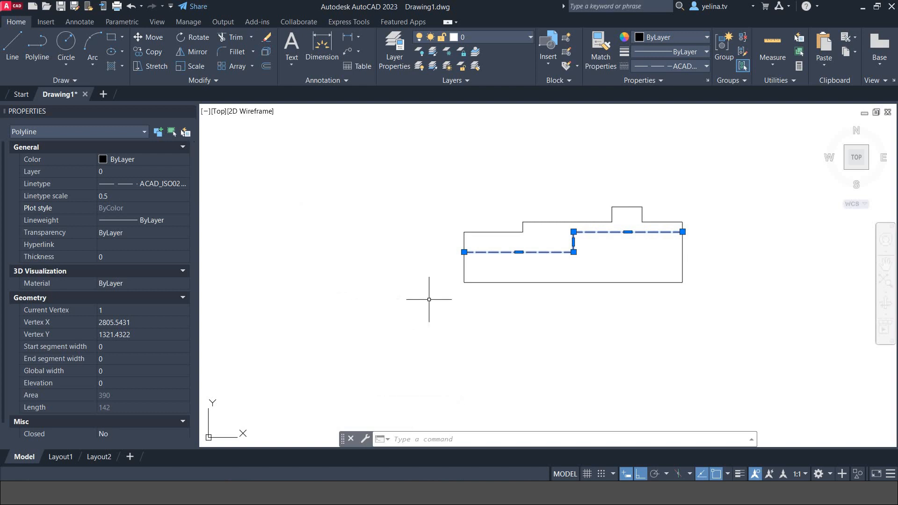
key("Escape")
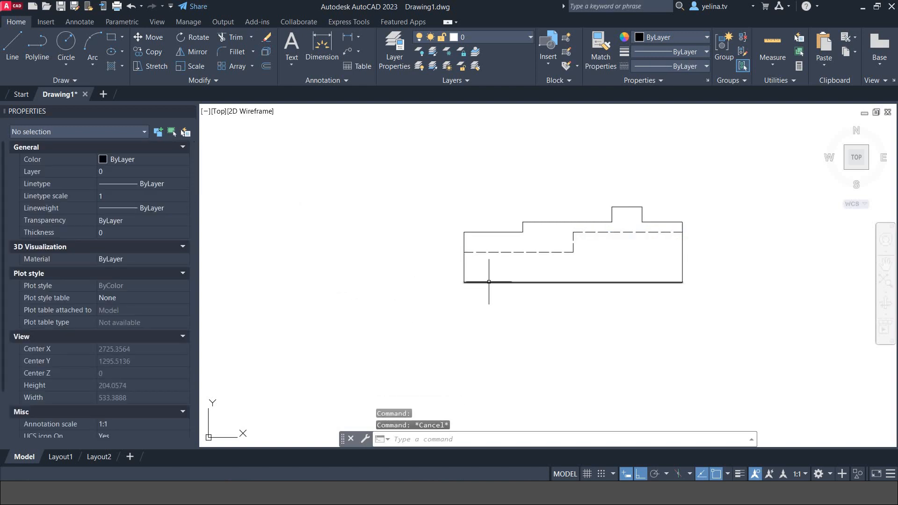
Mirror the outline and the dashed polyline about the baseline, keeping the source objects
left_click(716, 257)
left_click(470, 200)
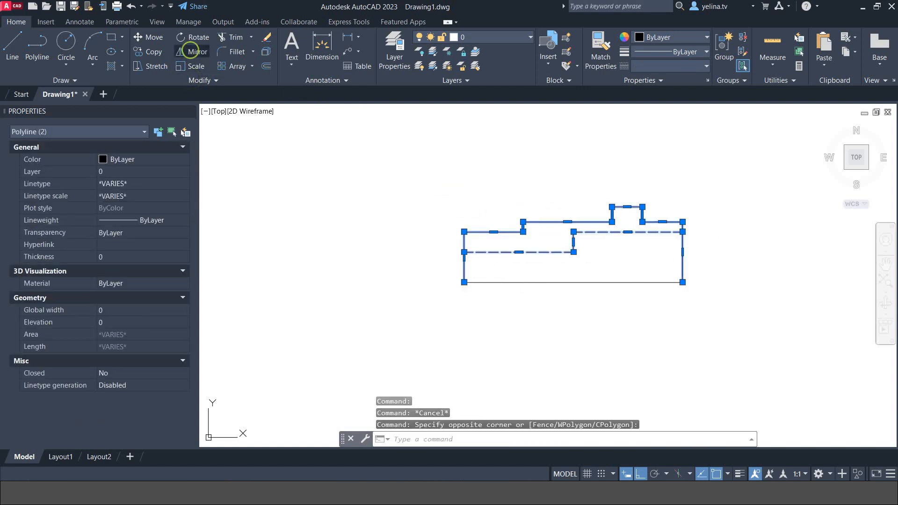
left_click(190, 51)
left_click(464, 282)
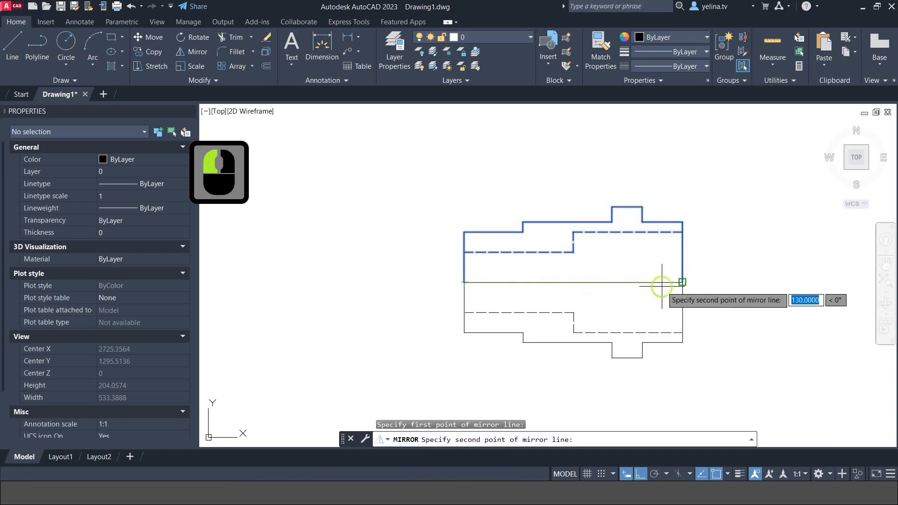
left_click(682, 282)
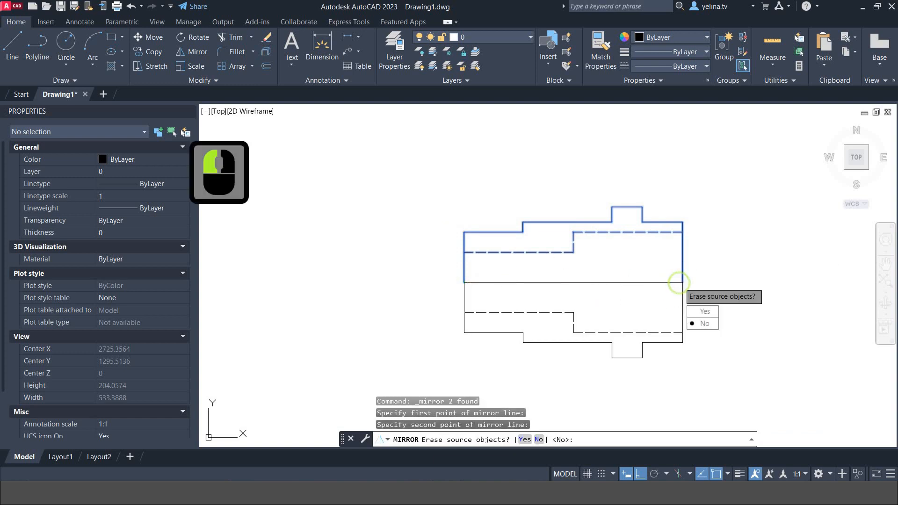
key("Return")
Delete the horizontal baseline running through the middle of the mirrored profile
left_click(646, 288)
left_click(637, 275)
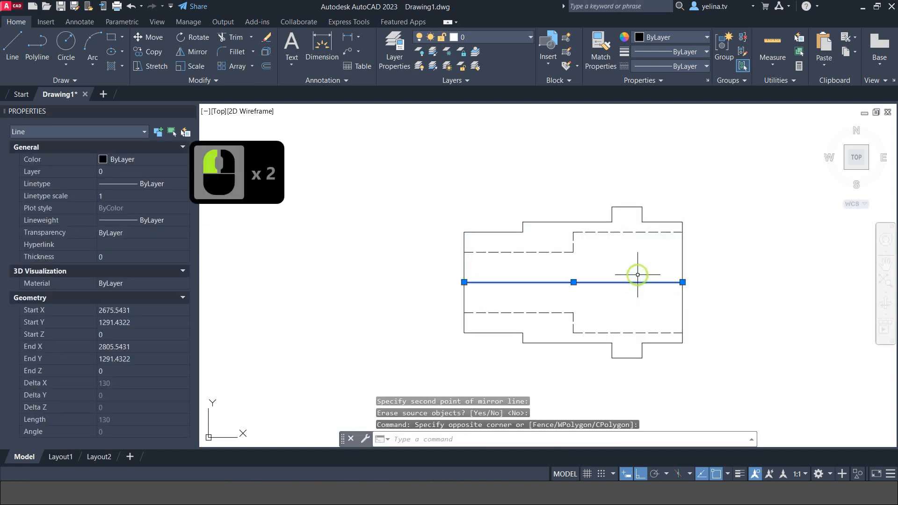
key("Delete")
Add a centerline between the upper and lower 53-unit horizontal edges of the outline
left_click(77, 18)
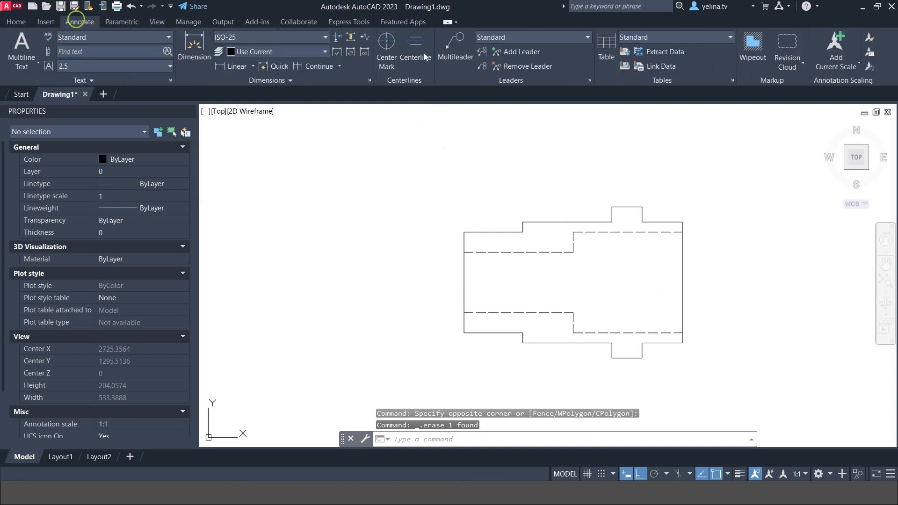
left_click(418, 47)
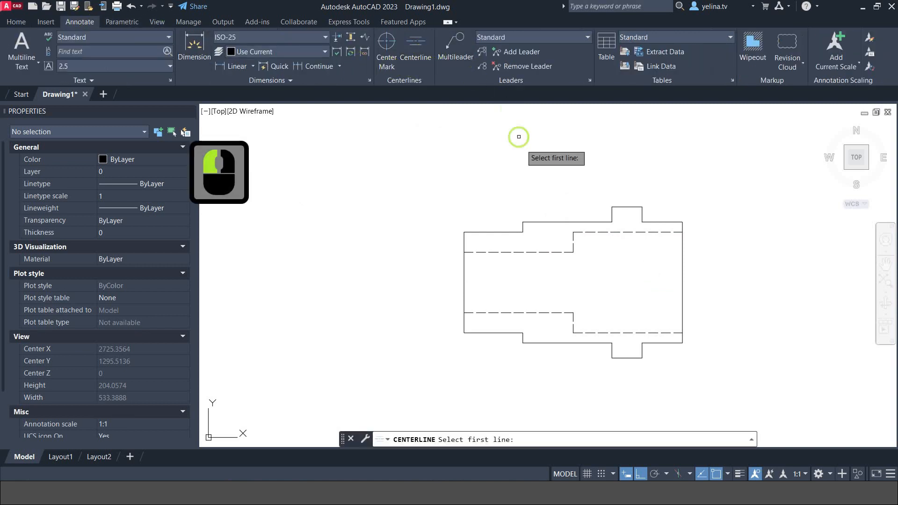
left_click(561, 222)
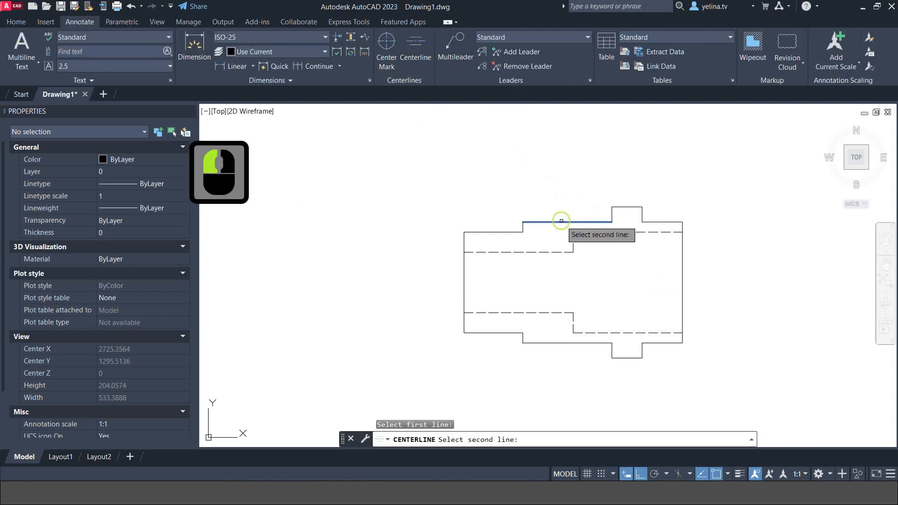
left_click(554, 344)
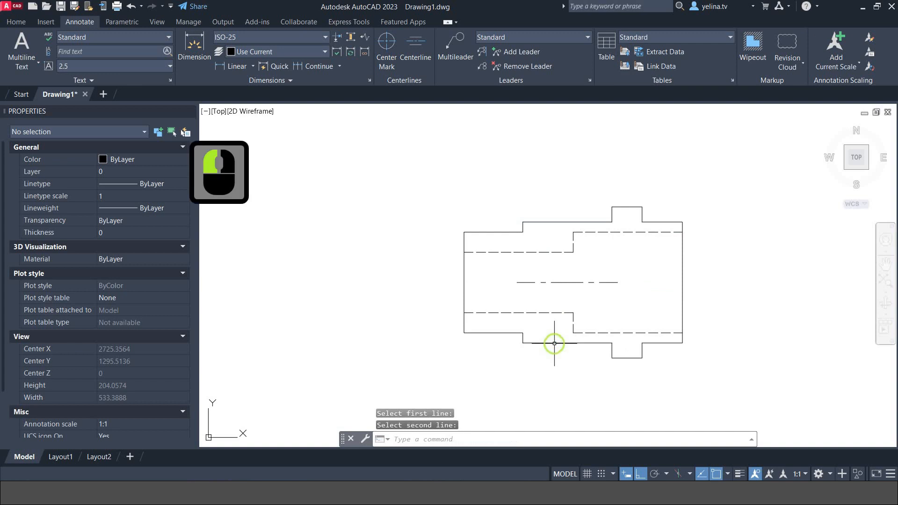
Stretch both ends of the centerline to the part's left and right edges
left_click(560, 283)
left_click(523, 282)
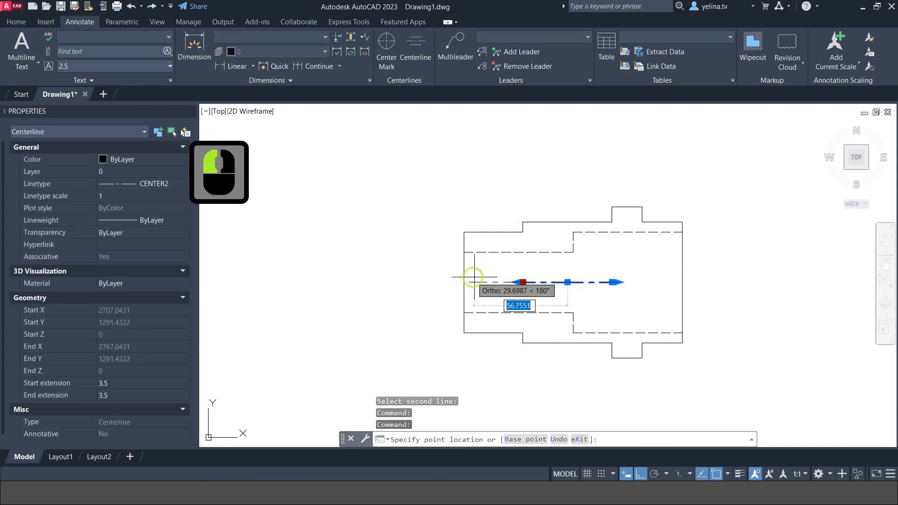
left_click(462, 283)
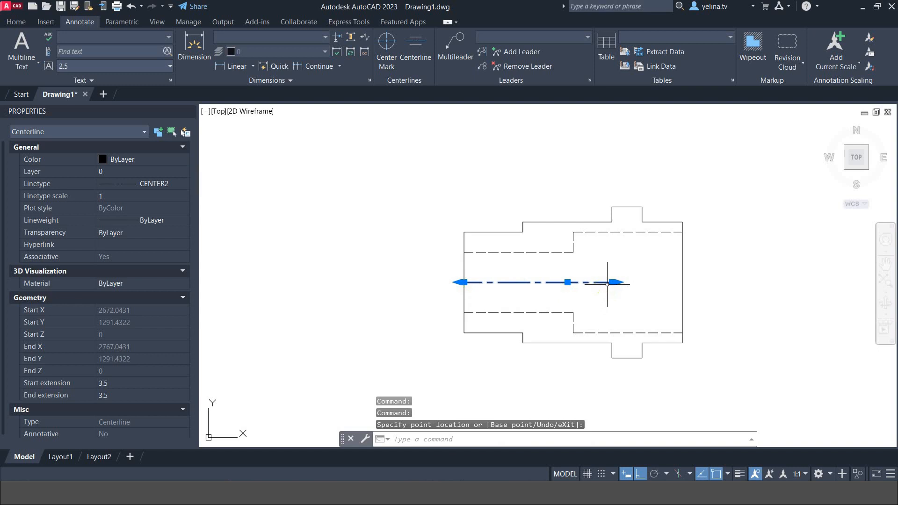
left_click(683, 282)
key("Escape")
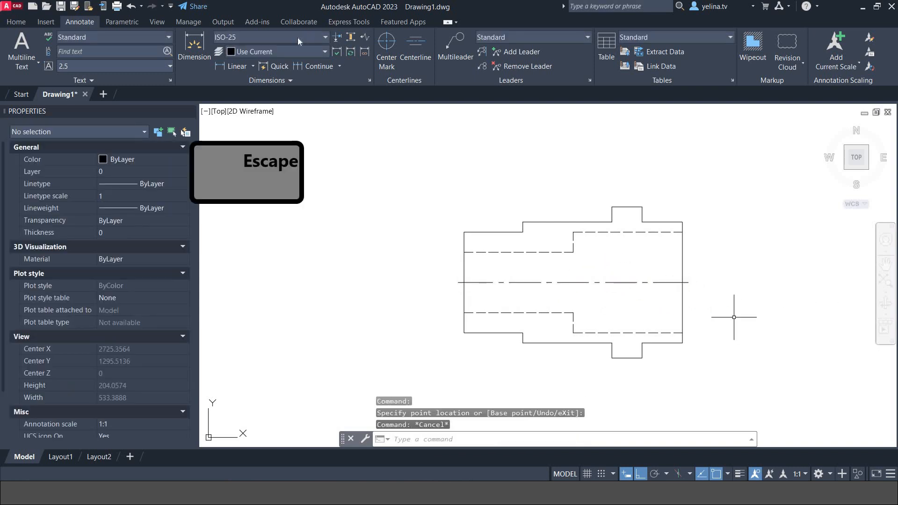
Join the upper and lower halves of the solid outline into a single closed polyline
left_click(22, 20)
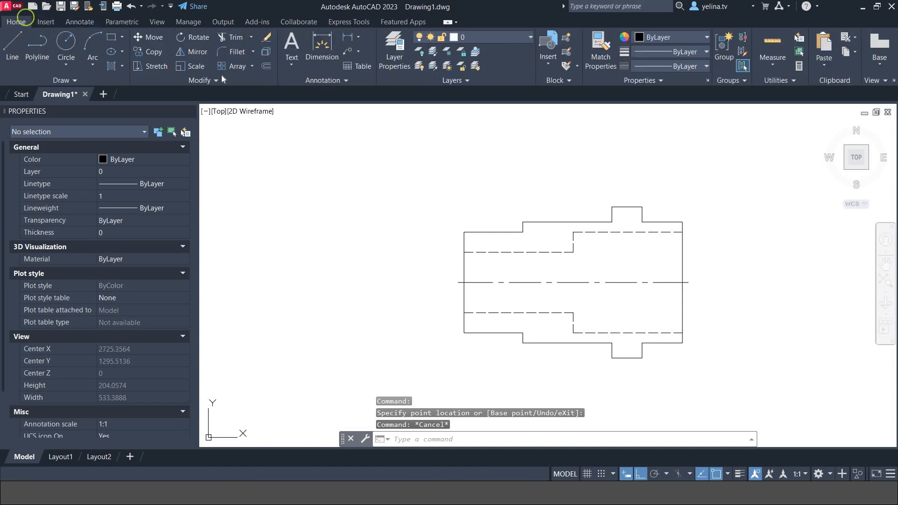
left_click(216, 79)
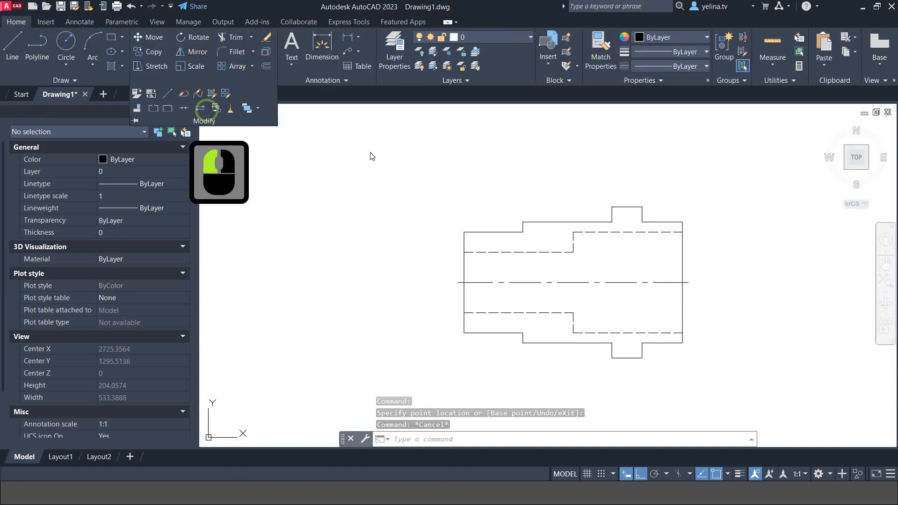
left_click(184, 107)
left_click(511, 232)
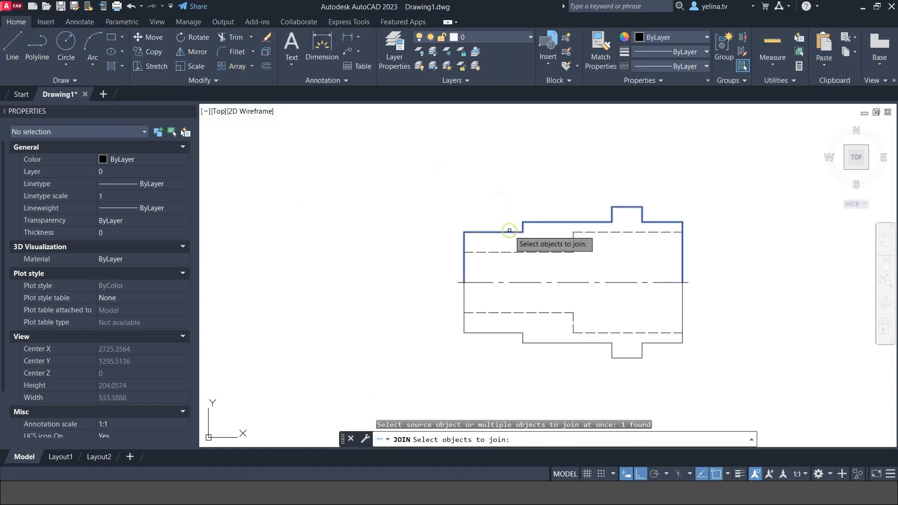
left_click(482, 332)
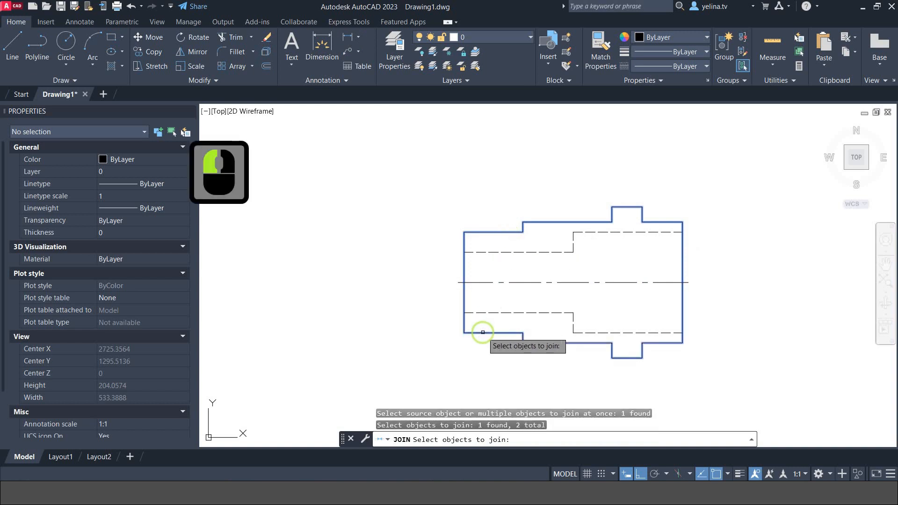
key("Return")
left_click(473, 333)
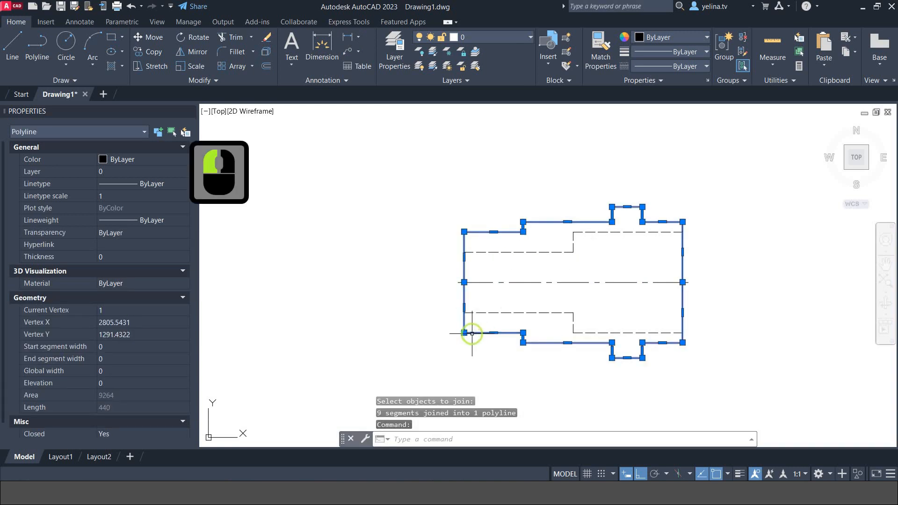
key("Escape")
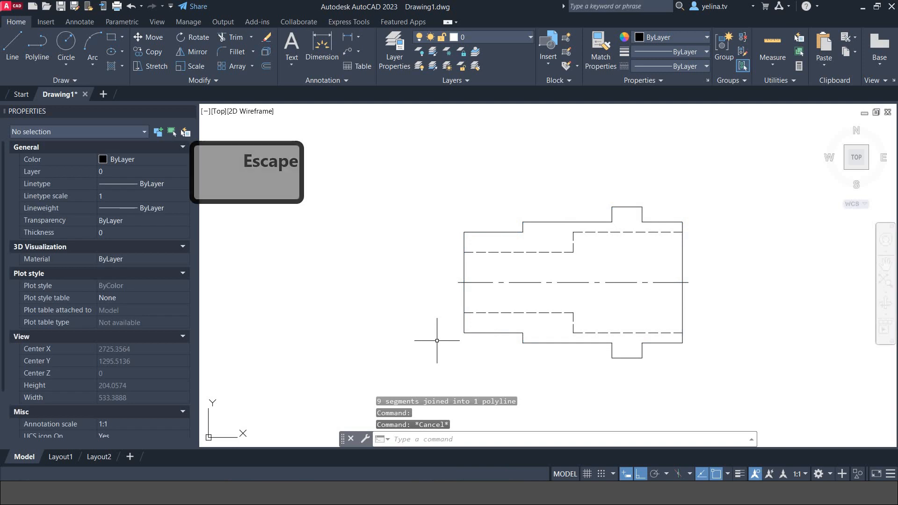
Set the joined outline's lineweight to 0.35 mm and turn on lineweight display
left_click(482, 232)
left_click(707, 51)
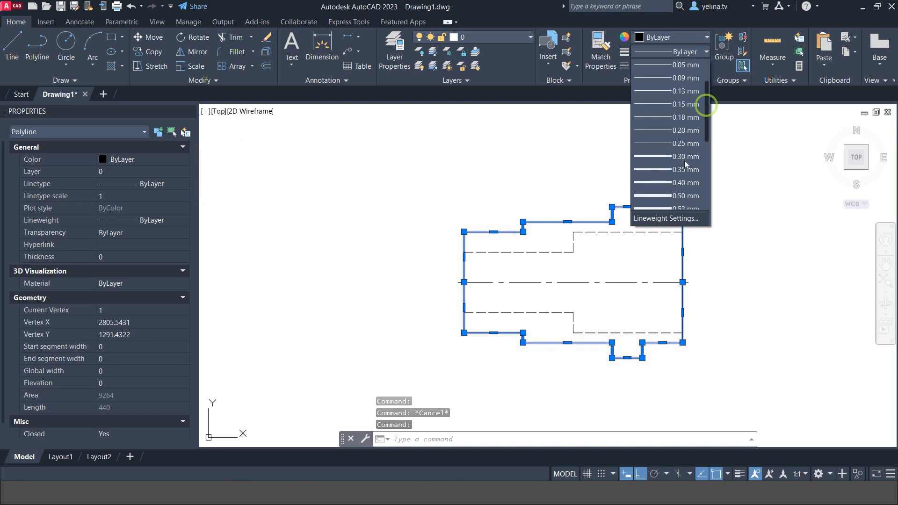
scroll(686, 168, "down", 1)
left_click(686, 169)
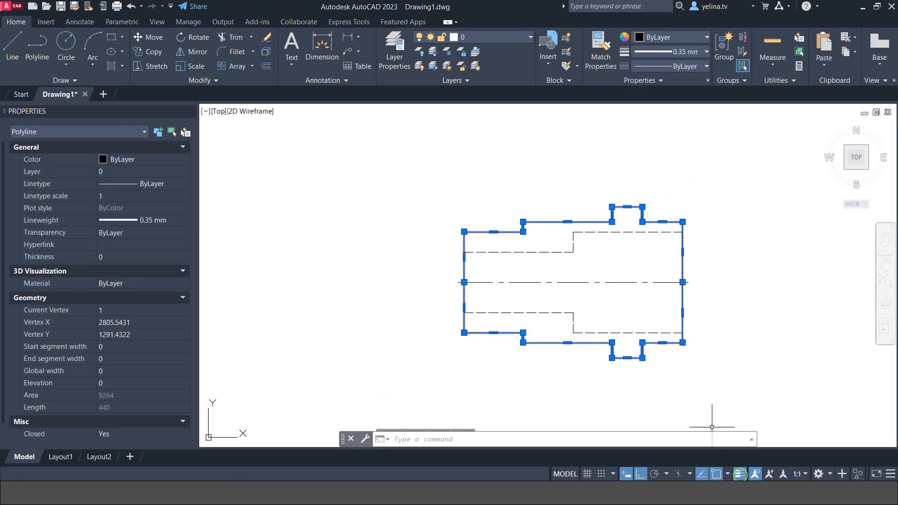
left_click(740, 474)
key("Escape")
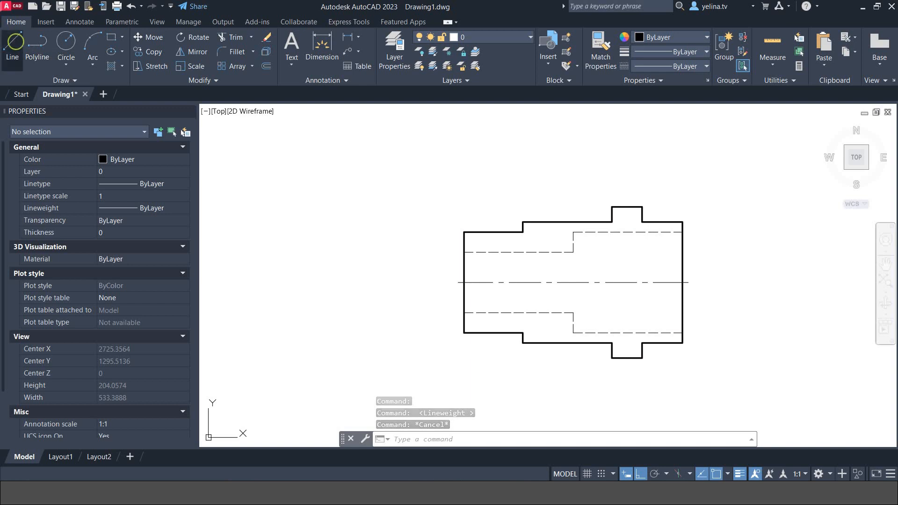
Draw a vertical line connecting the upper and lower corners of the outline's step at the narrow end
left_click(14, 44)
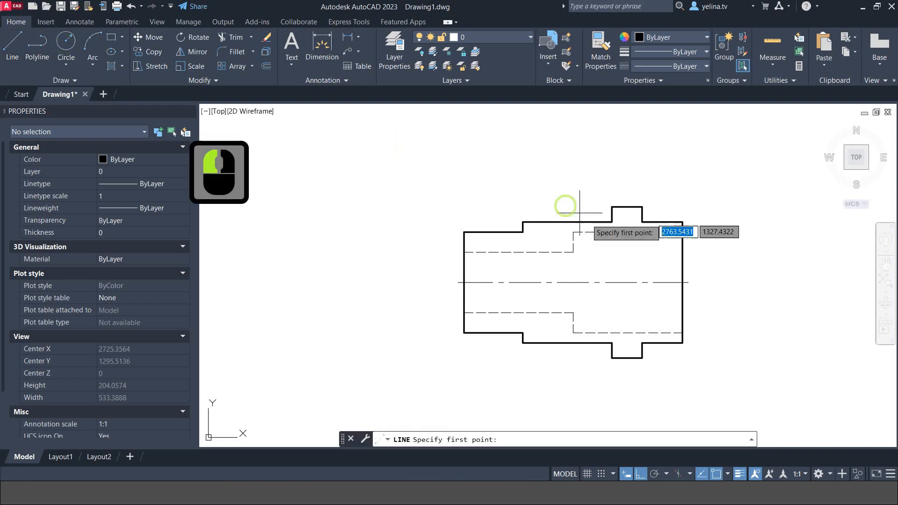
left_click(523, 232)
left_click(523, 332)
key("Return")
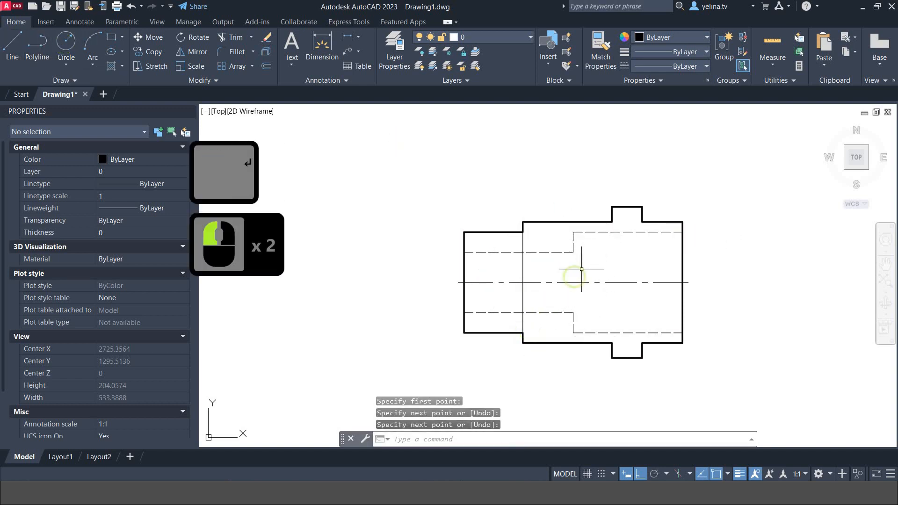
Draw two vertical lines across the part along both sides of the collar, from upper to lower collar corners
key("Return")
left_click(612, 221)
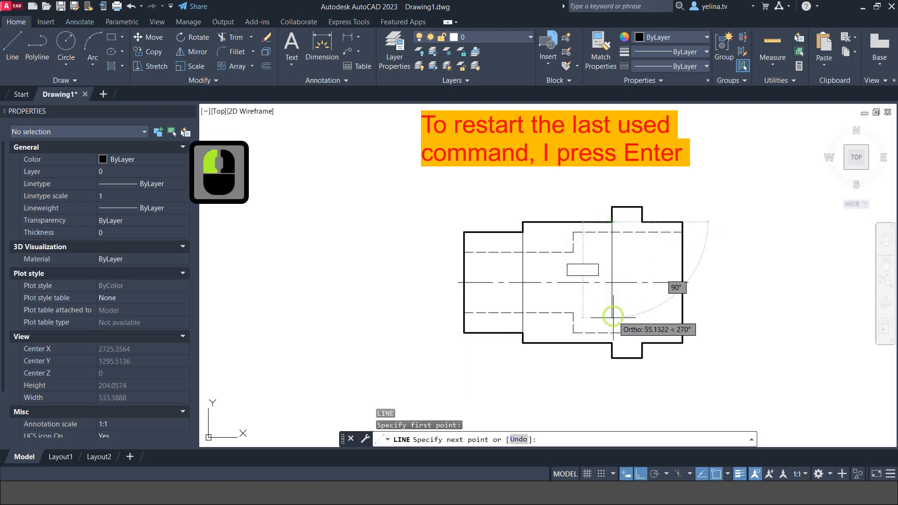
left_click(612, 333)
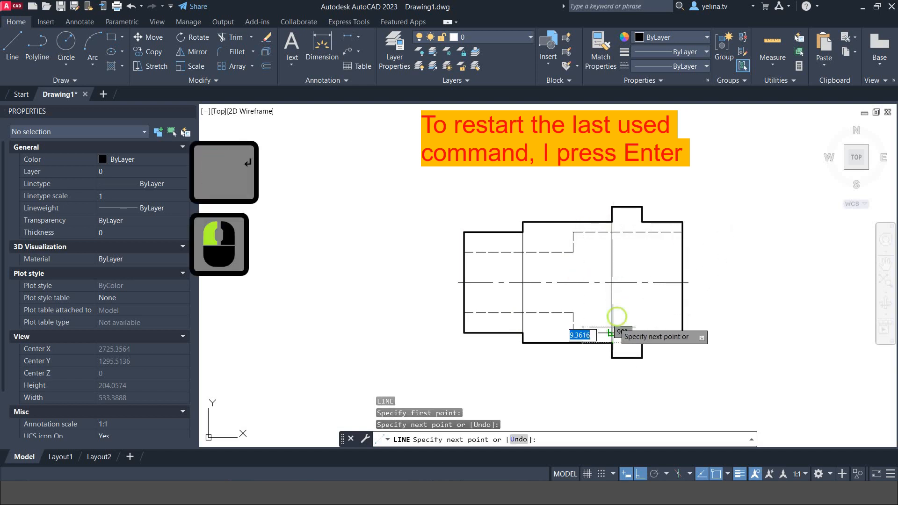
left_click(644, 223)
left_click(642, 343)
key("Return")
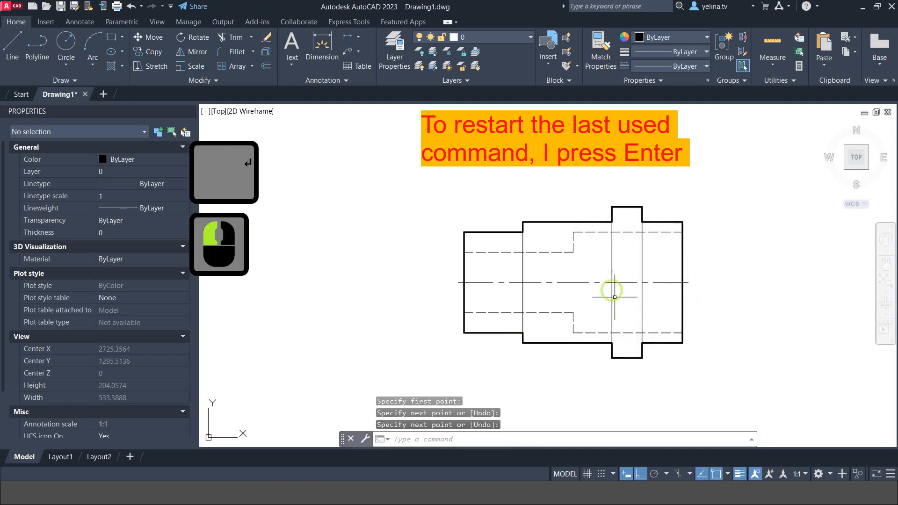
Draw a vertical line between the inner step corners of the upper and lower dashed polylines
key("Return")
left_click(574, 252)
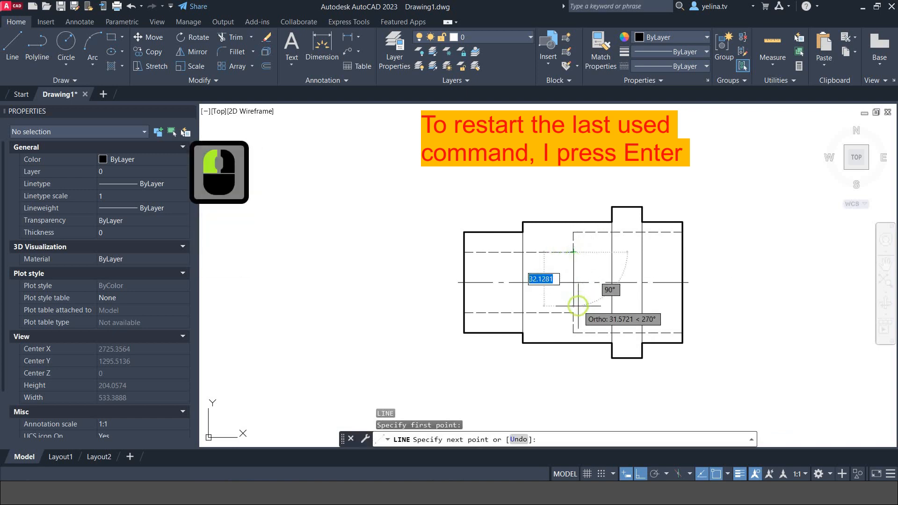
left_click(574, 312)
key("Return")
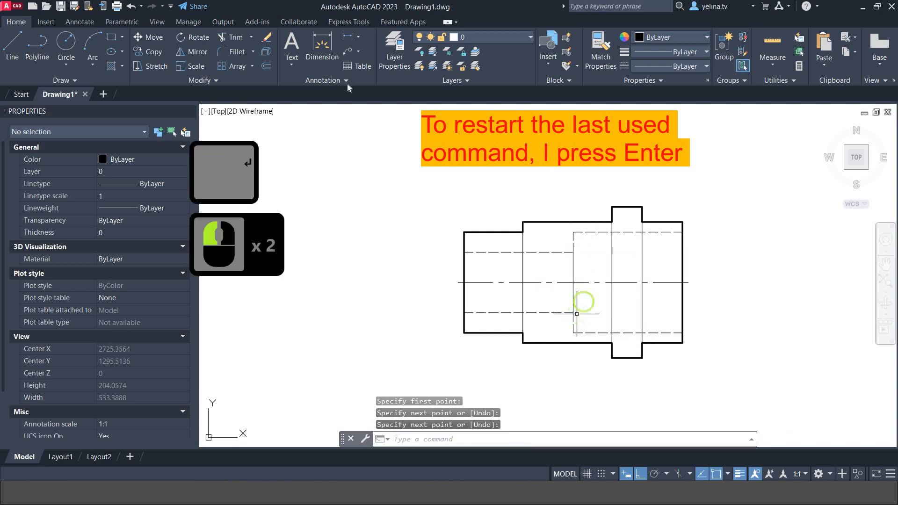
Add Match Properties to the Quick Access Toolbar and apply the upper dashed polyline's properties to the line between the dashed step corners
left_click(171, 7)
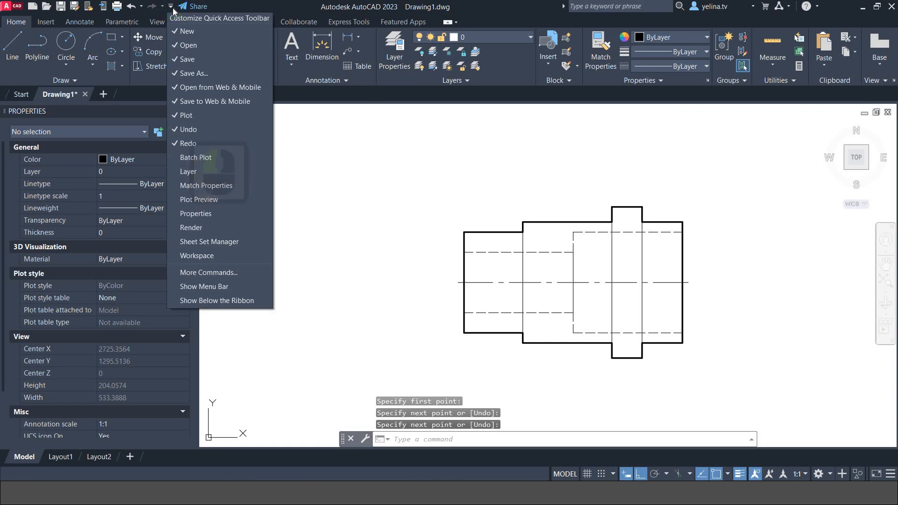
left_click(198, 185)
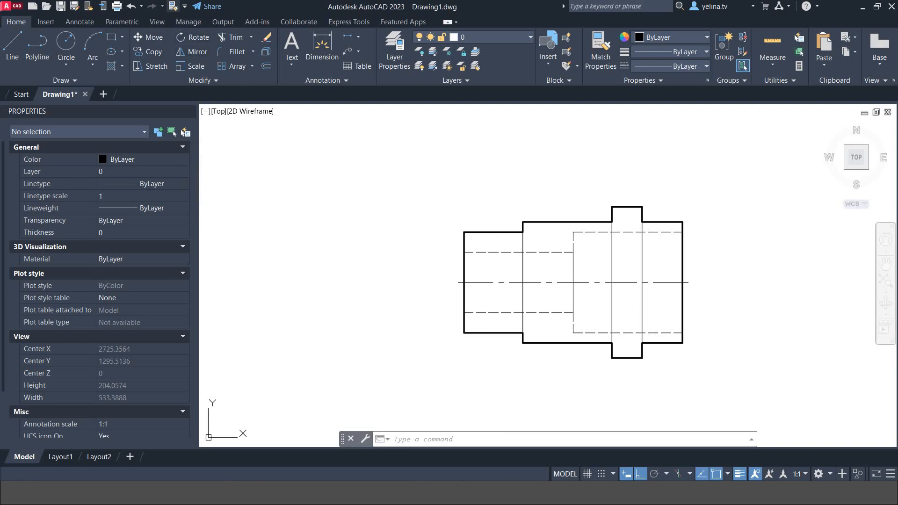
left_click(173, 7)
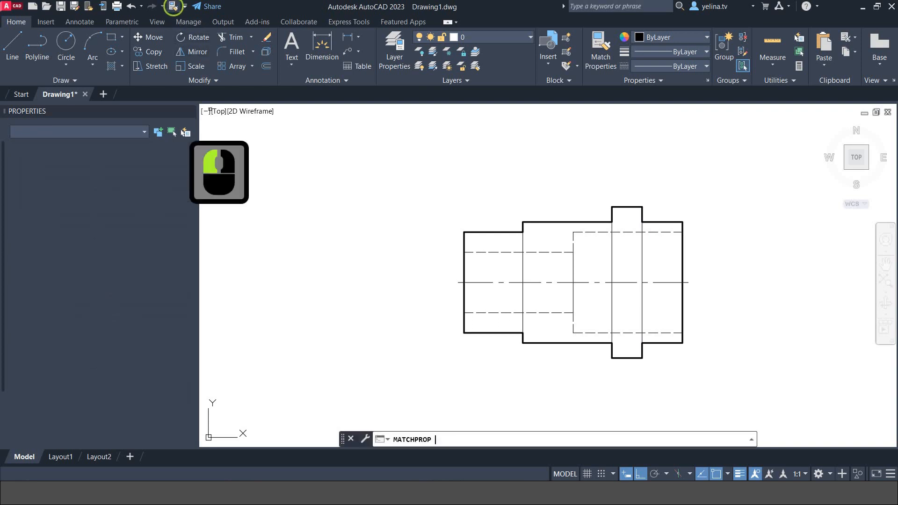
left_click(556, 253)
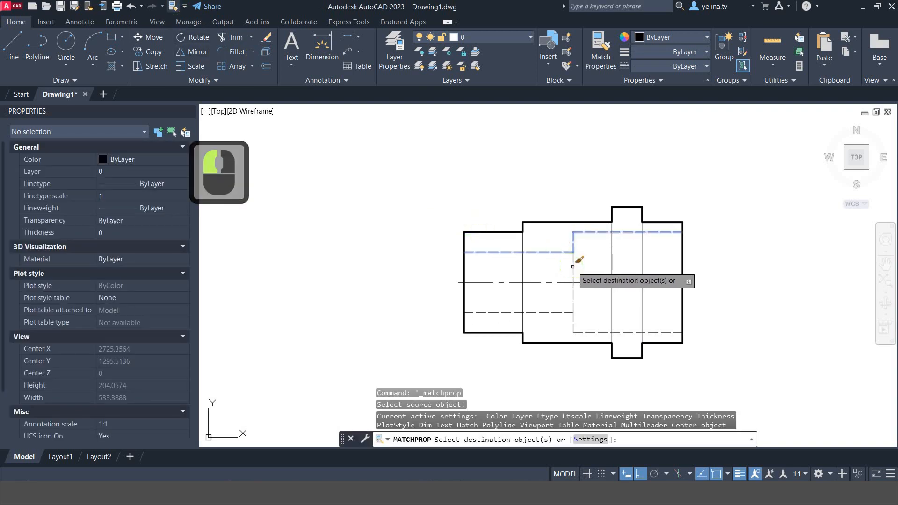
key("Return")
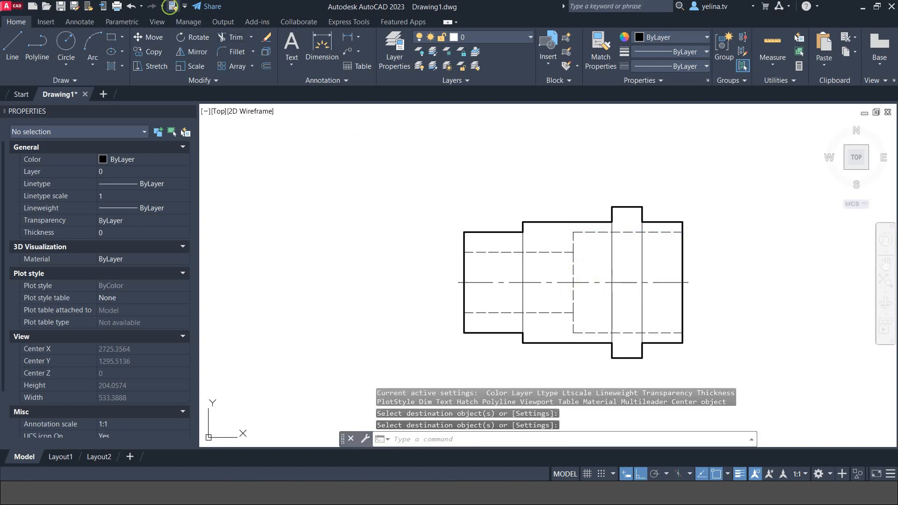
Match the thick outline's properties onto the three solid vertical lines at the step and the collar sides
left_click(172, 6)
left_click(571, 221)
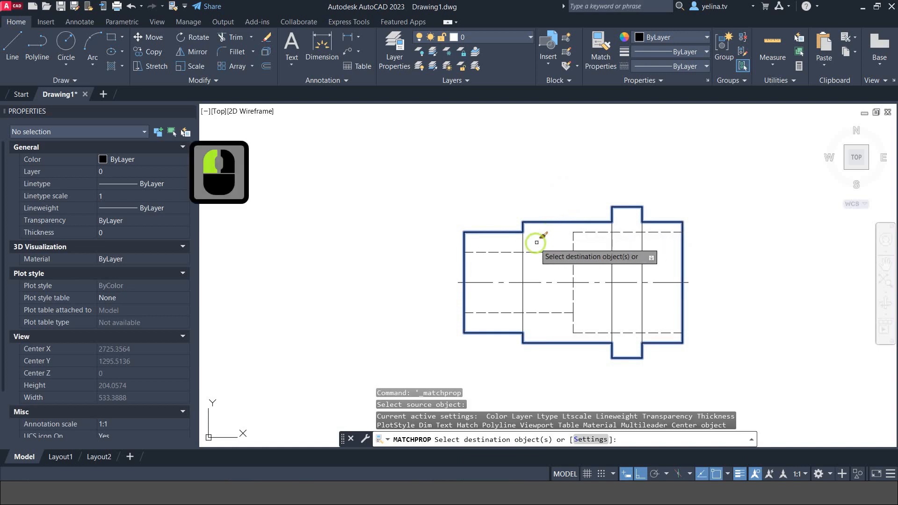
left_click(610, 240)
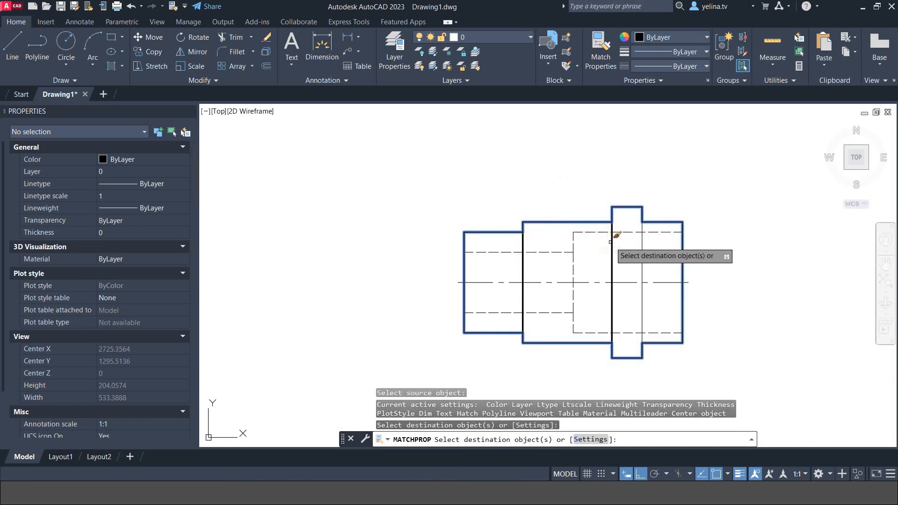
left_click(639, 247)
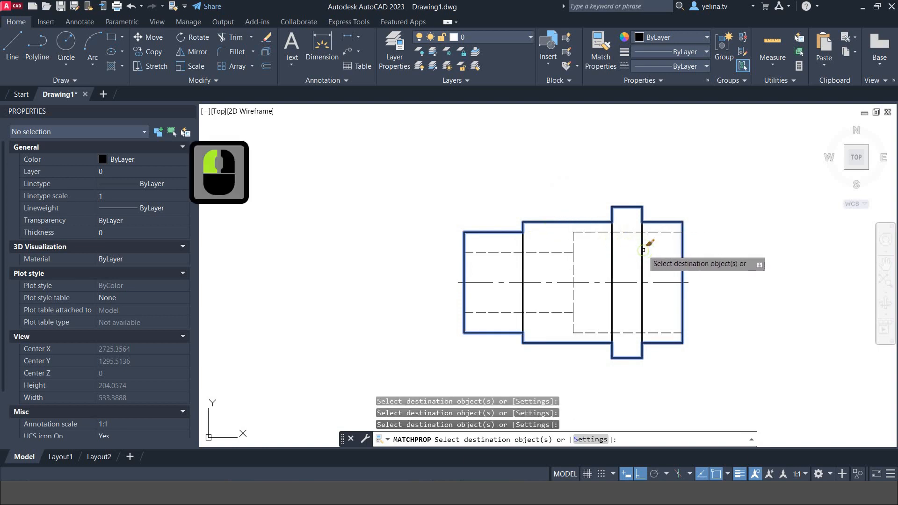
left_click(642, 247)
key("Return")
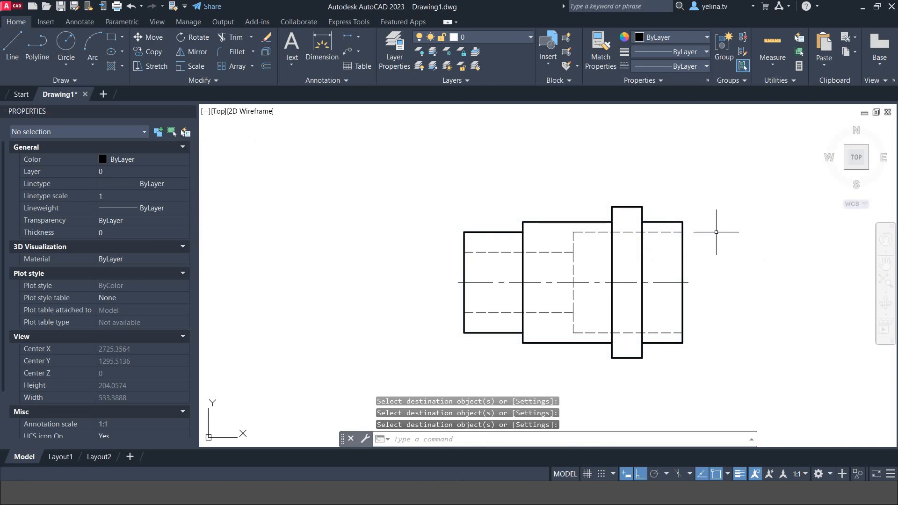
Add a linear dimension above the upper horizontal edge of the part's narrow end section by selecting that edge
left_click(347, 37)
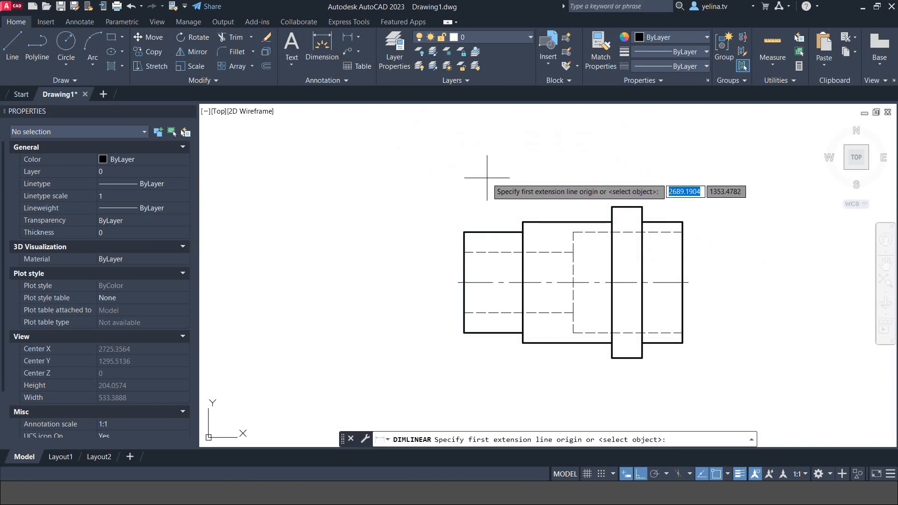
right_click(490, 196)
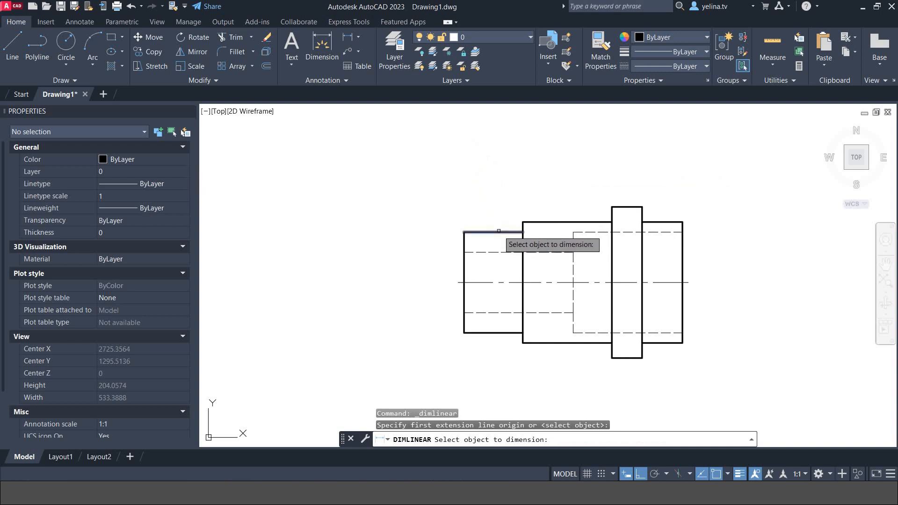
left_click(496, 231)
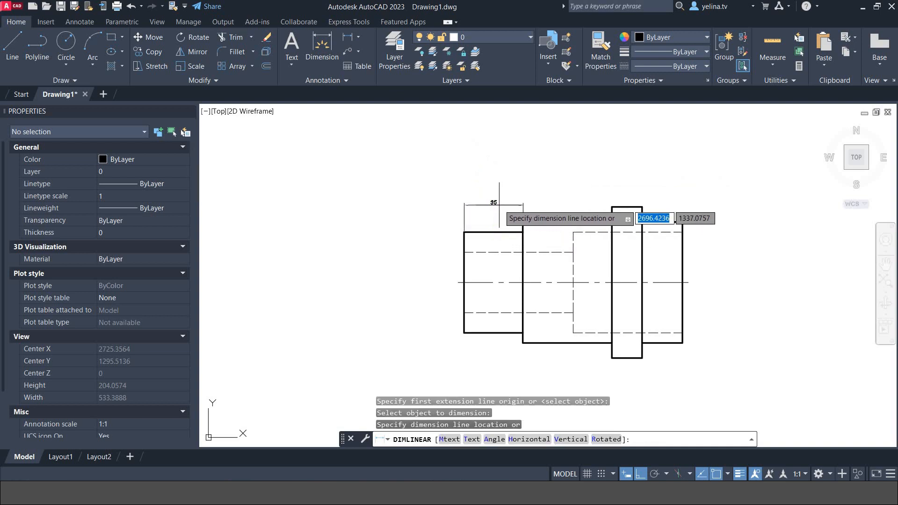
left_click(499, 203)
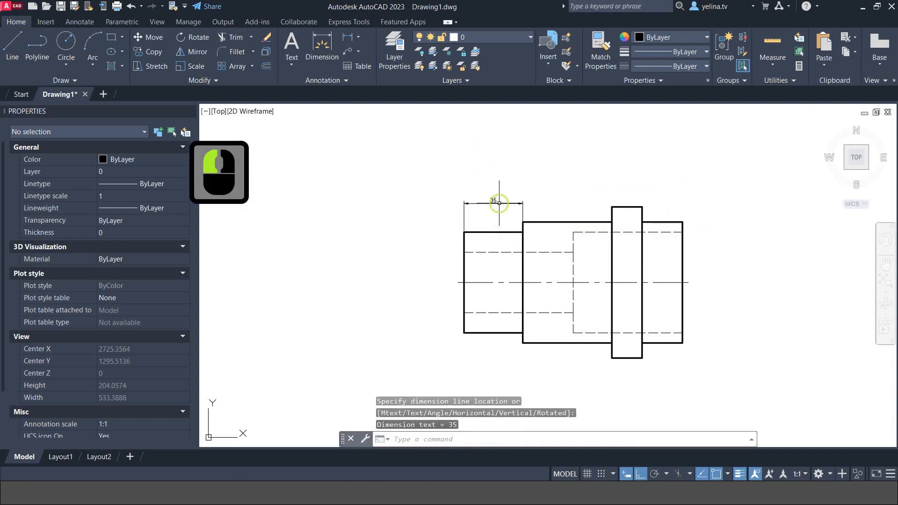
Set the overall dimension scale of the narrow end's length dimension to 2
left_click(524, 208)
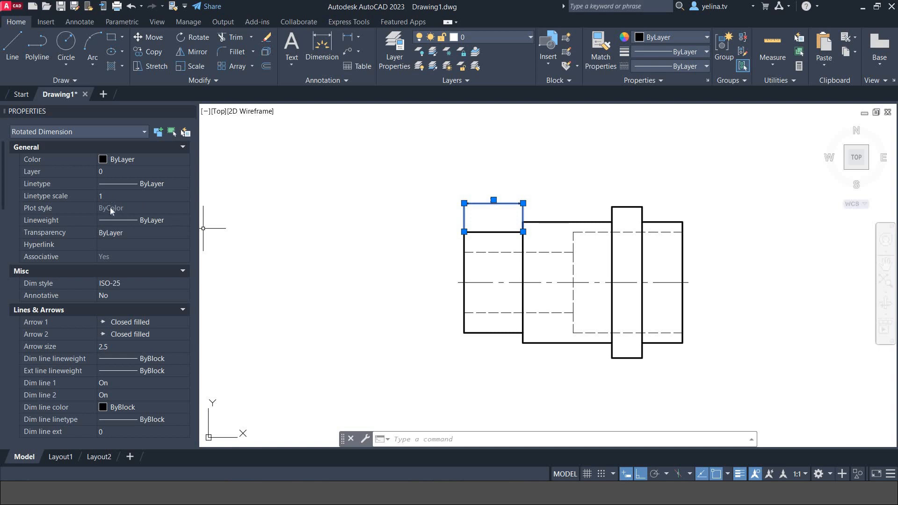
scroll(111, 210, "down", 3)
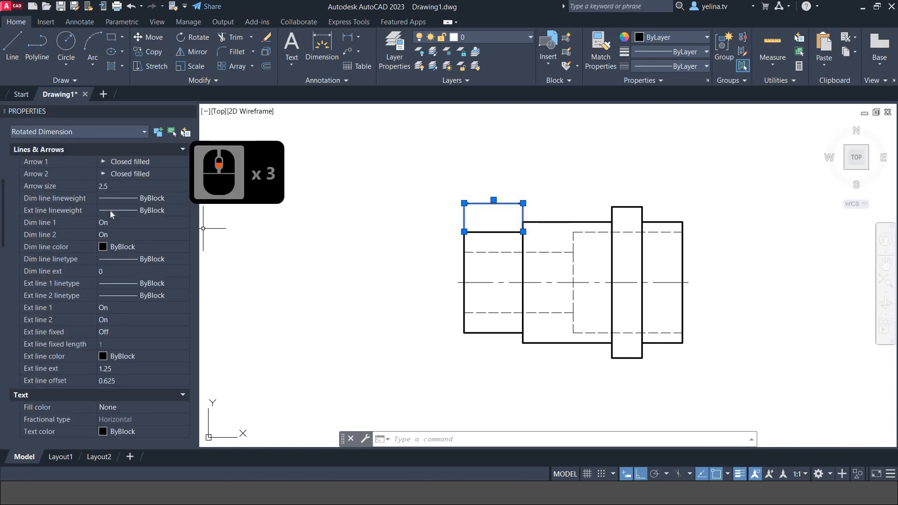
scroll(111, 210, "down", 2)
scroll(111, 211, "down", 1)
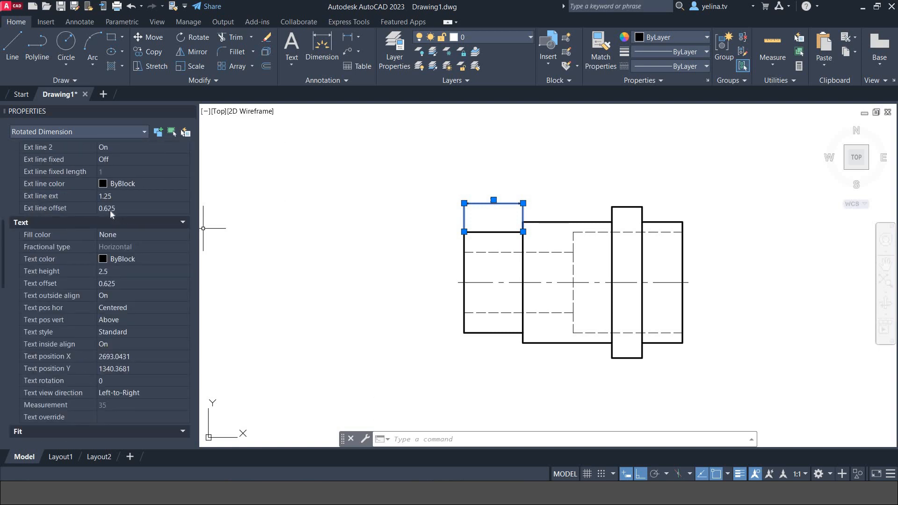
scroll(110, 211, "down", 3)
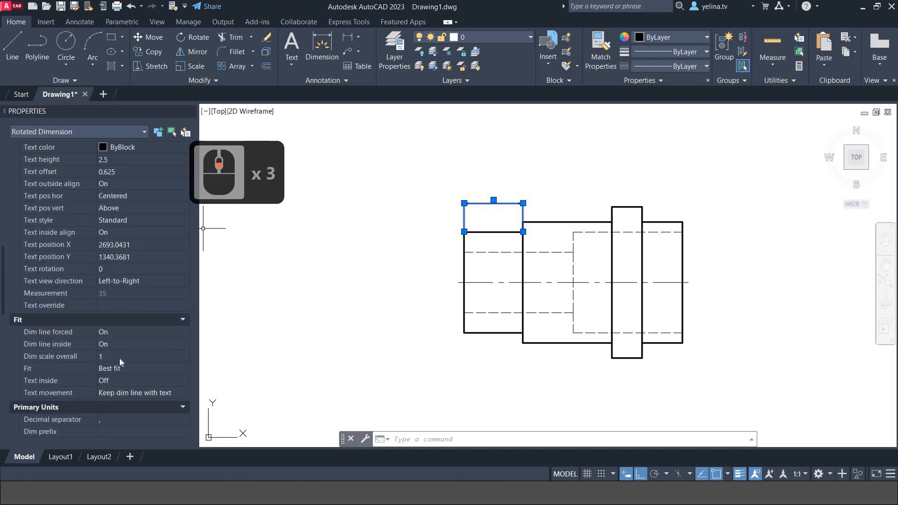
scroll(112, 328, "down", 2)
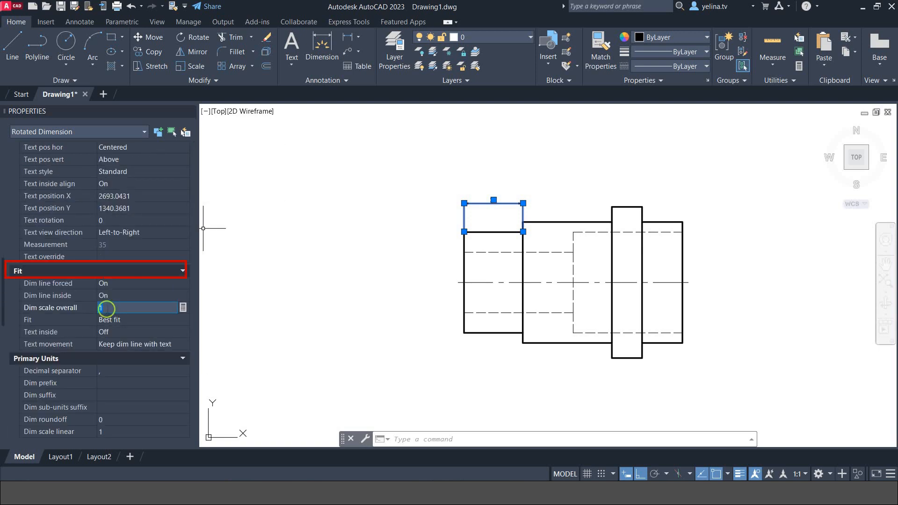
left_click(106, 307)
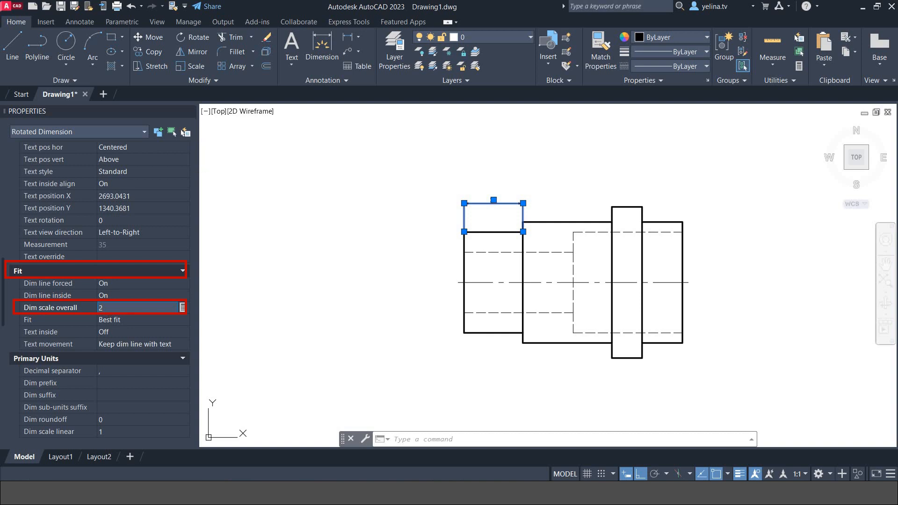
type("2")
key("Return")
key("Escape")
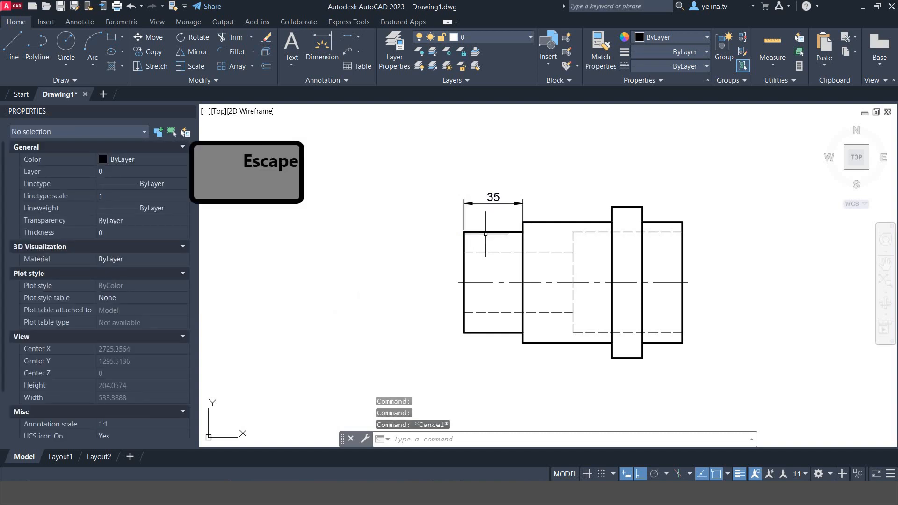
Save the rescaled dimension's settings as a new dimension style named ISO-25_2
left_click(505, 204)
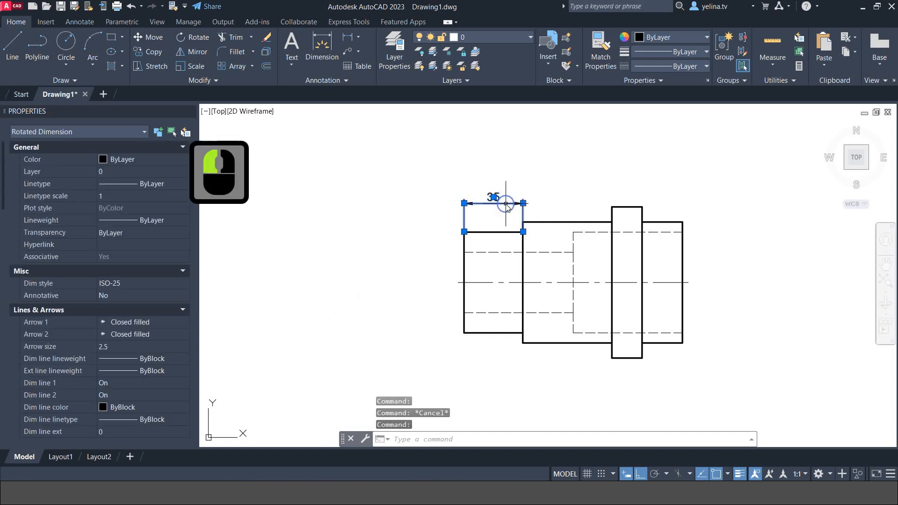
right_click(507, 204)
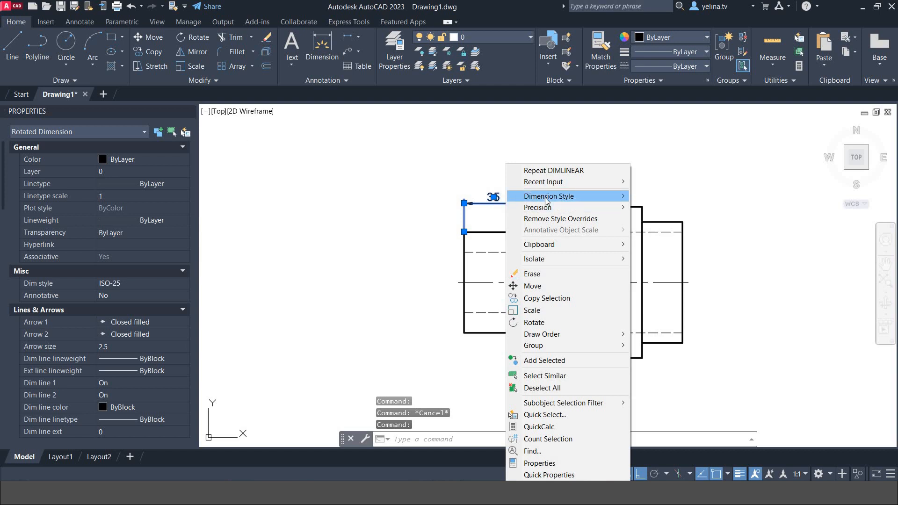
mouse_move(546, 200)
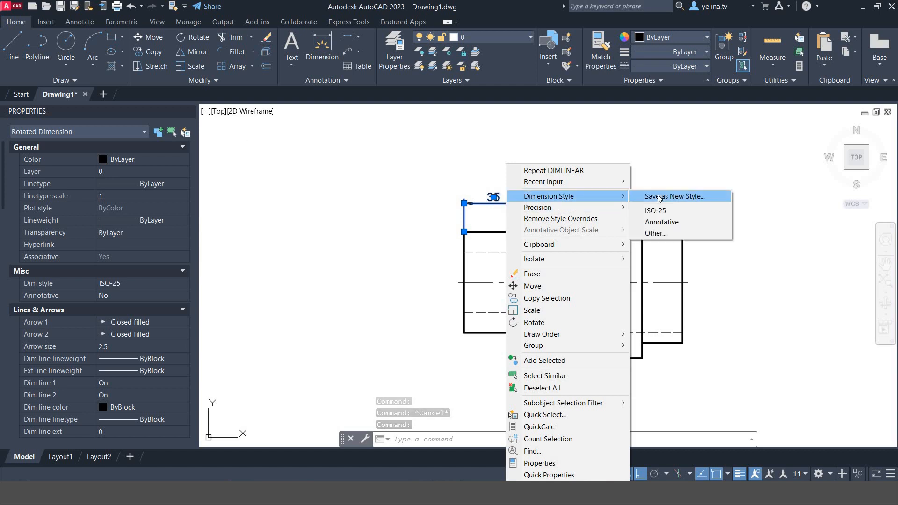
left_click(660, 198)
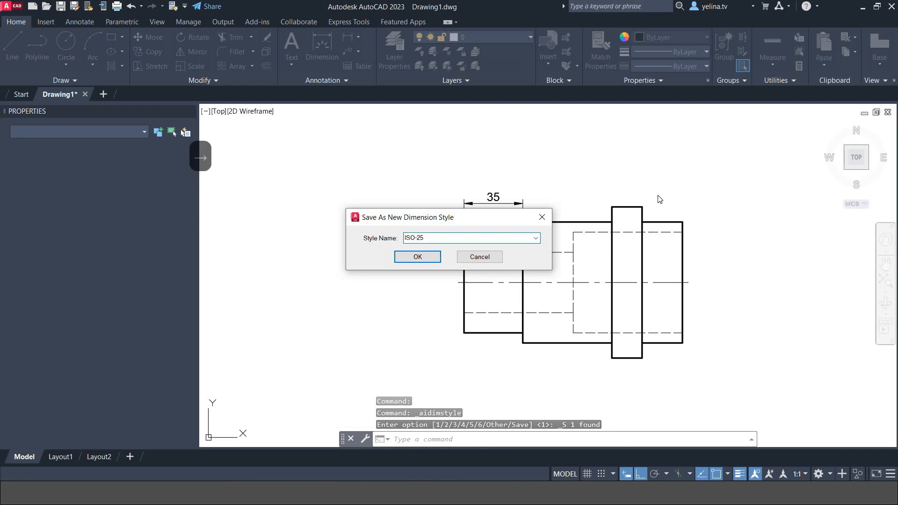
key("shift")
type("_2")
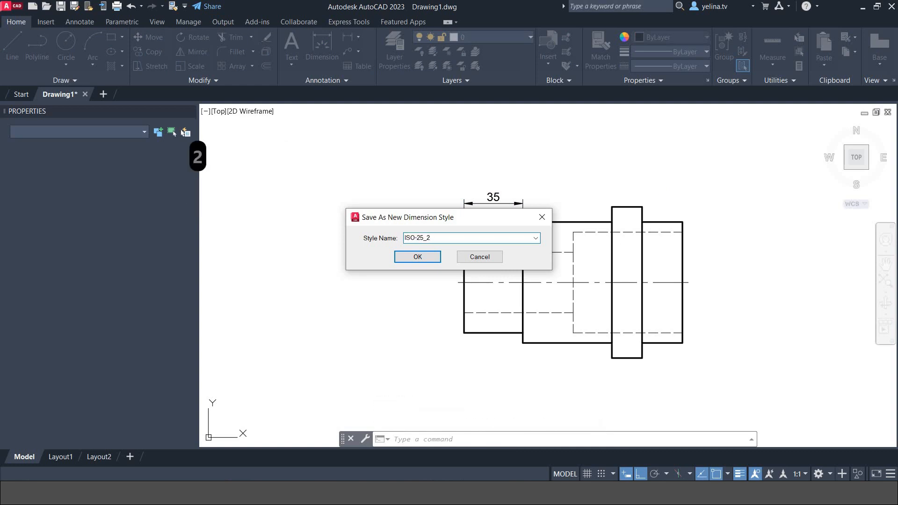
key("Return")
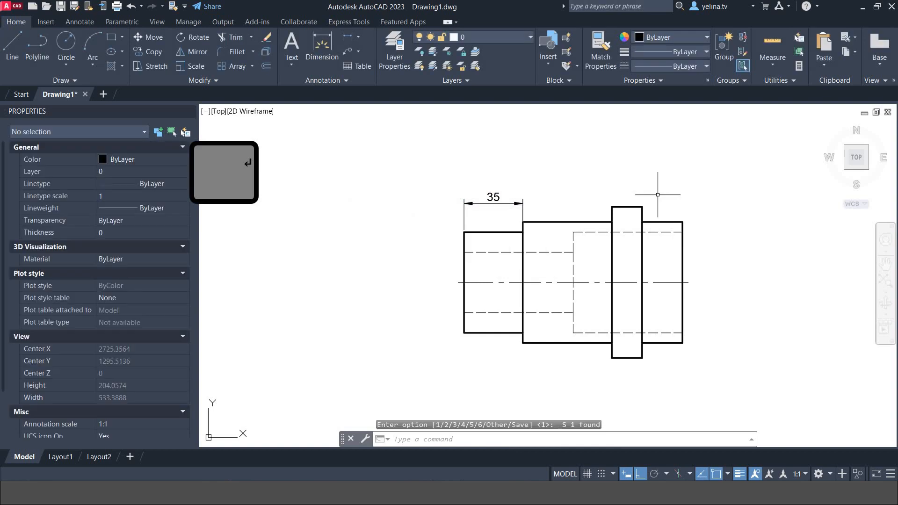
Make ISO-25_2 the current dimension style
left_click(346, 81)
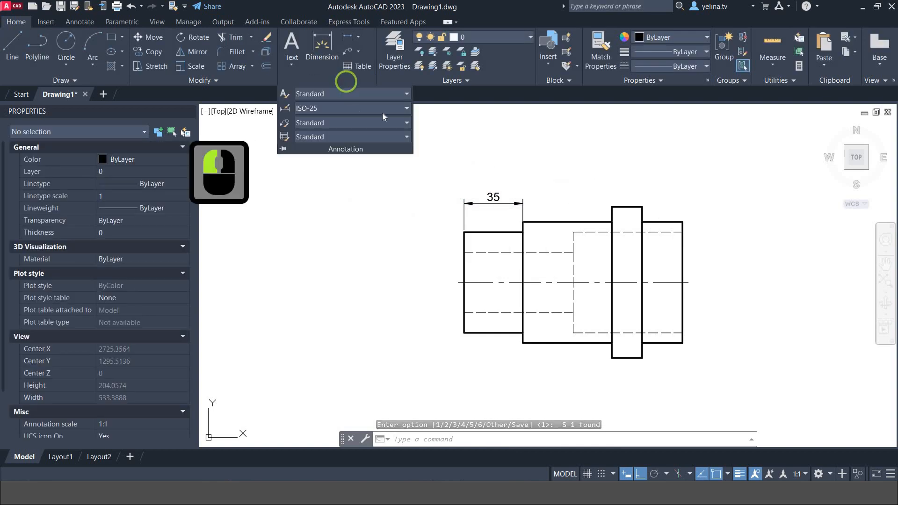
left_click(407, 109)
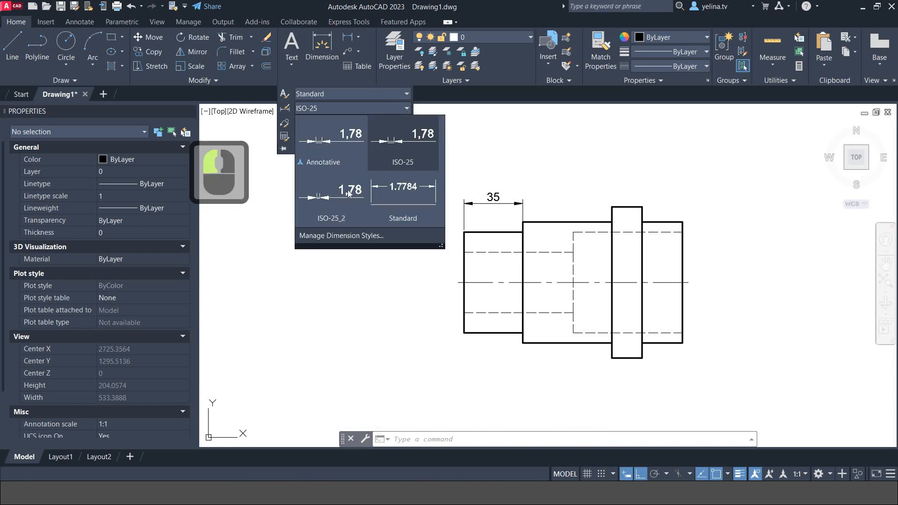
left_click(348, 193)
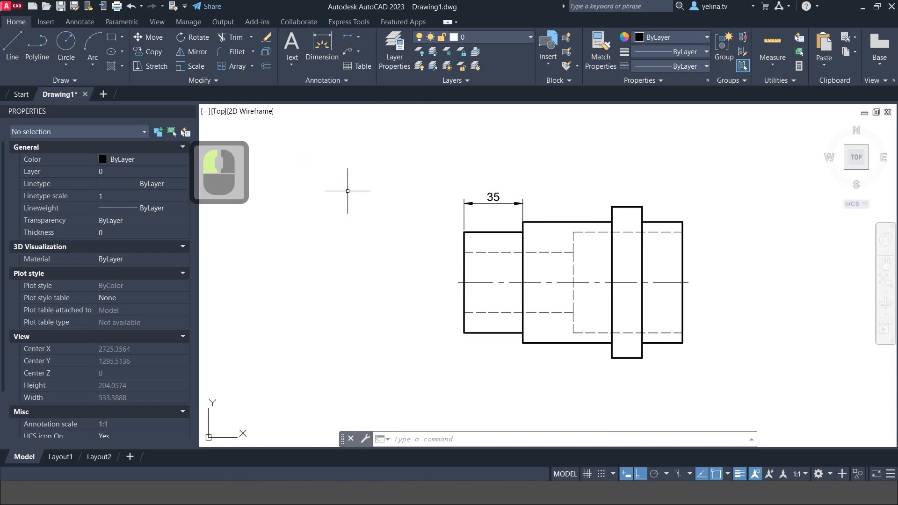
Add linear dimensions above the collar's upper edge and the adjacent short end section's upper edge, with their dimension lines level
left_click(347, 37)
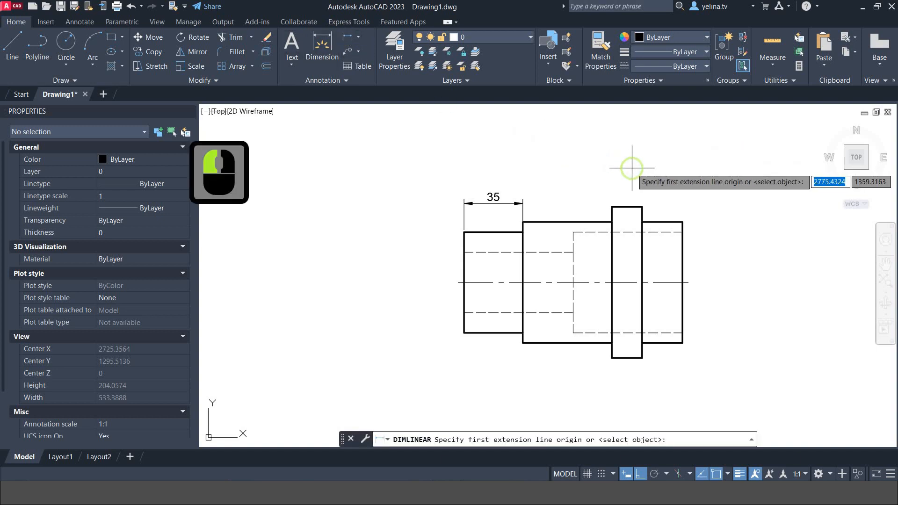
key("Return")
left_click(629, 207)
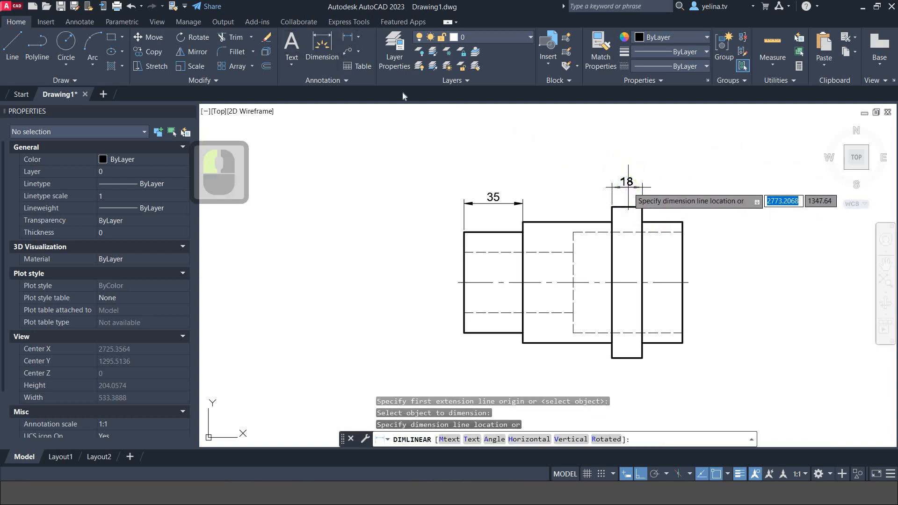
left_click(627, 187)
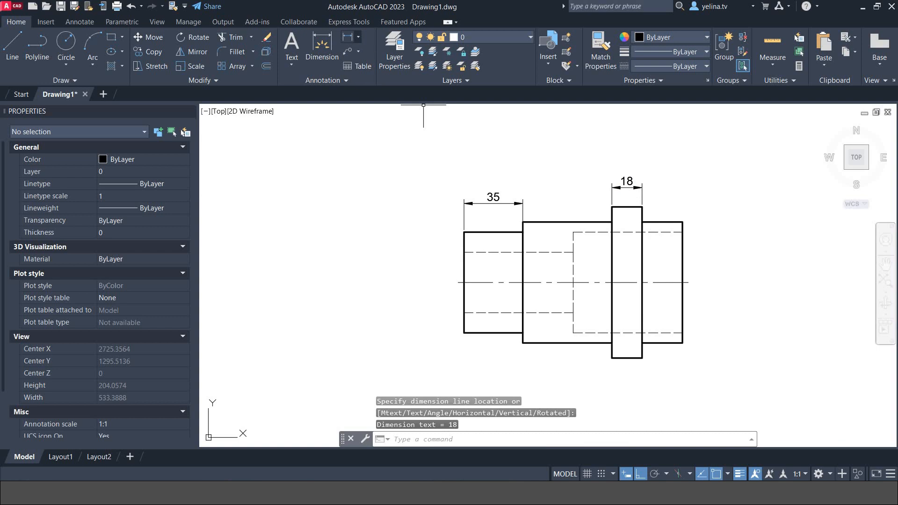
key("Return")
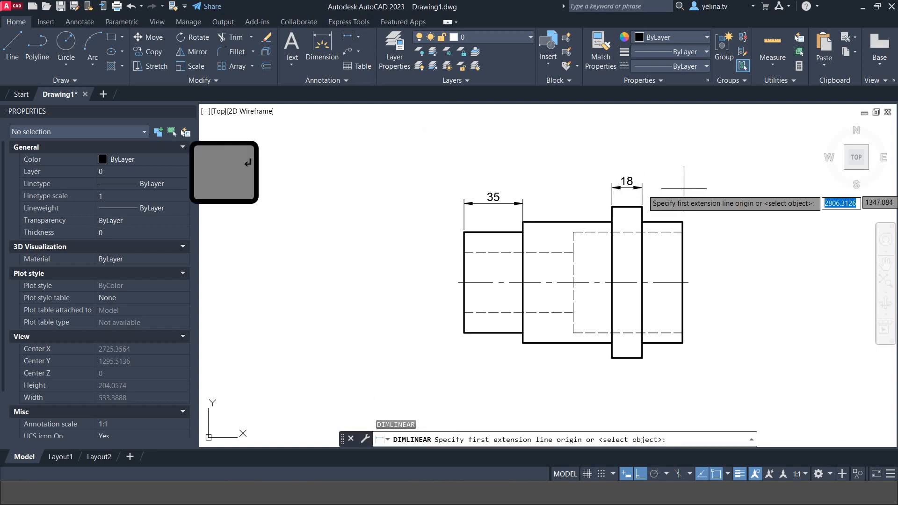
right_click(669, 216)
left_click(665, 221)
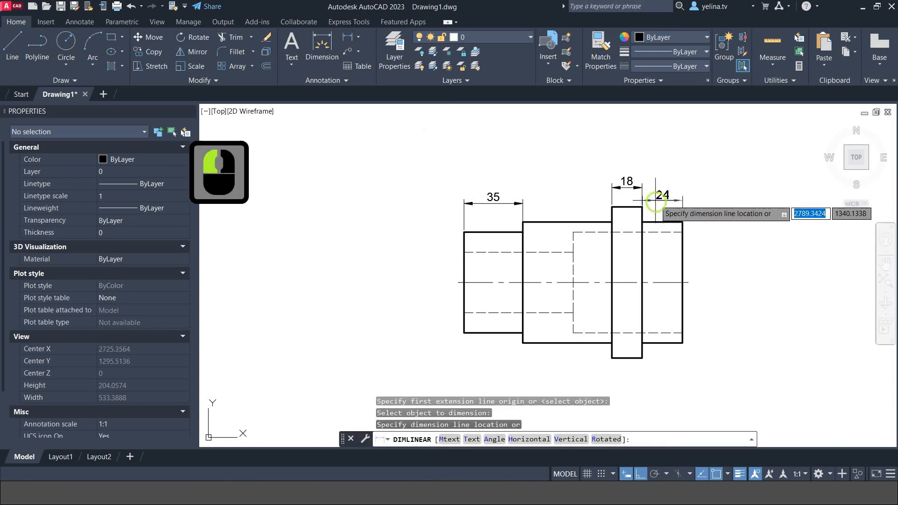
left_click(673, 187)
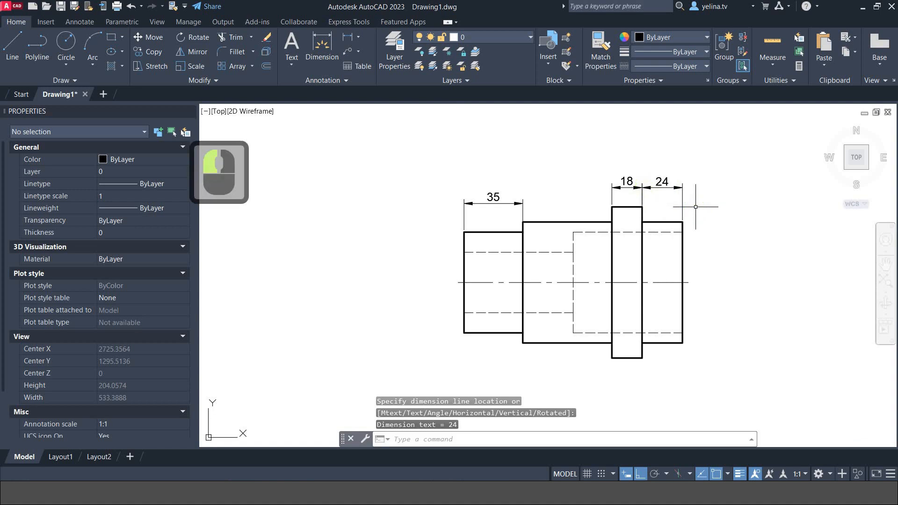
Add a linear dimension for the part's overall length, placed above the existing length dimensions
key("Return")
left_click(464, 232)
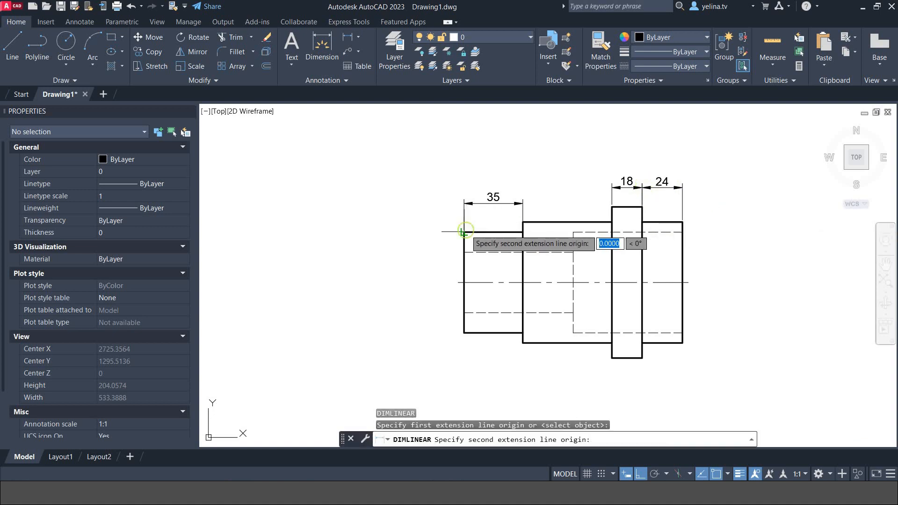
left_click(682, 222)
left_click(682, 165)
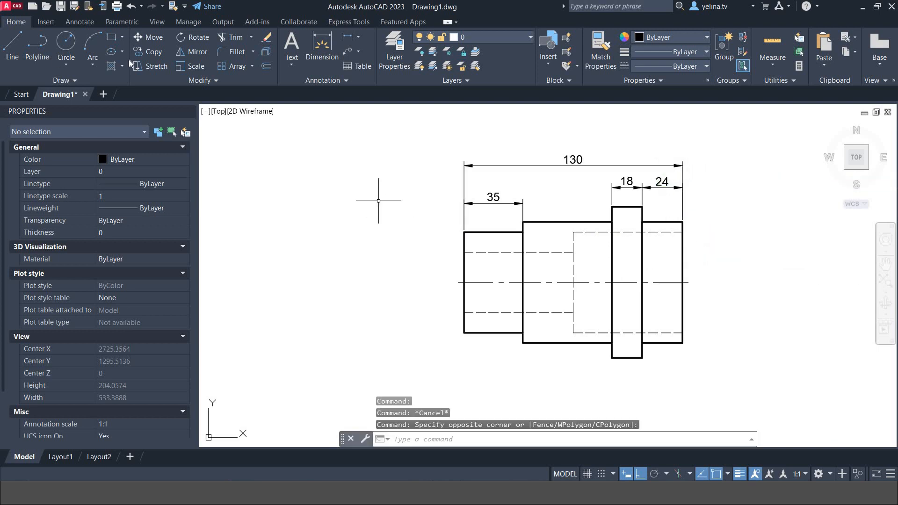
Add vertical linear dimensions for the narrow end's full height and the larger section's full height at the step, each just left of its corners
left_click(348, 40)
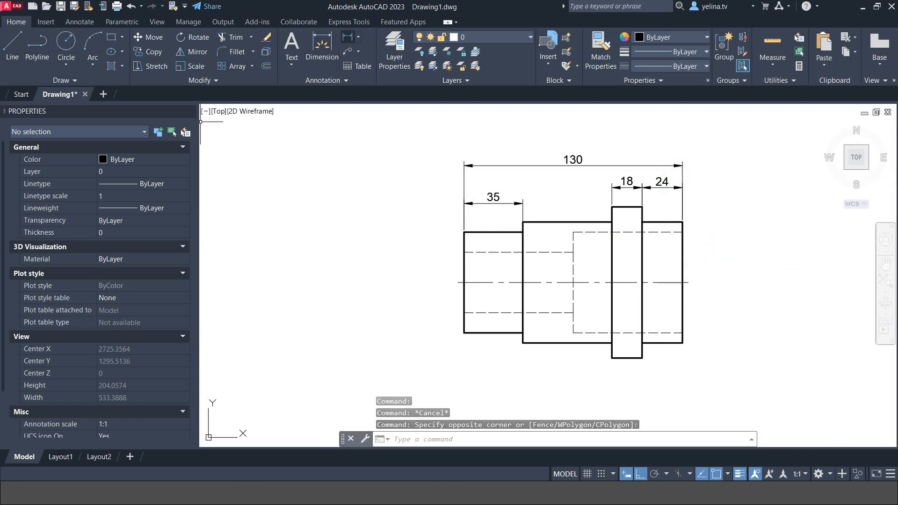
left_click(465, 232)
left_click(464, 332)
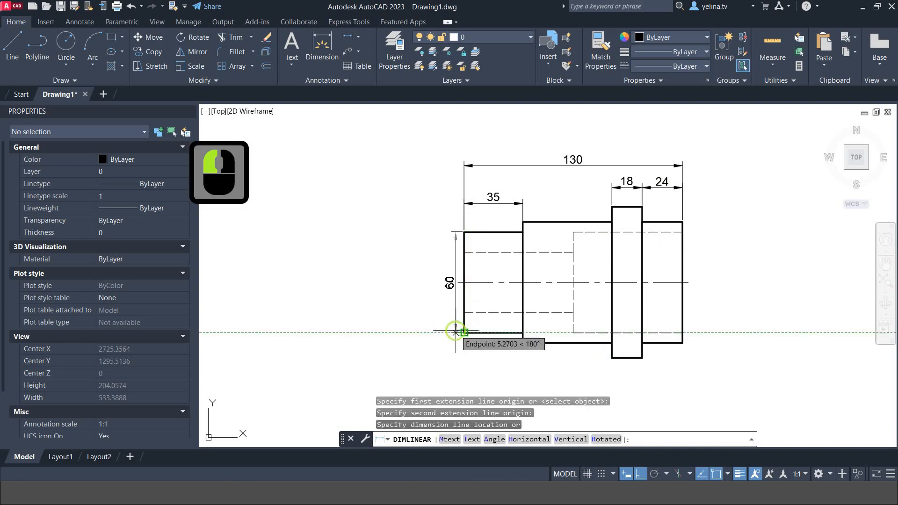
left_click(451, 332)
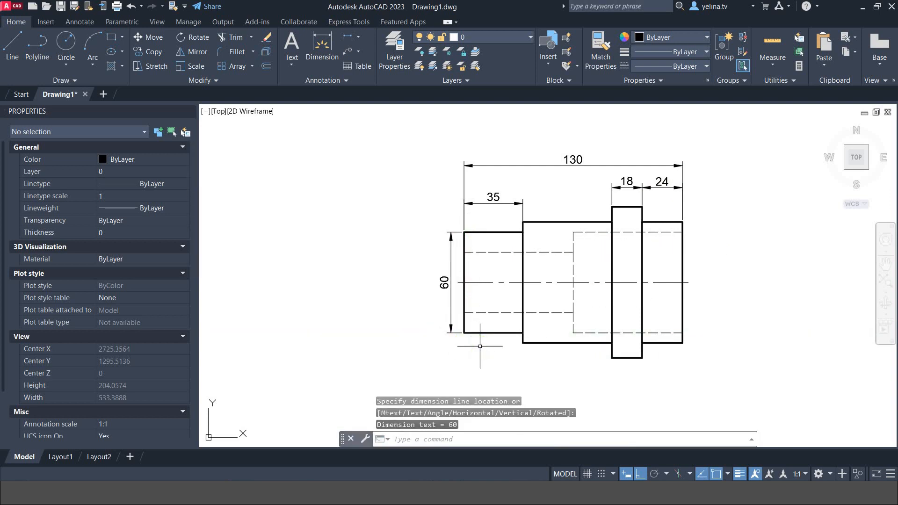
right_click(480, 346)
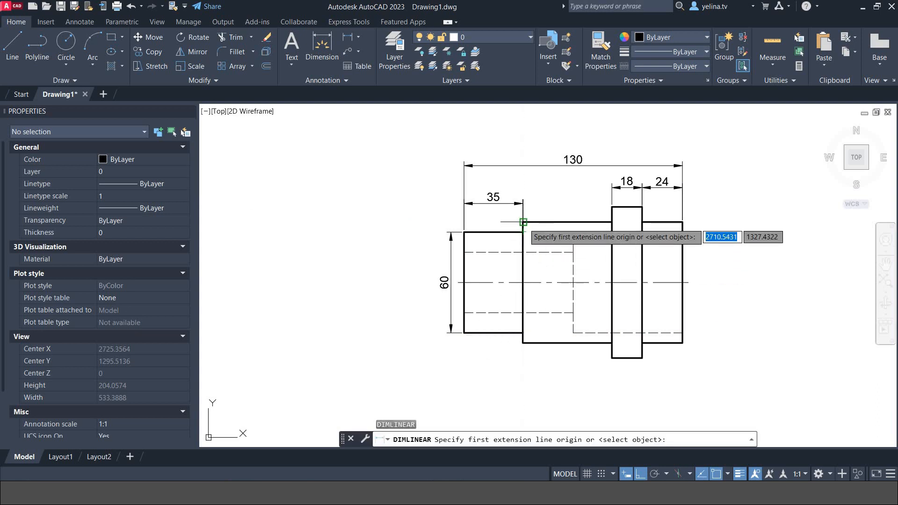
left_click(522, 222)
left_click(523, 343)
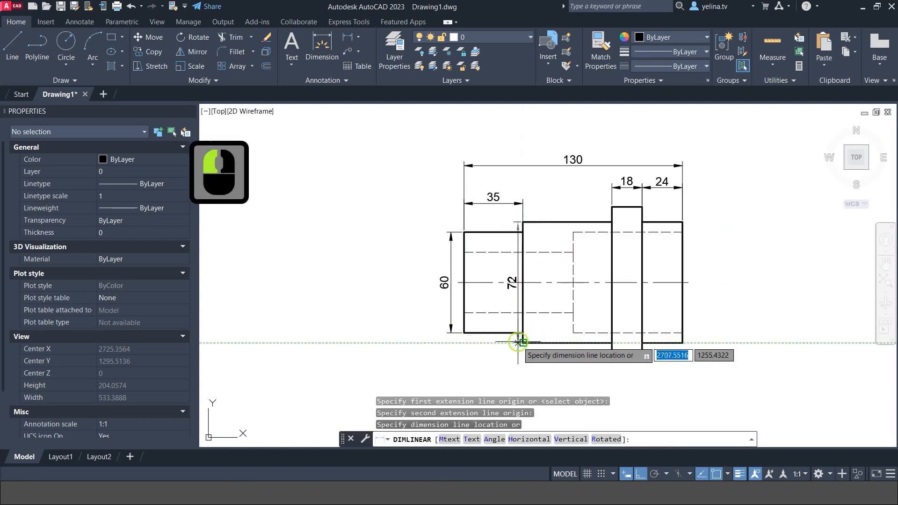
left_click(509, 343)
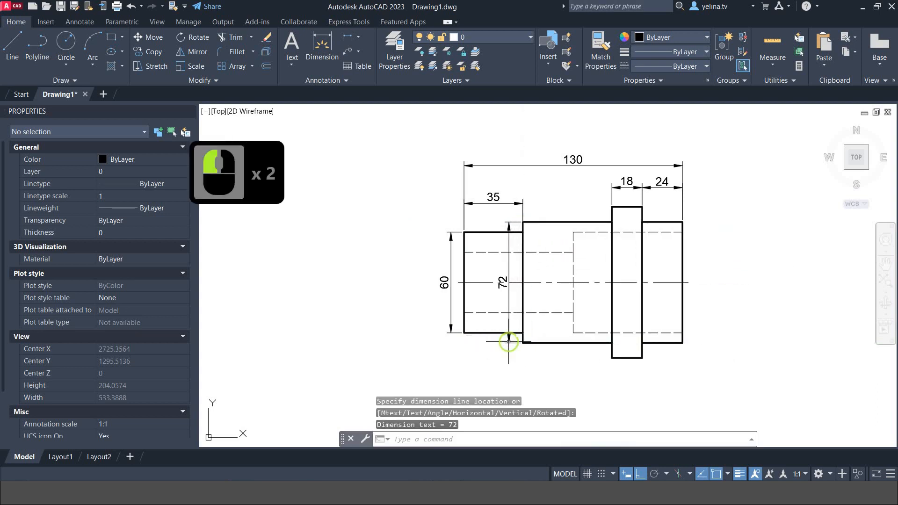
Move the narrow end's vertical dimension line farther out from the part, leaving room for another dimension
left_click(451, 323)
left_click(451, 333)
left_click(434, 333)
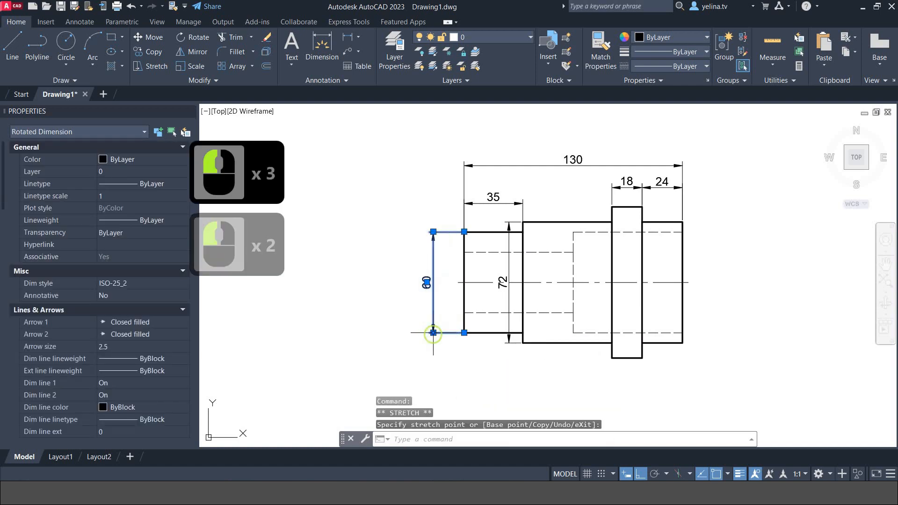
key("Escape")
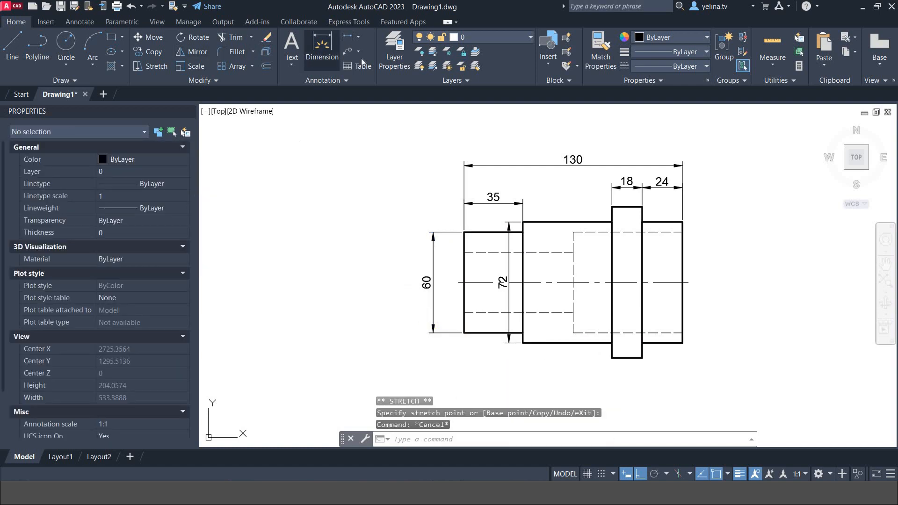
Add a vertical linear dimension between the narrow end's two dashed bore lines, placed inside the full-height dimension
left_click(348, 36)
left_click(464, 253)
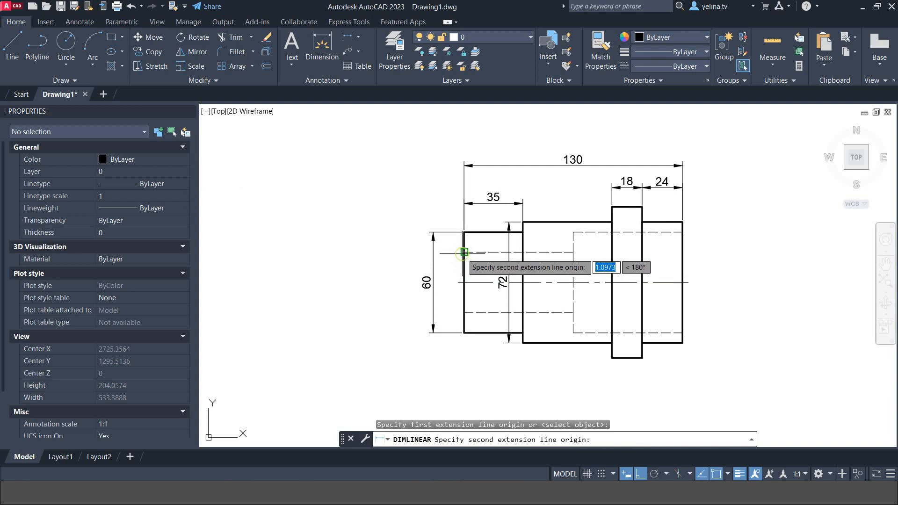
left_click(463, 312)
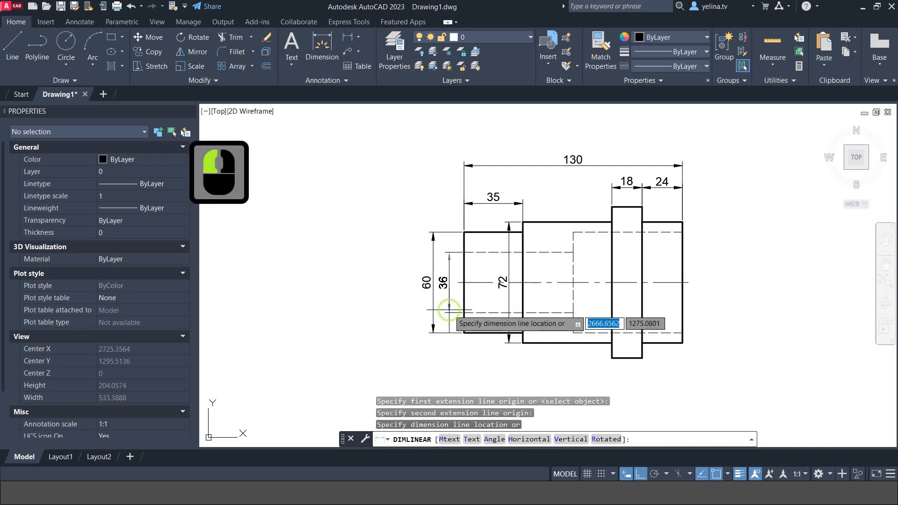
left_click(452, 310)
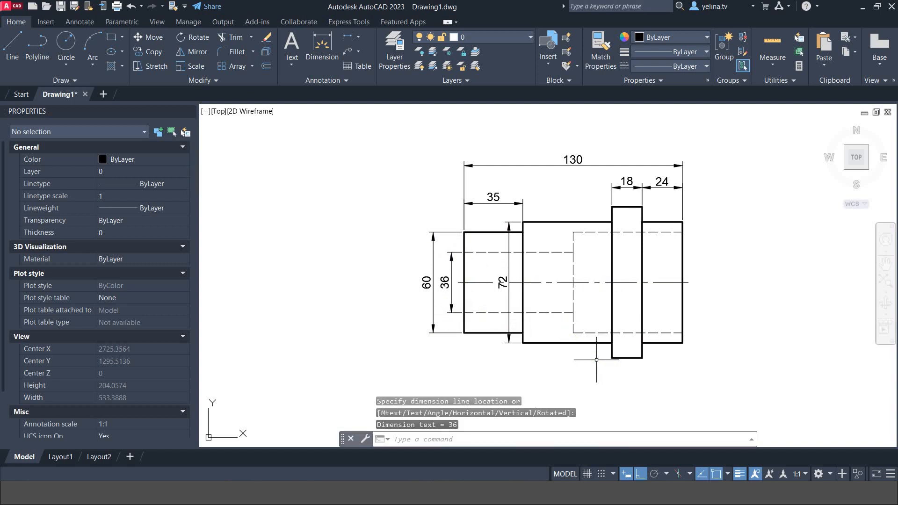
Add a vertical linear dimension between the wide end's two dashed bore lines, placed just outside the part's end face
key("space")
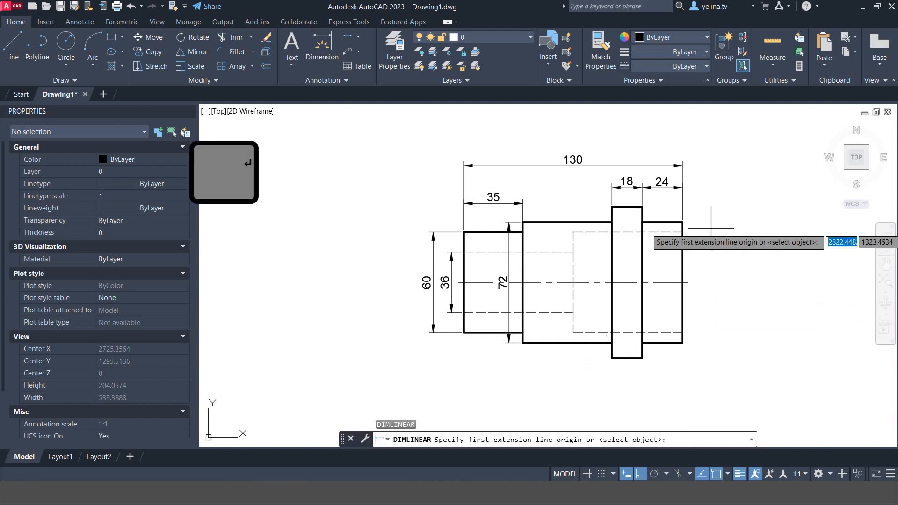
left_click(683, 232)
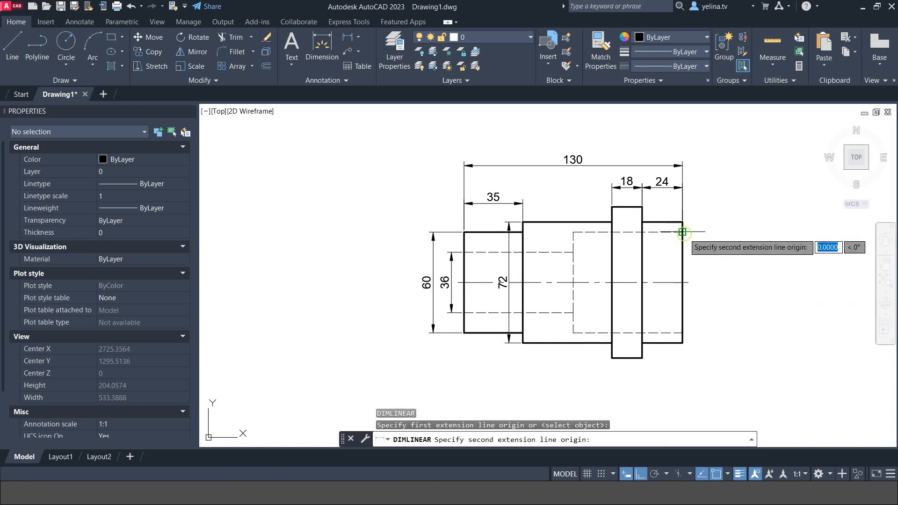
left_click(683, 333)
left_click(699, 331)
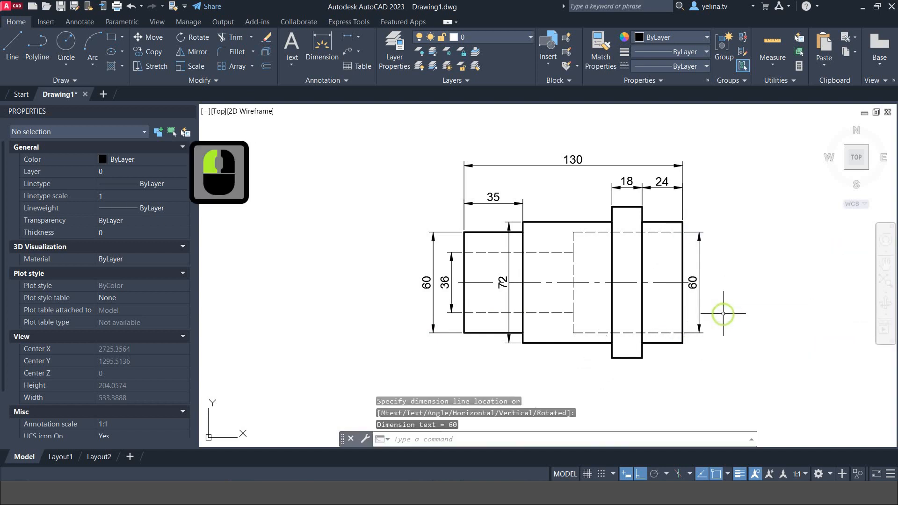
Add a vertical linear dimension for the wide end's full height, placed outside its bore dimension
key("space")
left_click(683, 222)
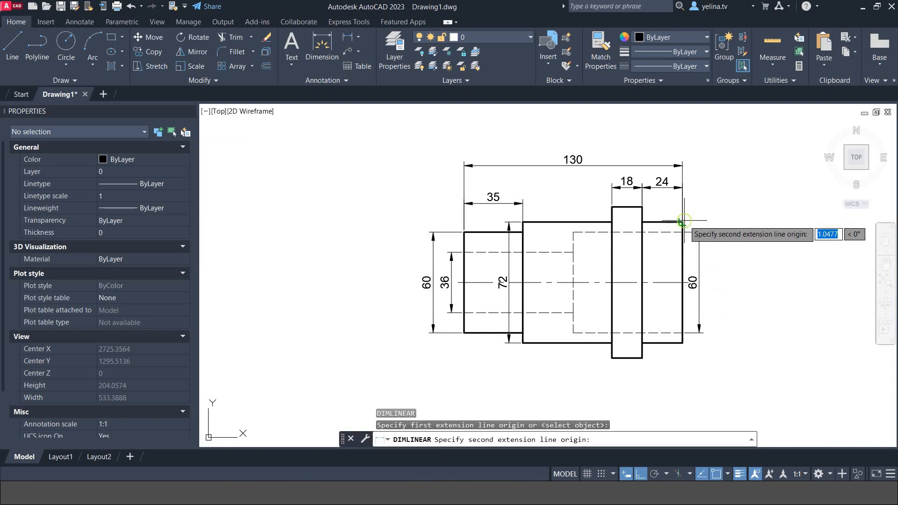
left_click(683, 333)
left_click(711, 345)
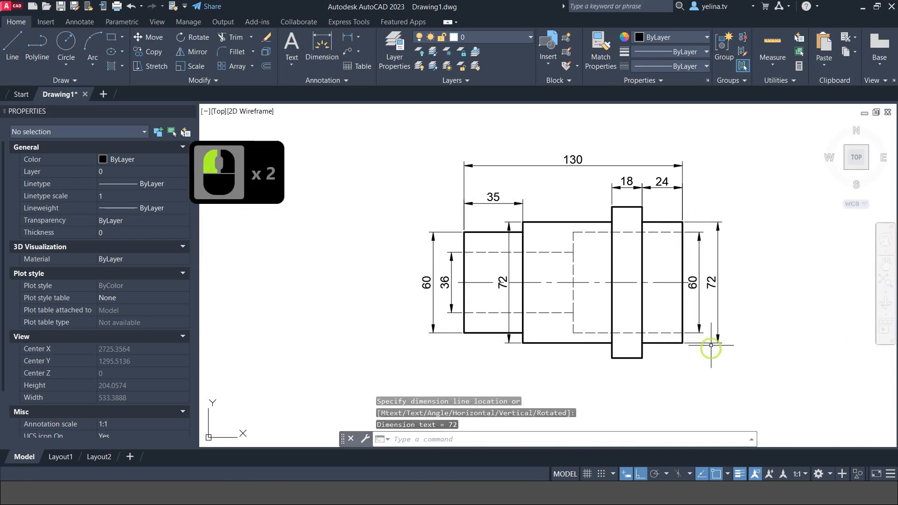
Add a linear dimension for the length of the larger dashed bore by selecting its lower line, placed below the part
key("Return")
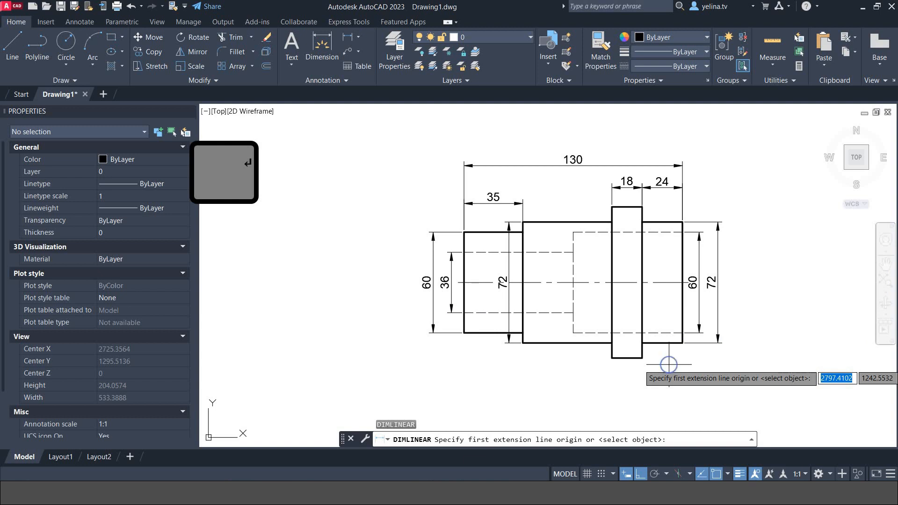
key("Return")
left_click(658, 333)
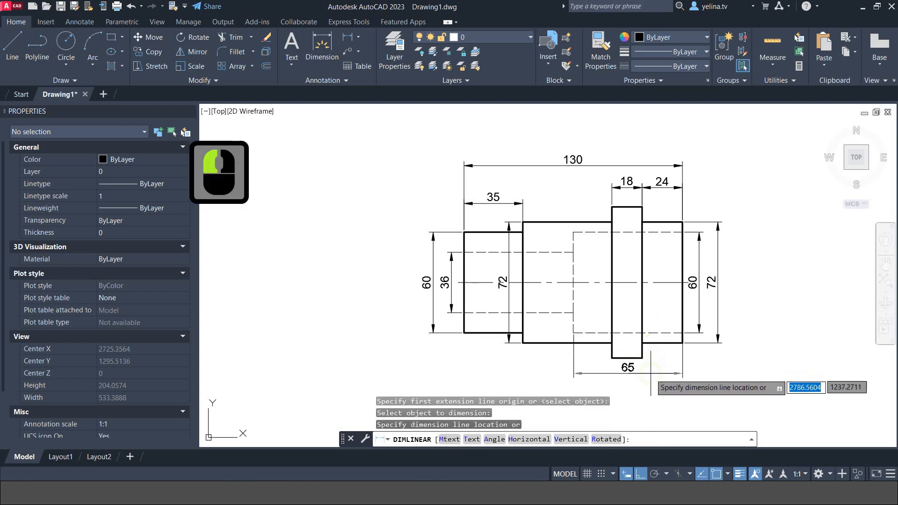
left_click(651, 374)
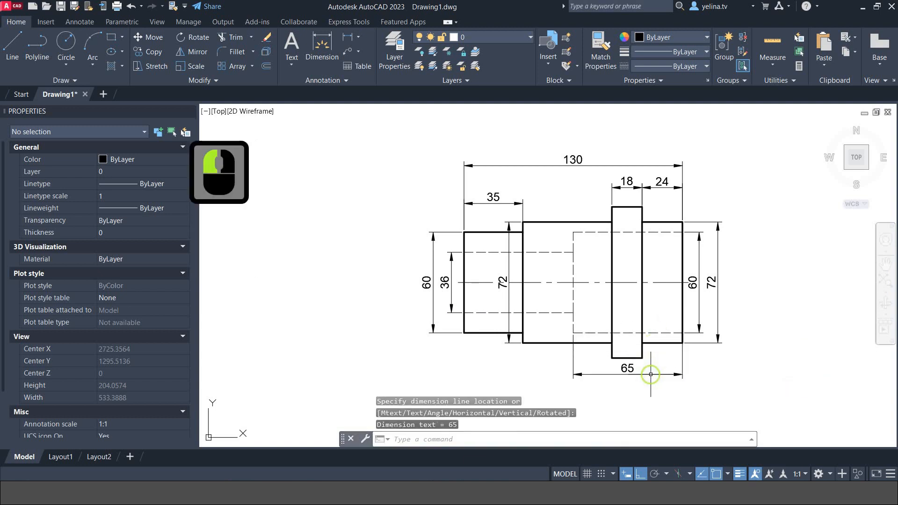
Add a vertical linear dimension for the flange's full height, placed just beside its face on the narrow-end side
right_click(733, 349)
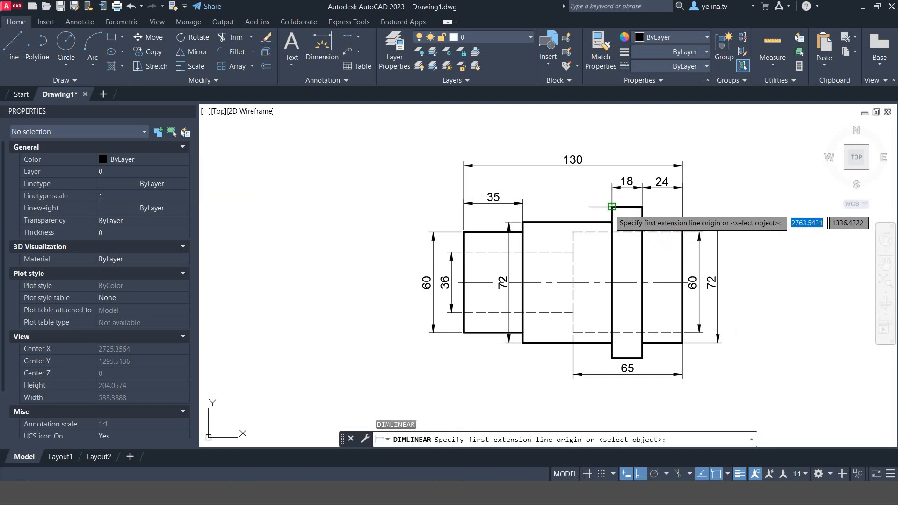
left_click(612, 273)
left_click(596, 360)
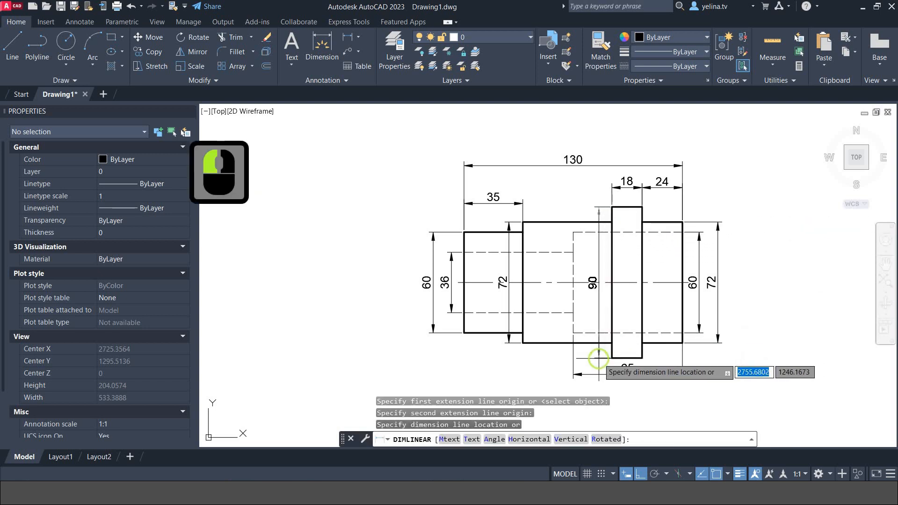
left_click(596, 359)
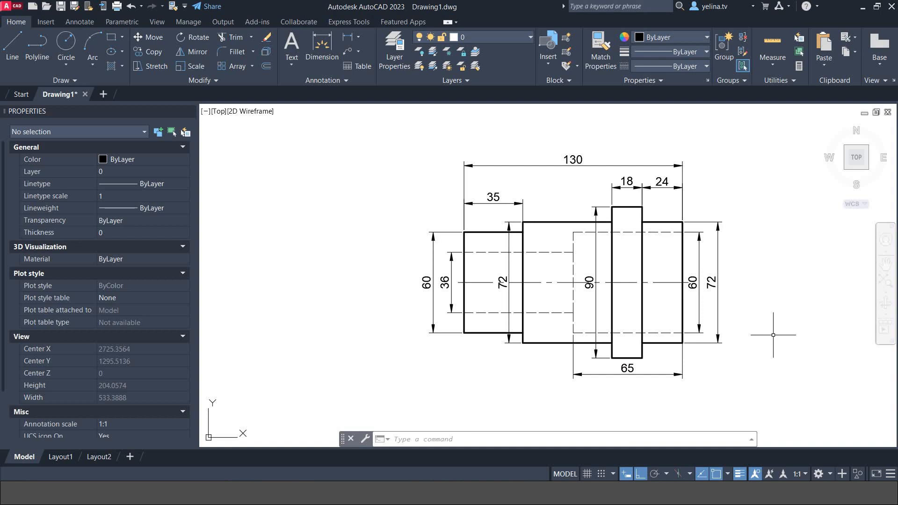
Add a diameter symbol in front of the narrow end's full-height dimension text
middle_click_drag(773, 335, 690, 336)
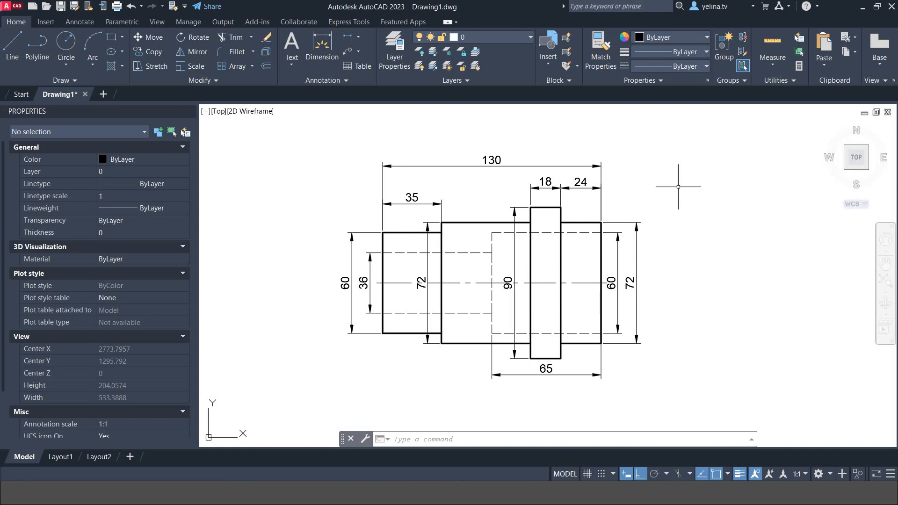
double_click(345, 283)
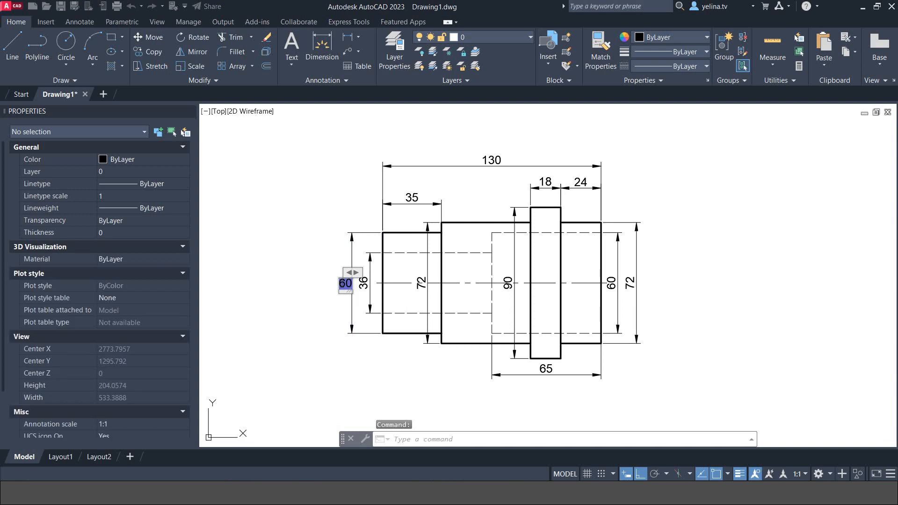
left_click(354, 289)
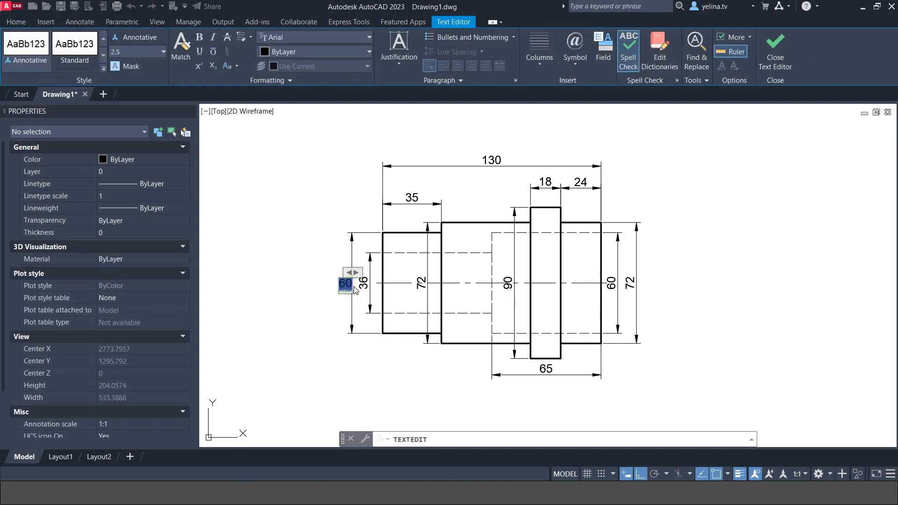
key("Left")
left_click(574, 64)
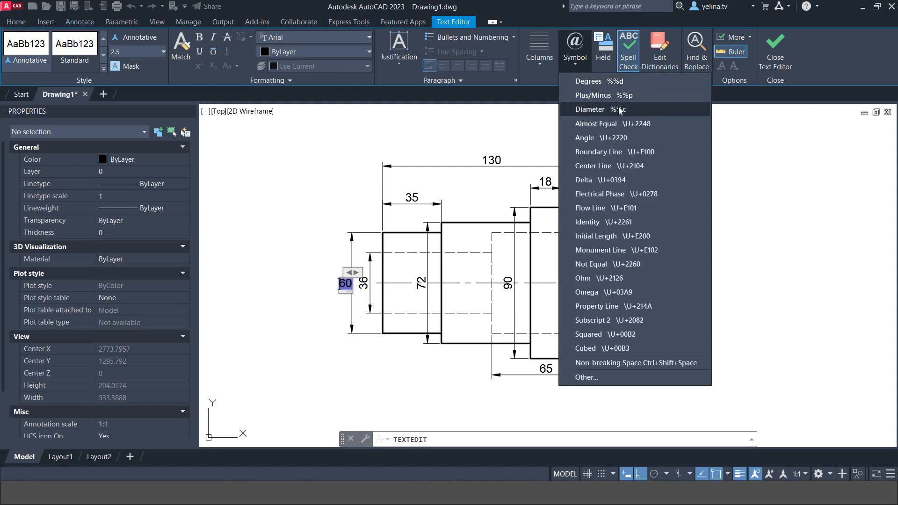
left_click(620, 110)
left_click(726, 103)
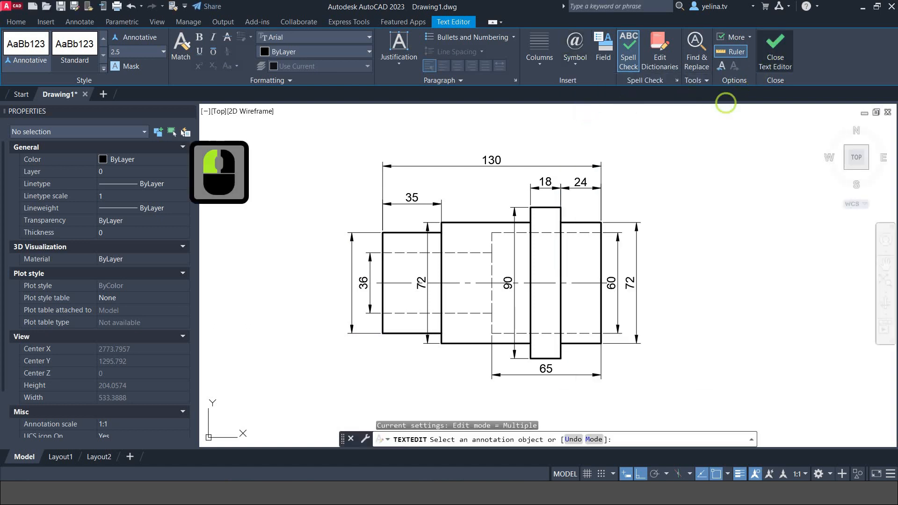
right_click(396, 282)
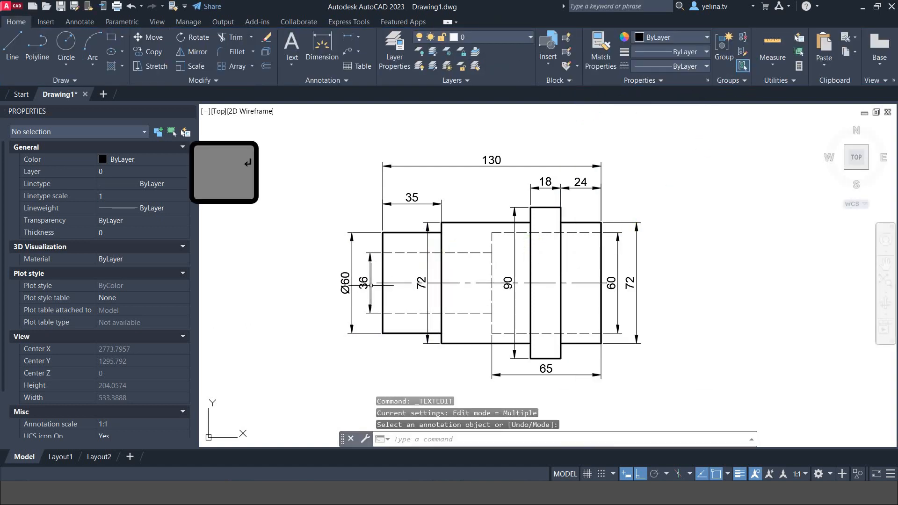
Add a diameter symbol before the dimension texts of the narrow bore, the stepped section, the flange and the larger bore
double_click(364, 283)
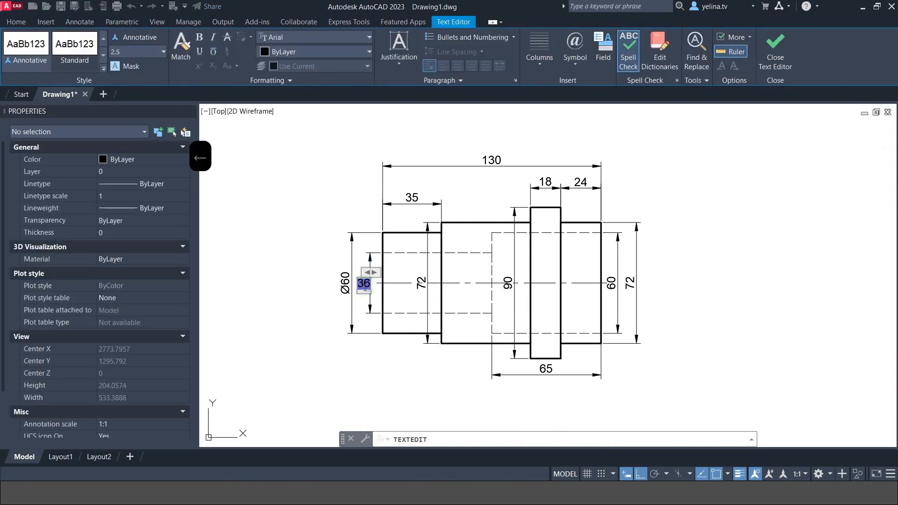
type("%%")
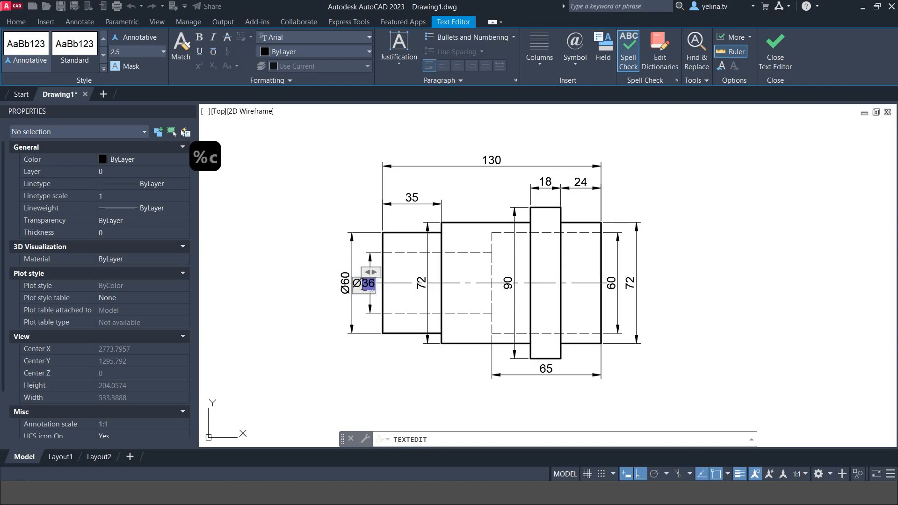
left_click(776, 60)
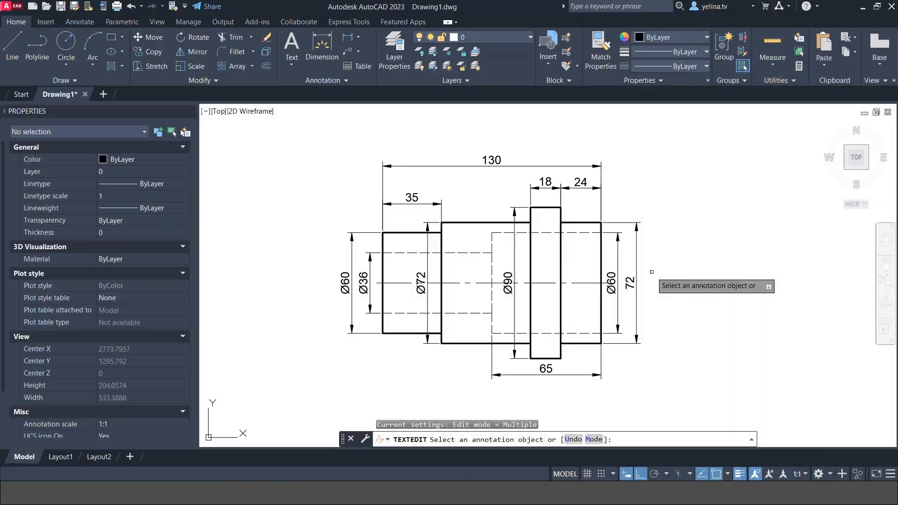
key("Return")
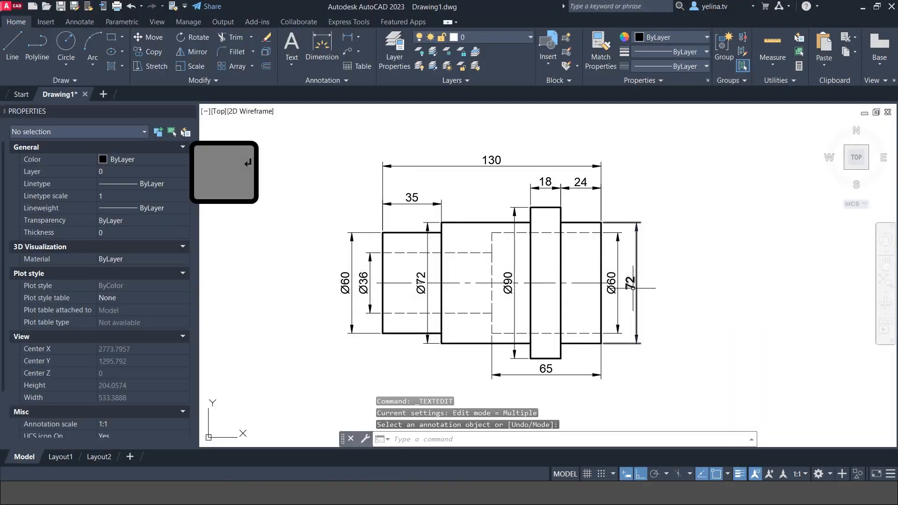
Add a diameter symbol in front of the wide end's outer height dimension text
double_click(631, 284)
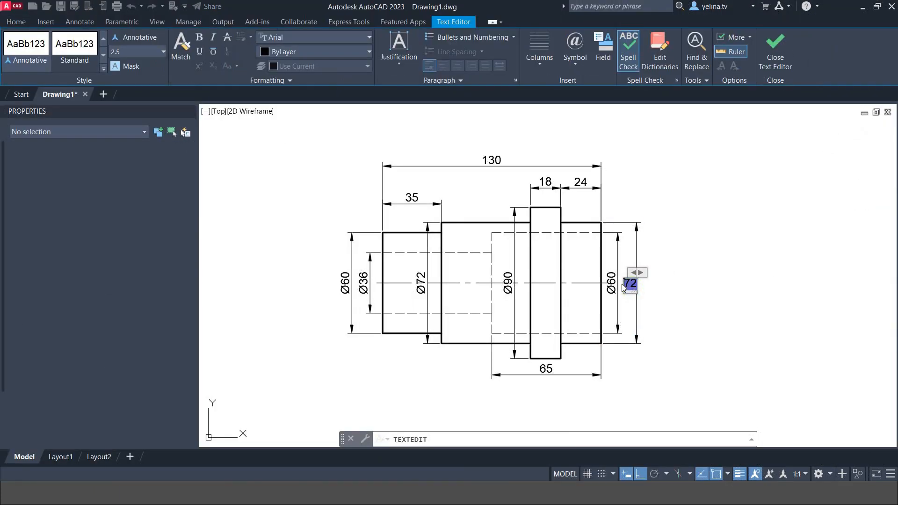
left_click(575, 64)
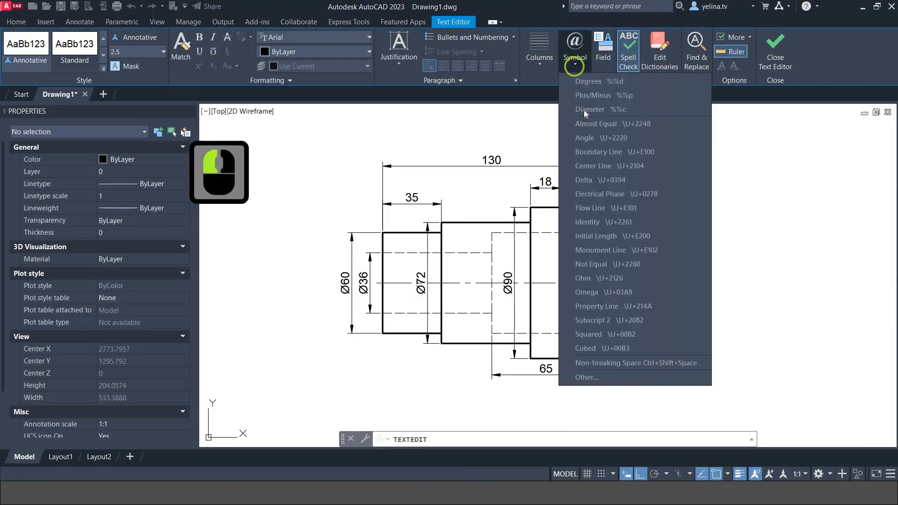
left_click(585, 109)
left_click(728, 236)
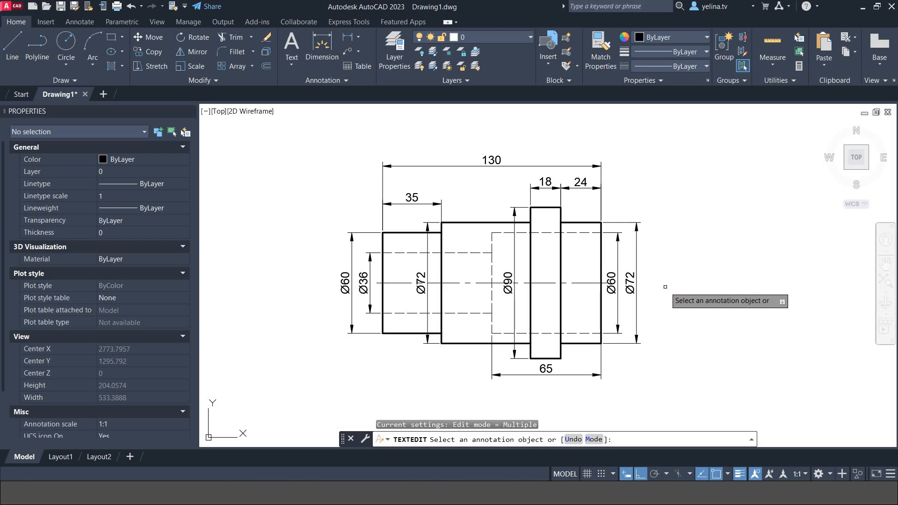
key("Return")
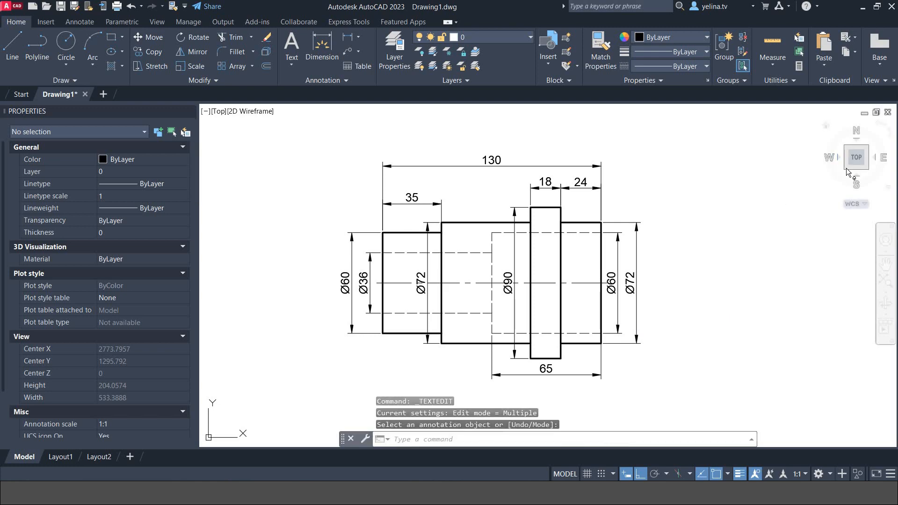
Switch to the SW Isometric view and hide all the rotated dimensions by selecting similar objects
left_click(846, 168)
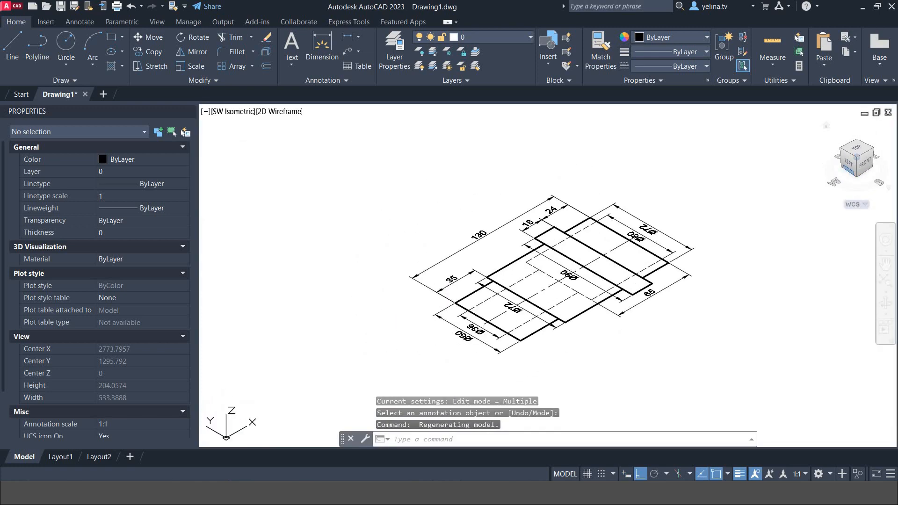
key("F12")
left_click(703, 256)
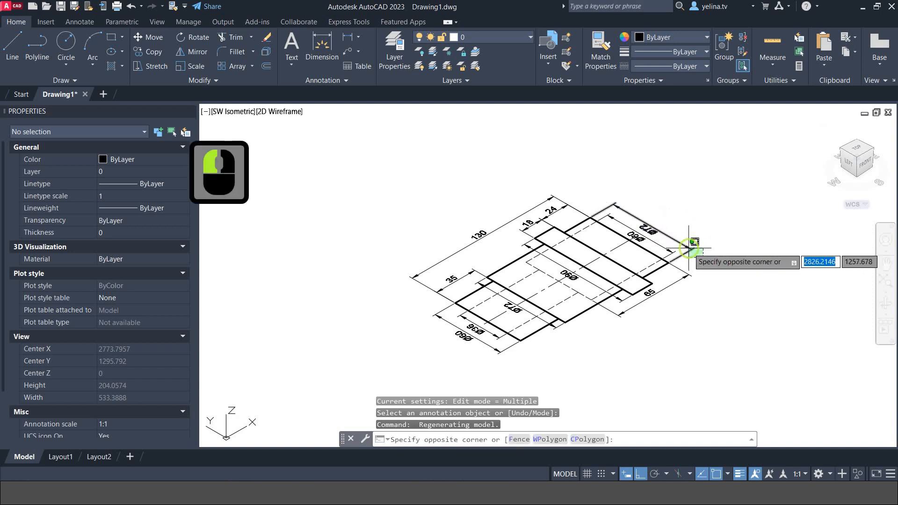
left_click(687, 241)
right_click(690, 193)
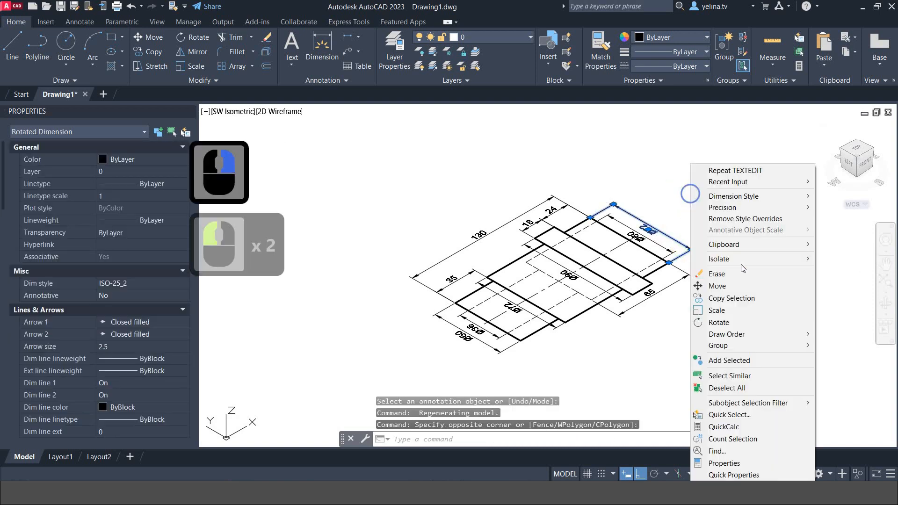
left_click(778, 376)
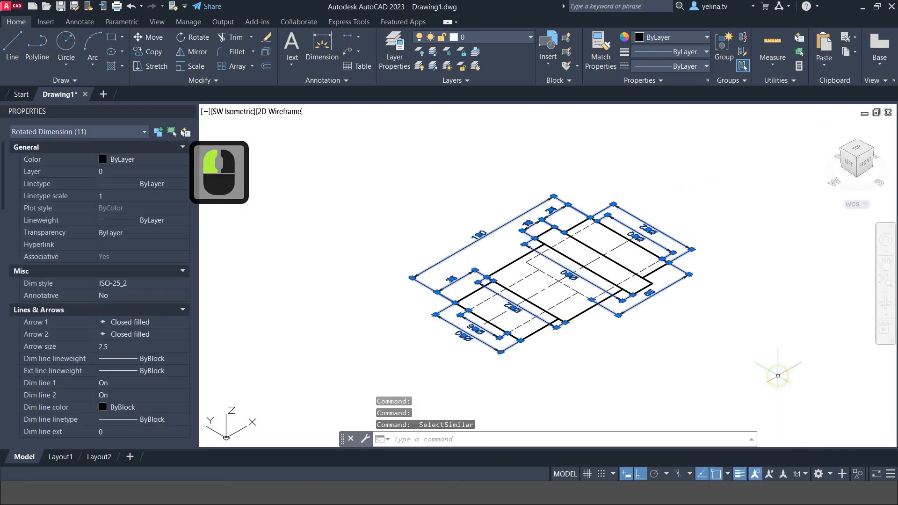
right_click(680, 182)
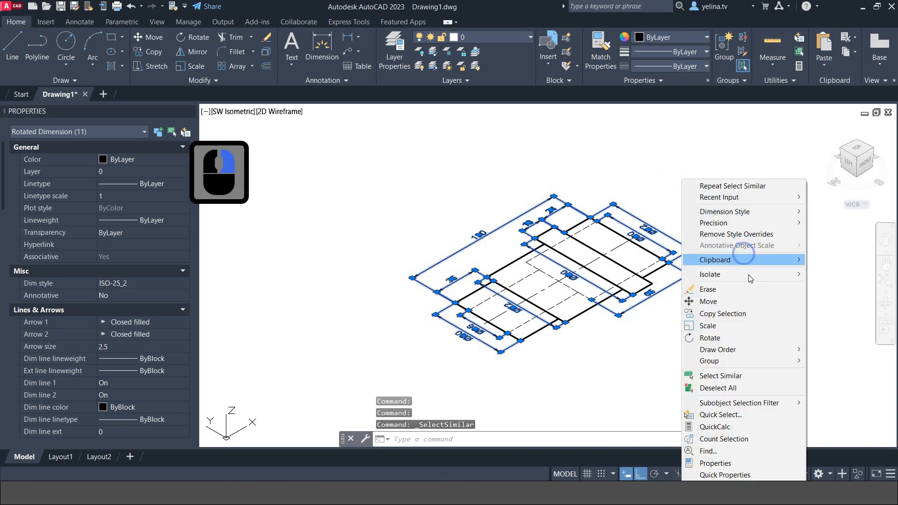
mouse_move(733, 275)
left_click(661, 287)
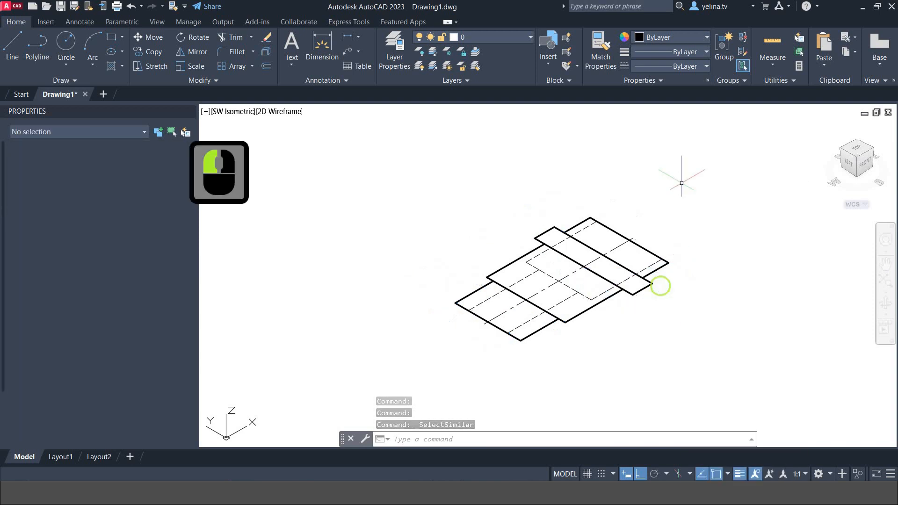
Hide the centerline, the bore's step line and the three solid cross lines inside the part outline
left_click(573, 273)
left_click(559, 272)
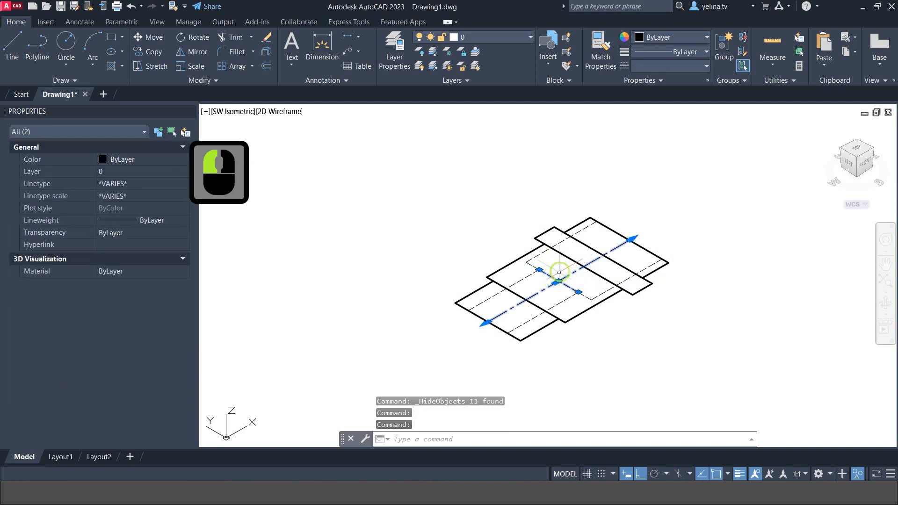
left_click(588, 246)
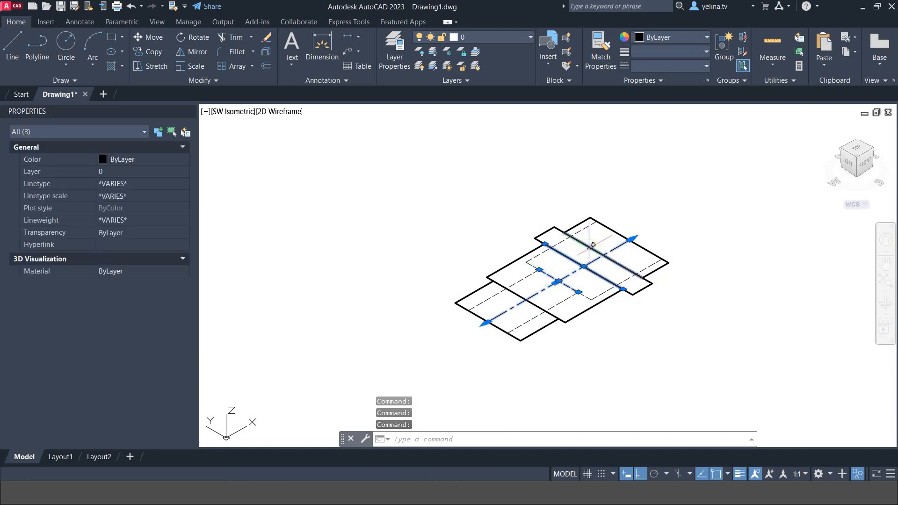
left_click(563, 253)
left_click(517, 290)
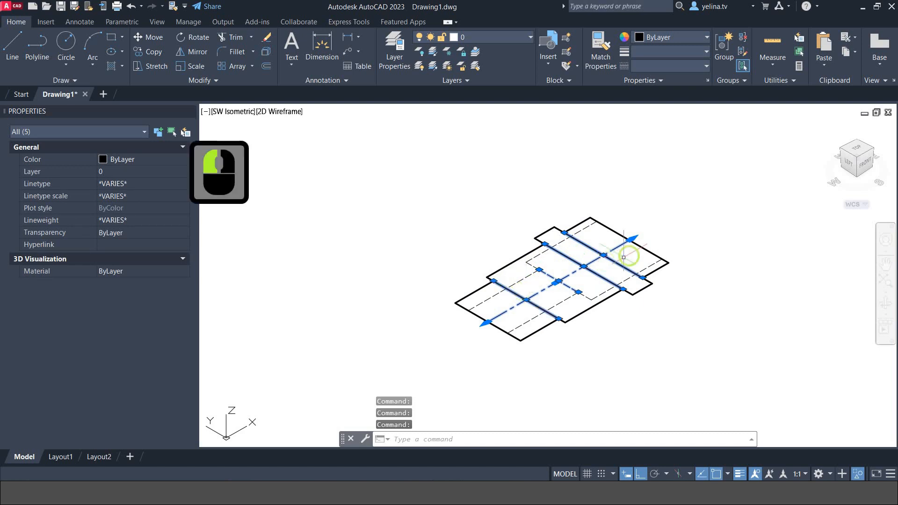
right_click(662, 220)
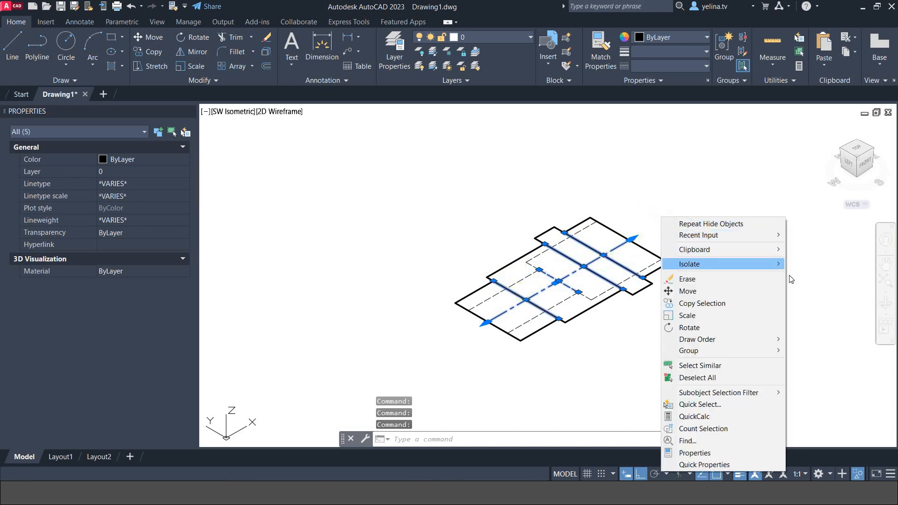
mouse_move(704, 264)
left_click(812, 279)
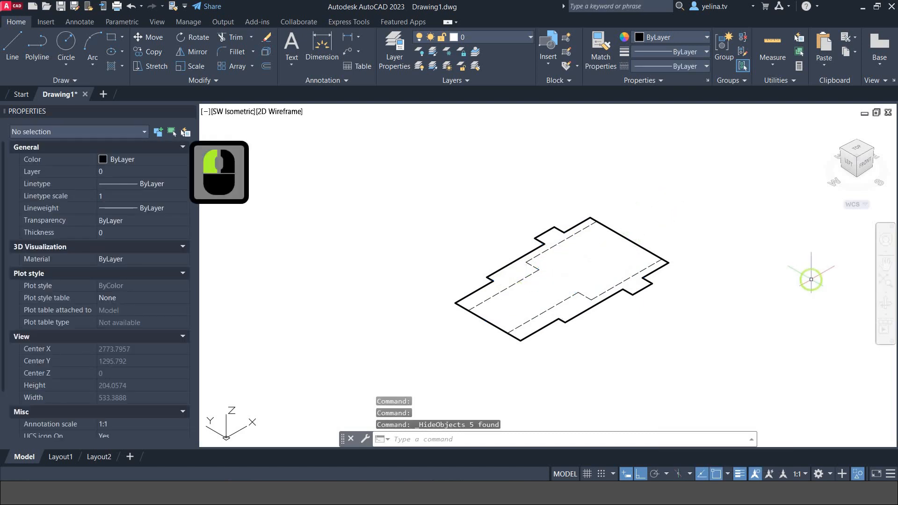
Create a polyline boundary from the area between the outer contour and the dashed bore line on one side
left_click(121, 67)
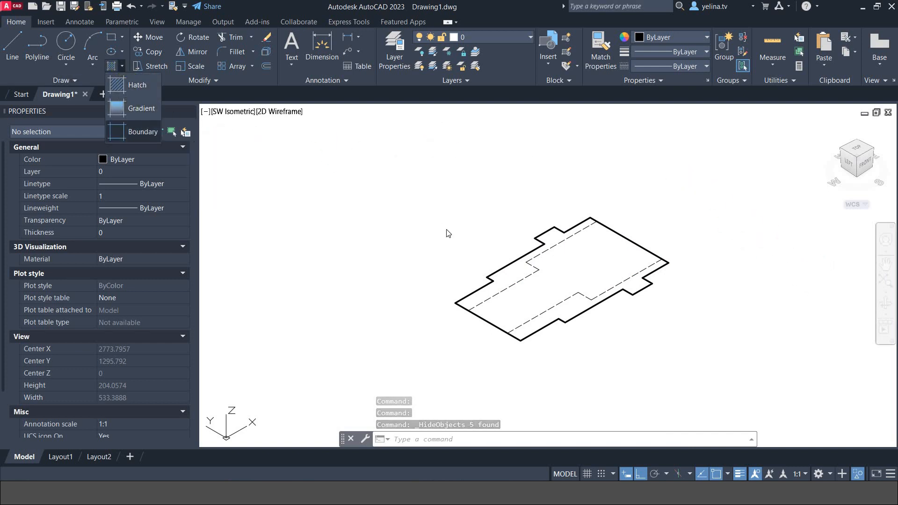
left_click(132, 133)
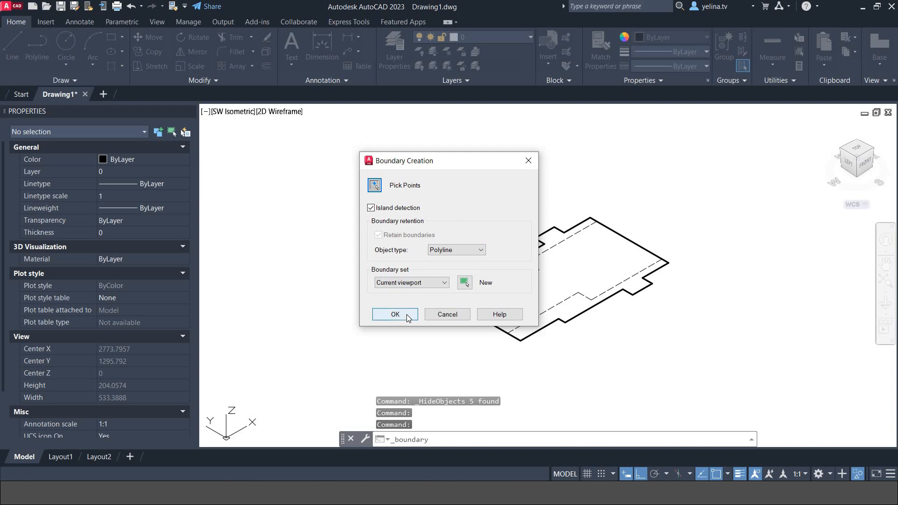
left_click(403, 314)
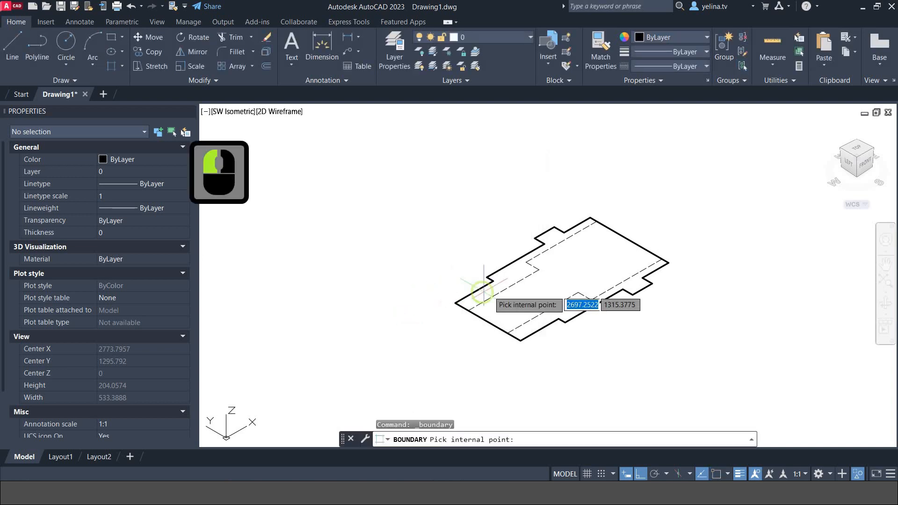
left_click(508, 277)
right_click(508, 277)
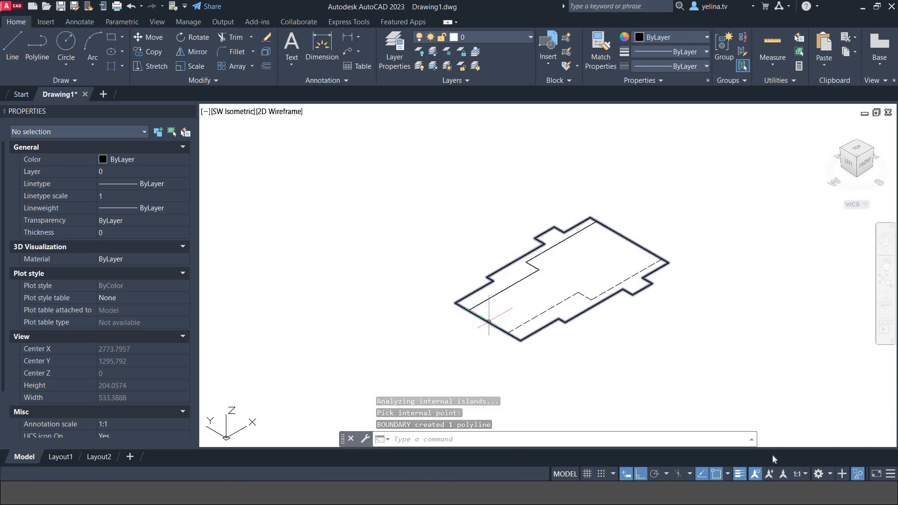
Enable the Midpoint object snap and switch to the 3D Modeling workspace
left_click(728, 474)
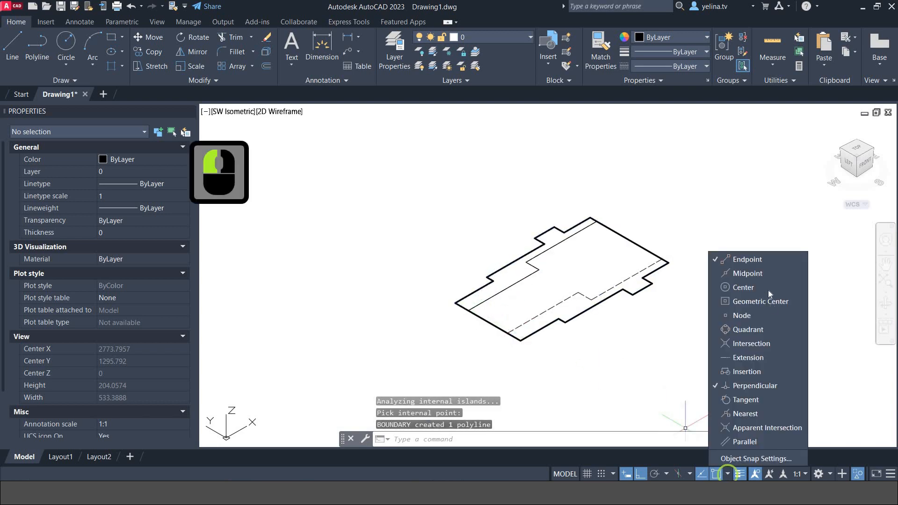
left_click(751, 280)
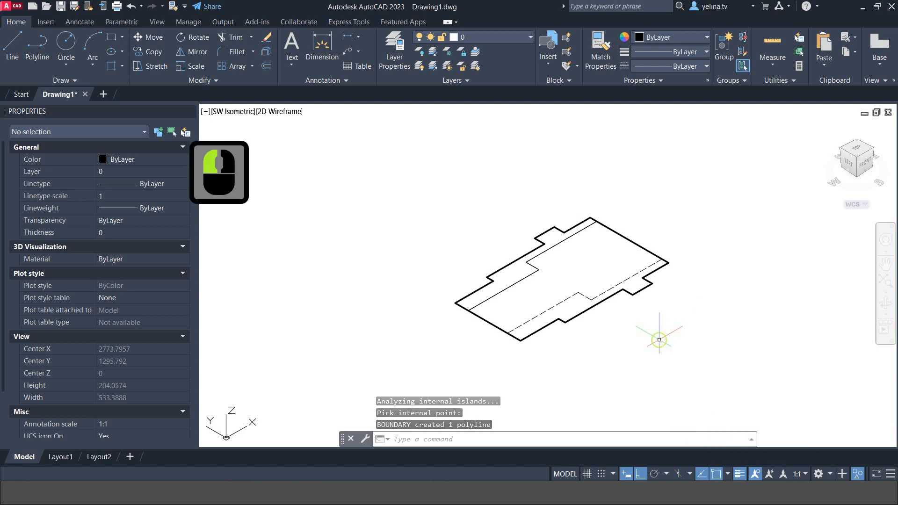
left_click(656, 337)
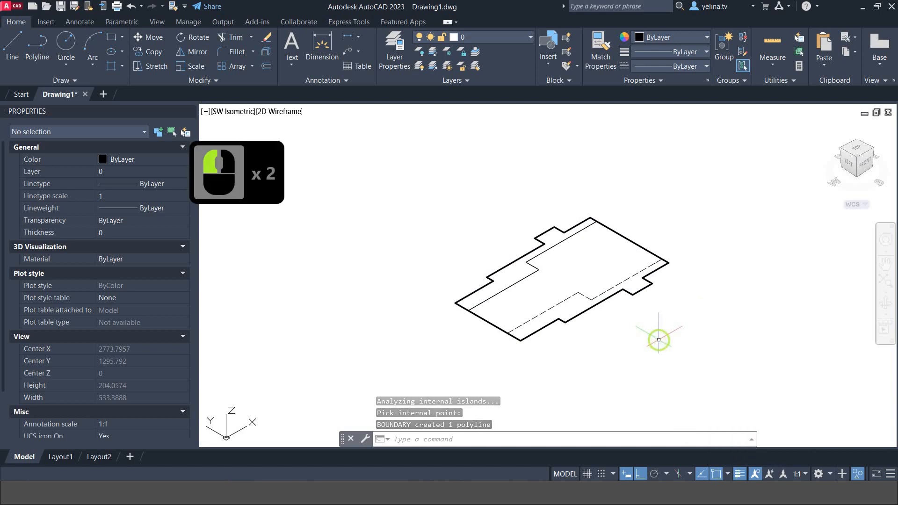
left_click(830, 474)
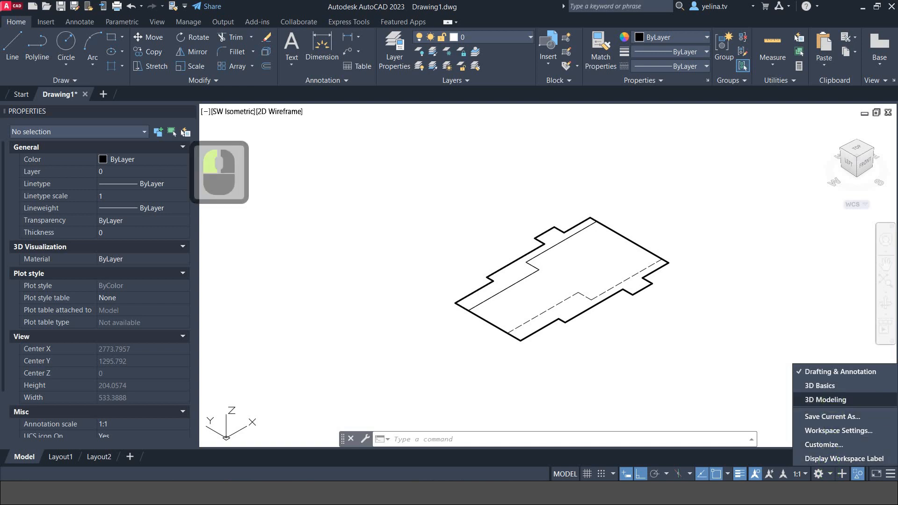
left_click(834, 400)
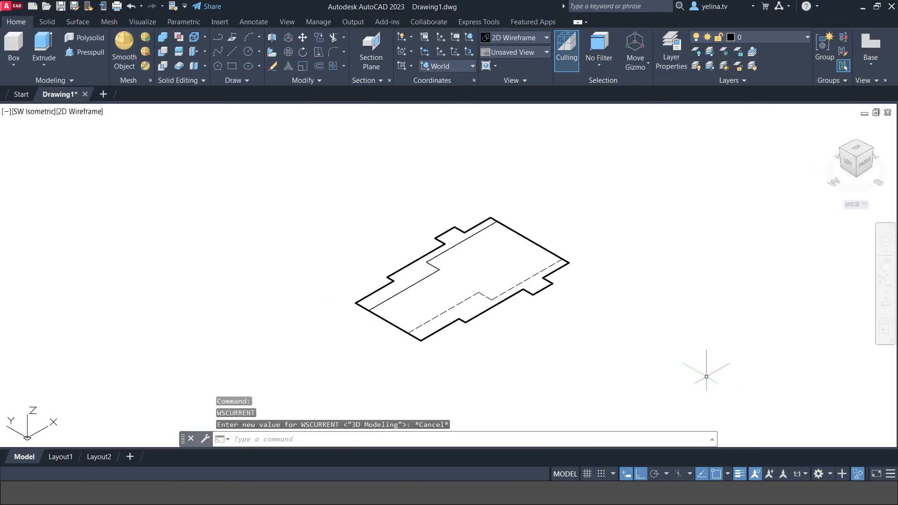
Revolve the closed boundary profile 360° around the axis through the midpoints of the part's two end edges
left_click(43, 66)
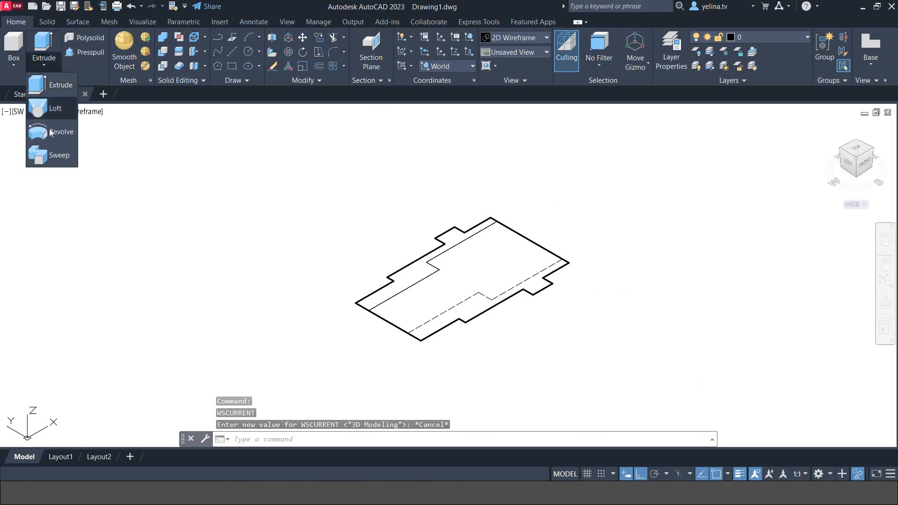
left_click(55, 132)
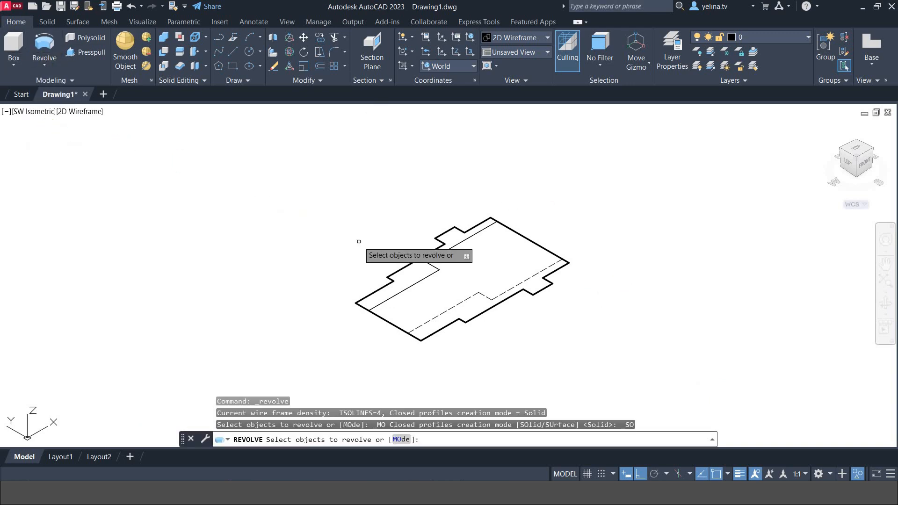
left_click(411, 285)
right_click(411, 285)
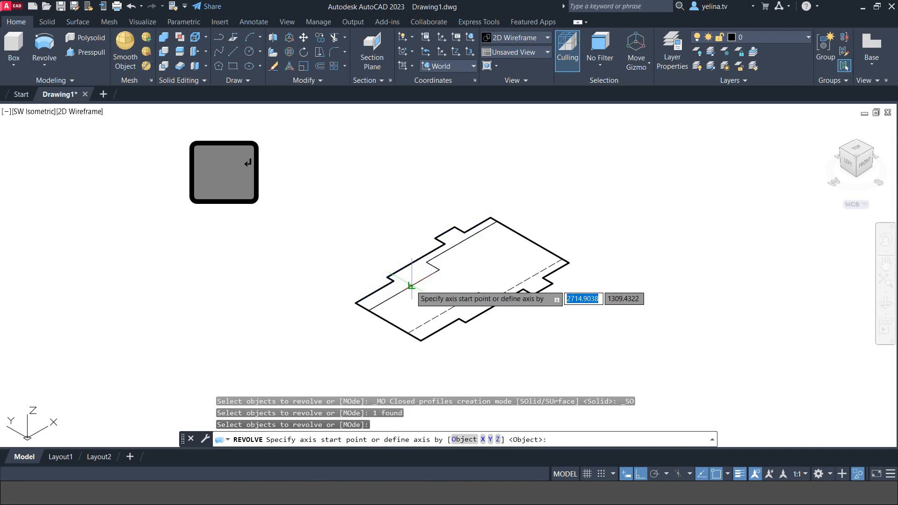
left_click(389, 321)
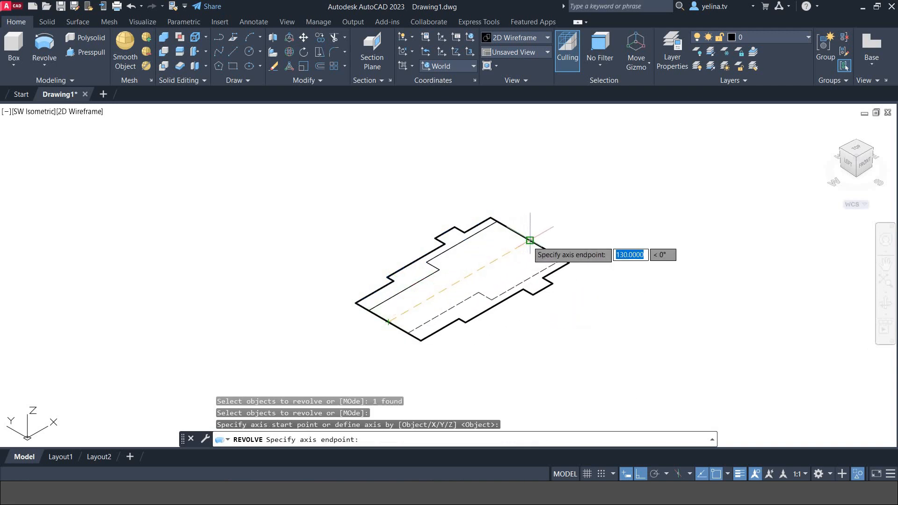
left_click(529, 241)
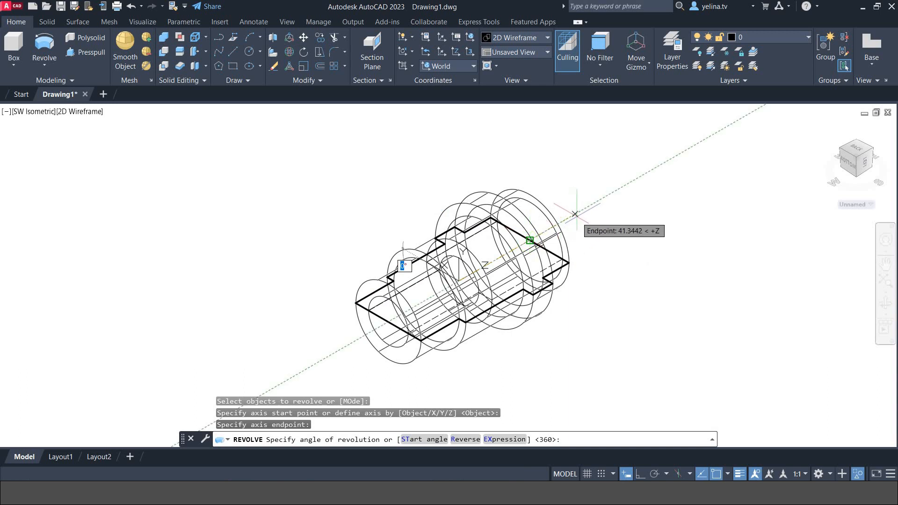
right_click(578, 214)
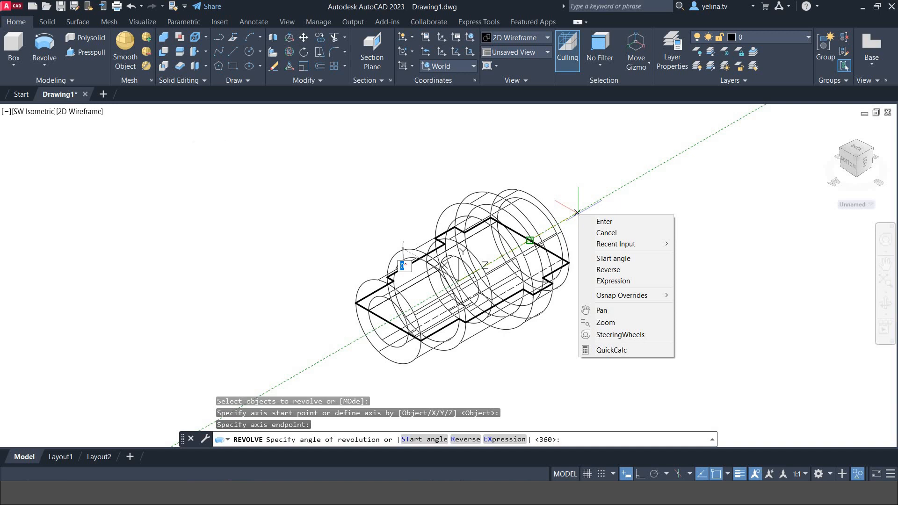
key("Return")
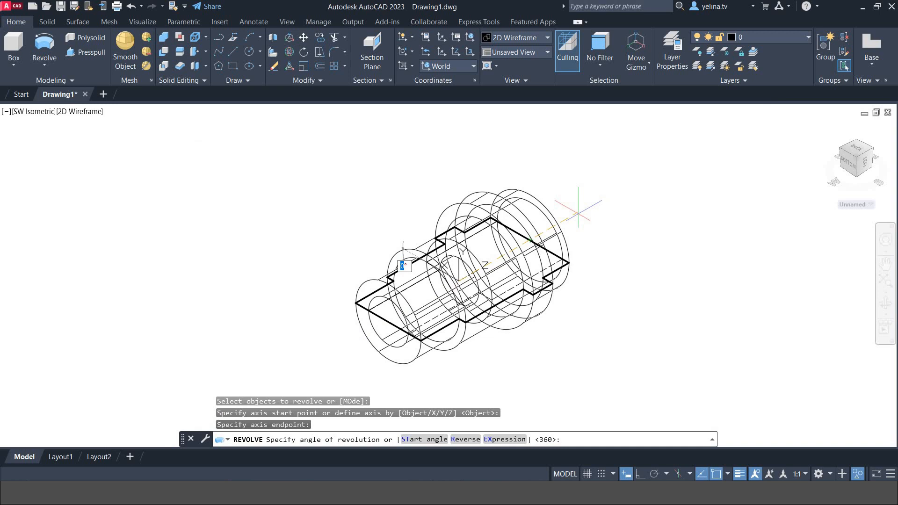
key("Return")
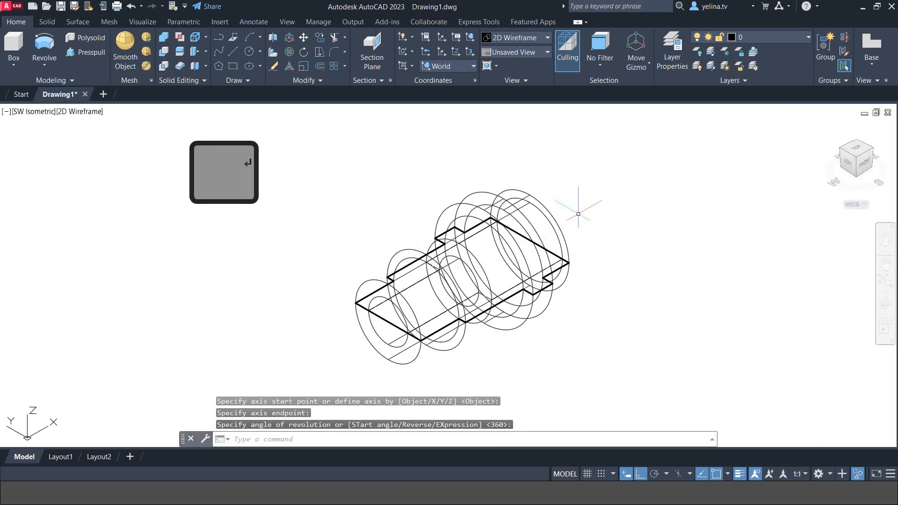
Move the revolved solid about 192 units along the X axis, away from the 2D outline, with 3D Move
left_click(567, 215)
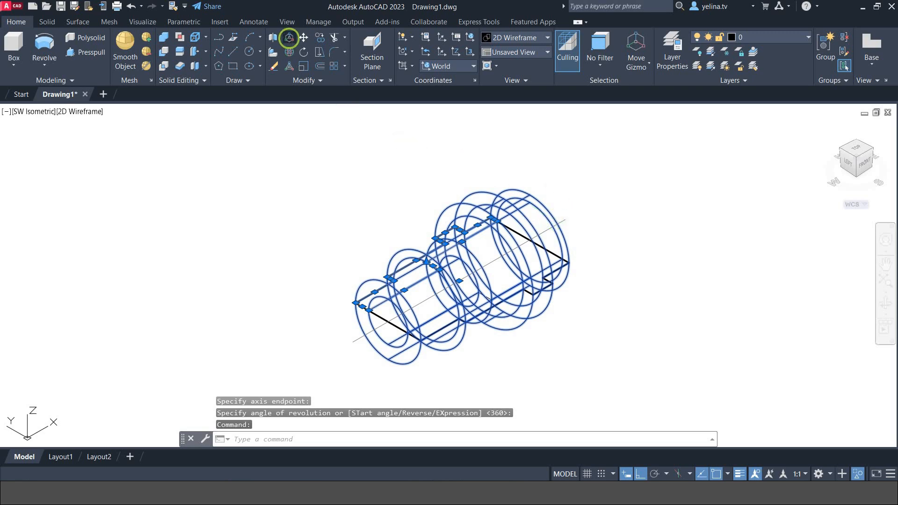
left_click(289, 37)
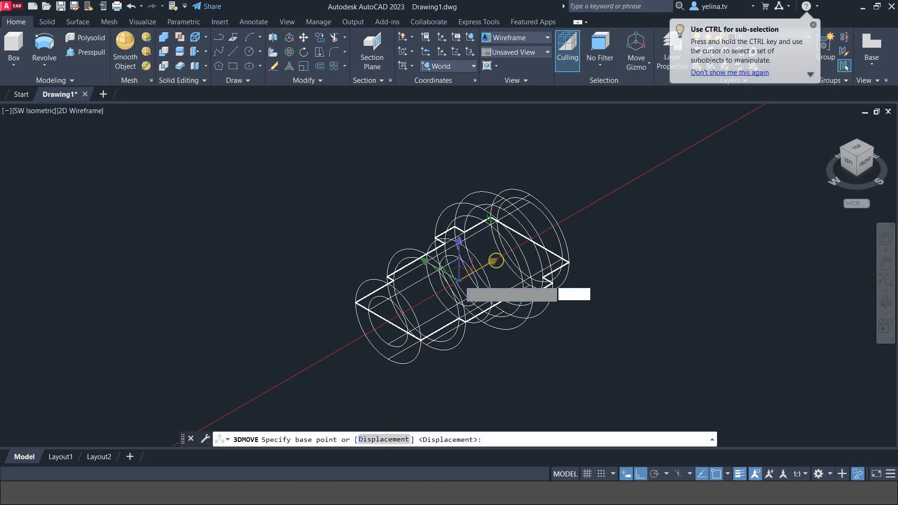
left_click(458, 280)
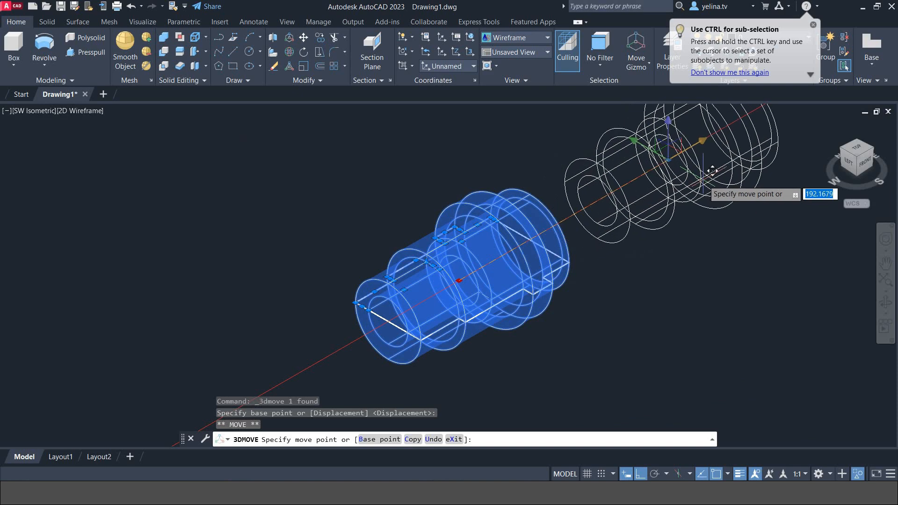
left_click(701, 184)
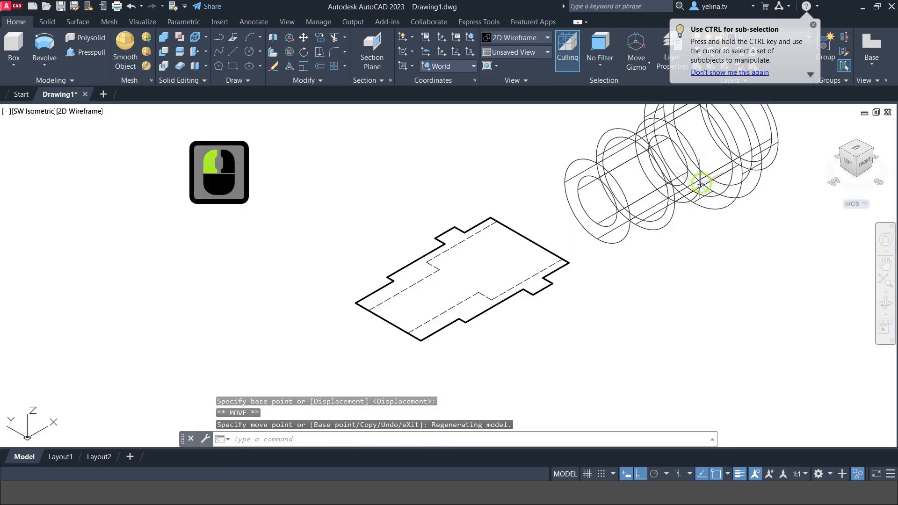
Set the viewport's visual style to Shades of Gray
left_click(98, 115)
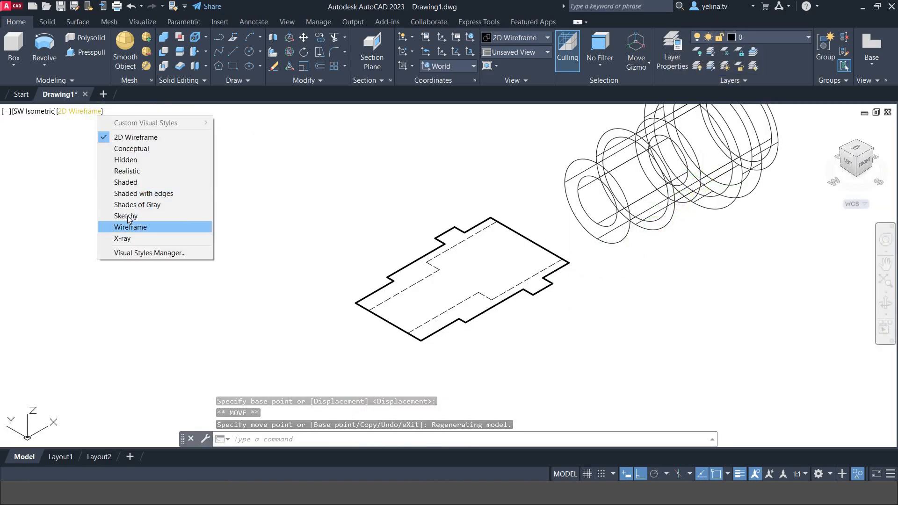
left_click(137, 205)
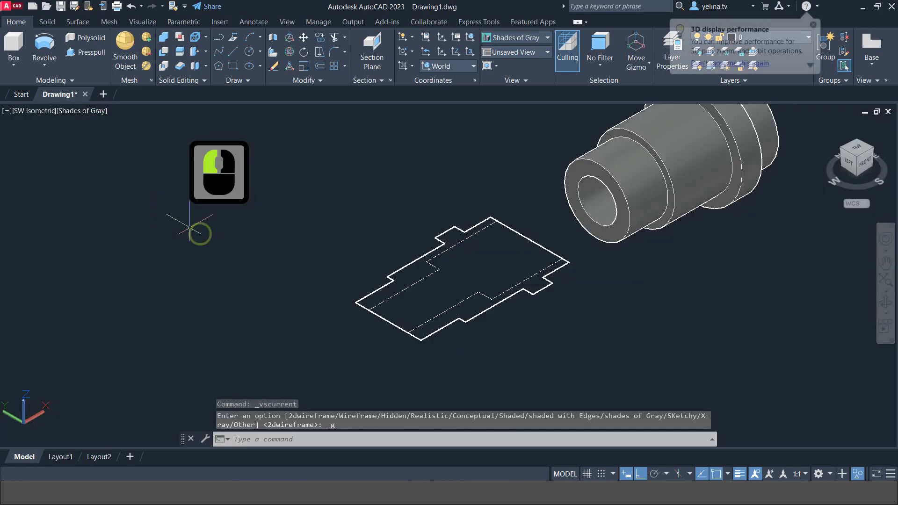
scroll(211, 288, "down", 2)
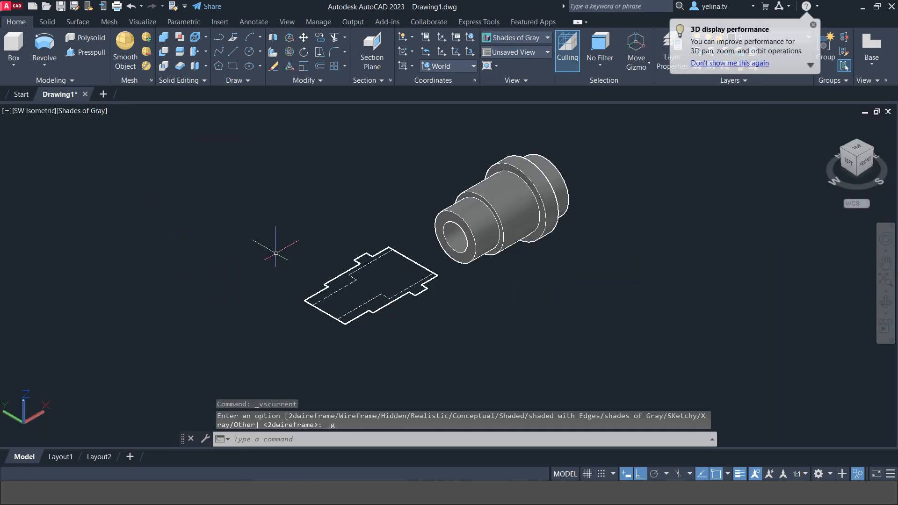
End object isolation to bring back the hidden dimensions and inner lines
right_click(275, 234)
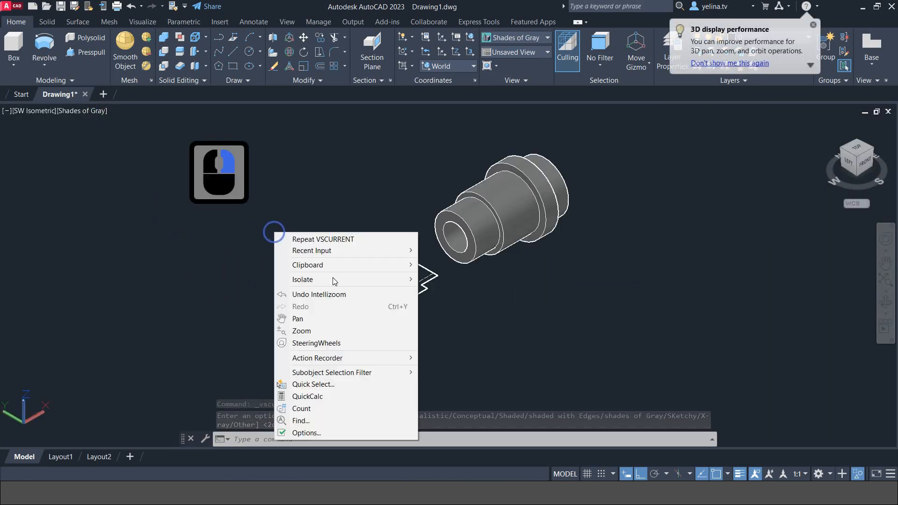
mouse_move(366, 279)
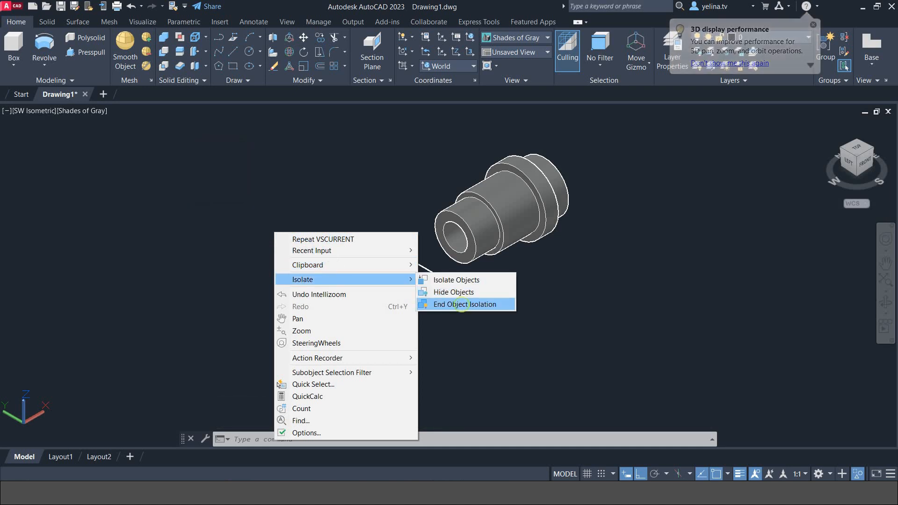
left_click(464, 304)
scroll(353, 215, "up", 2)
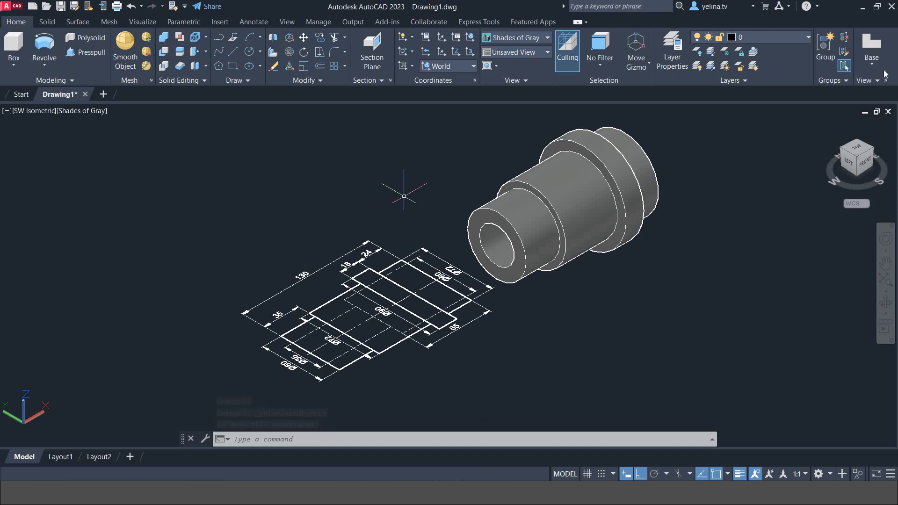
Create a base view from the revolved model-space solid and place it near the upper-left corner of the Layout1 sheet
left_click(878, 49)
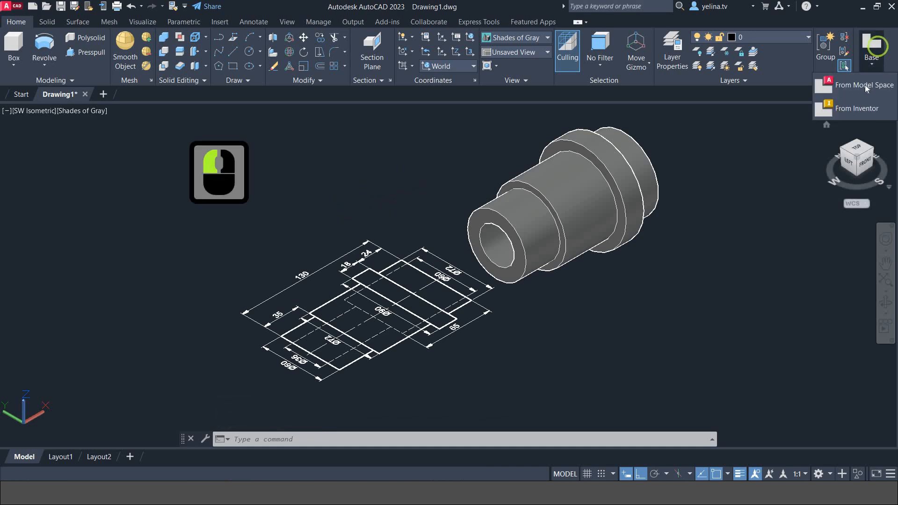
left_click(866, 86)
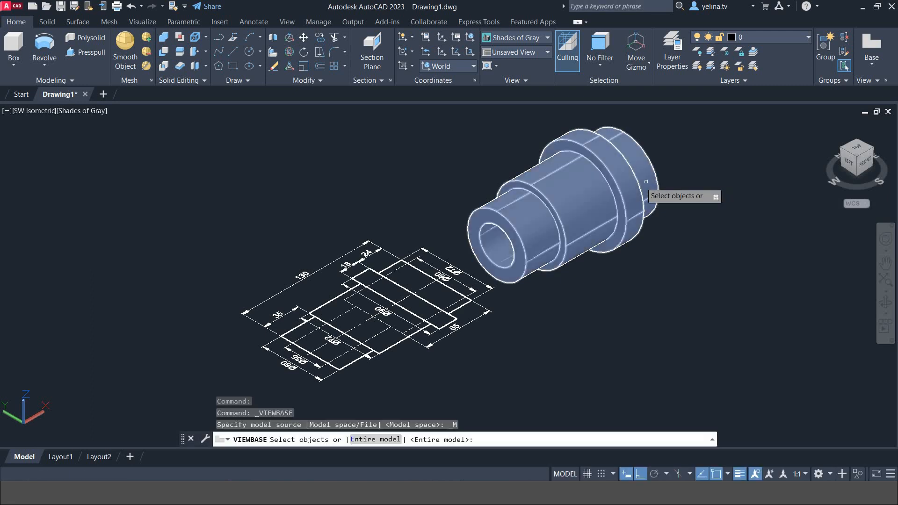
left_click(619, 187)
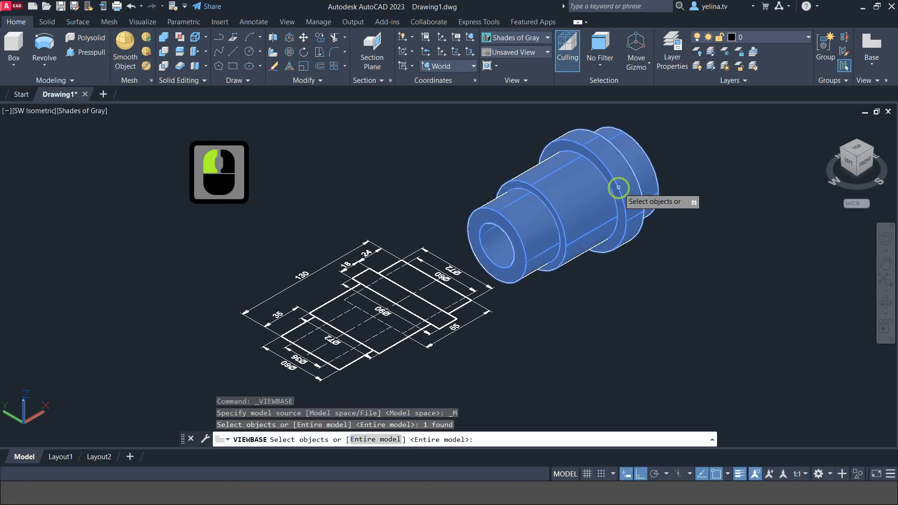
key("Return")
key("Return")
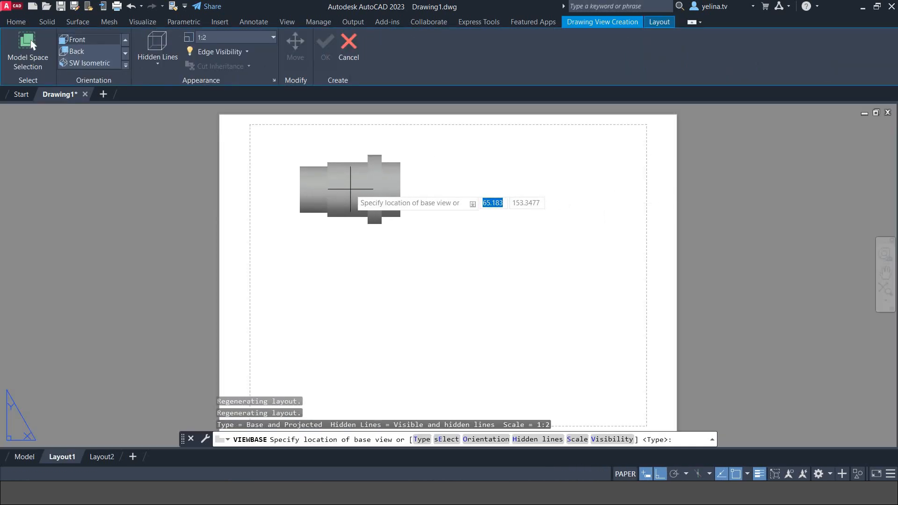
left_click(350, 190)
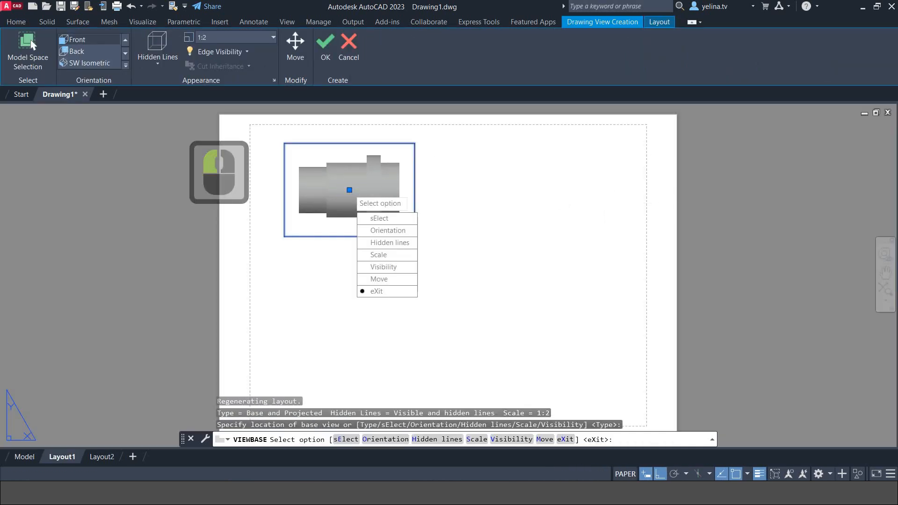
Accept the base view and place one projected isometric view diagonally below and to the right of it
key("Return")
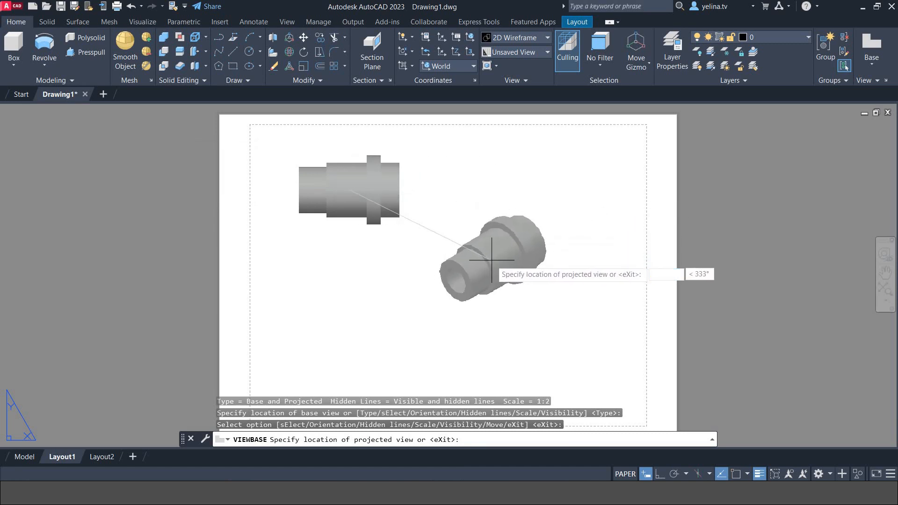
left_click(502, 264)
key("Return")
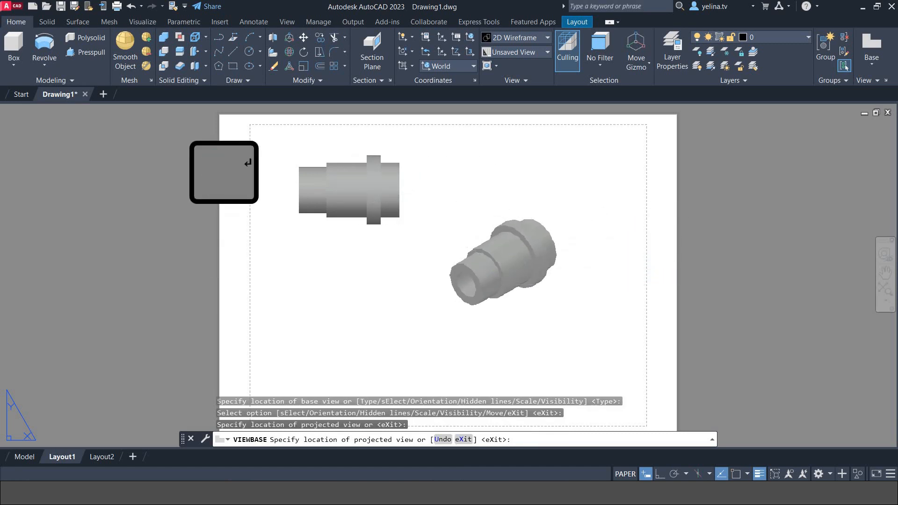
Edit the isometric drawing view so that it shows visible lines only
left_click(482, 249)
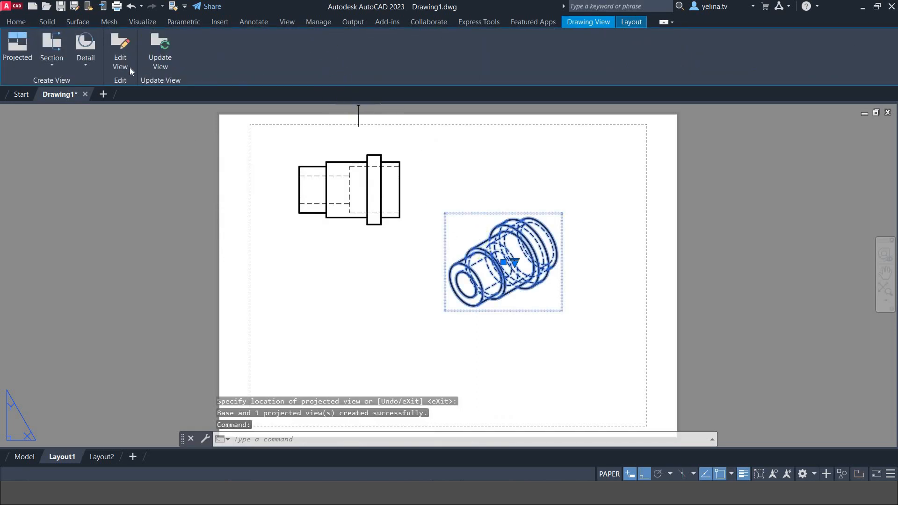
left_click(124, 64)
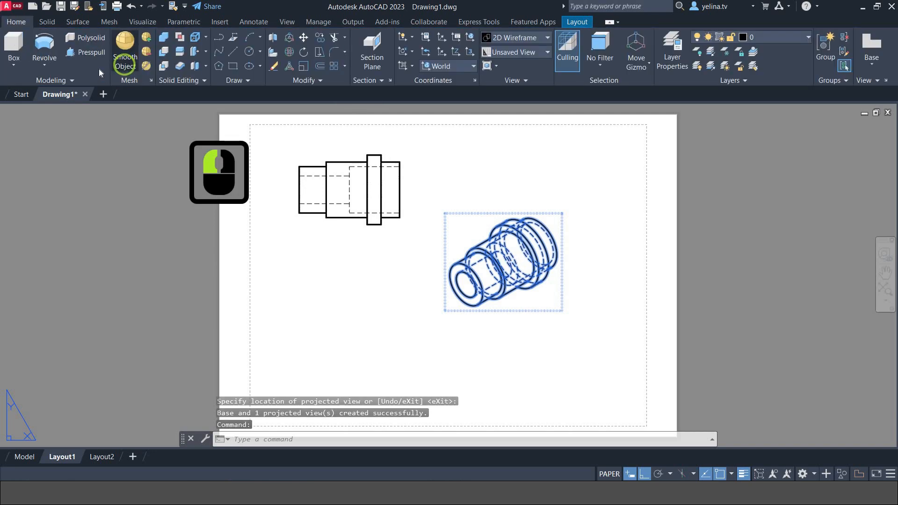
left_click(97, 67)
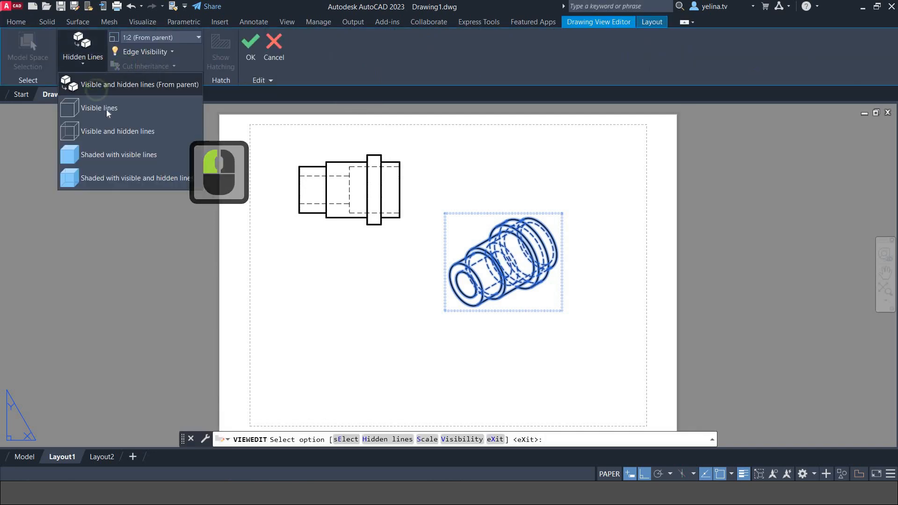
left_click(106, 109)
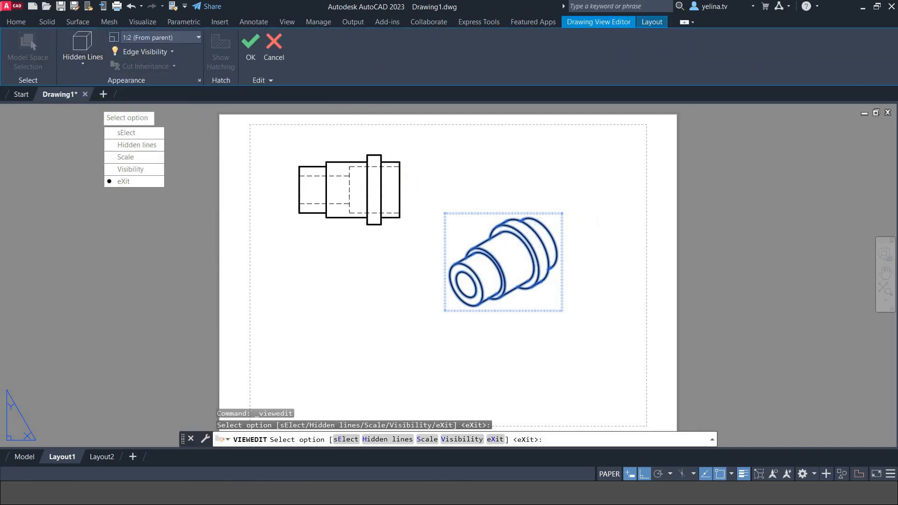
key("Escape")
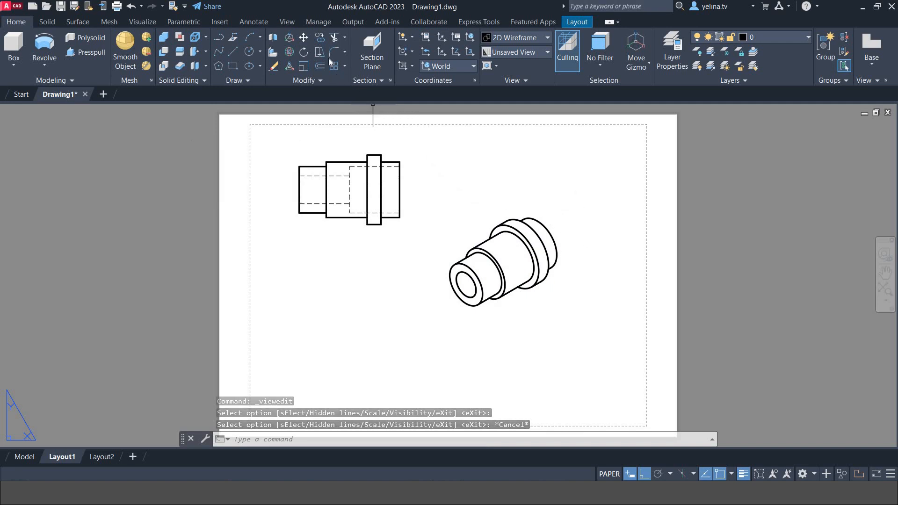
Make ISO-25 the current dimension style and add a linear dimension above the base view for the length of its left end section
left_click(251, 21)
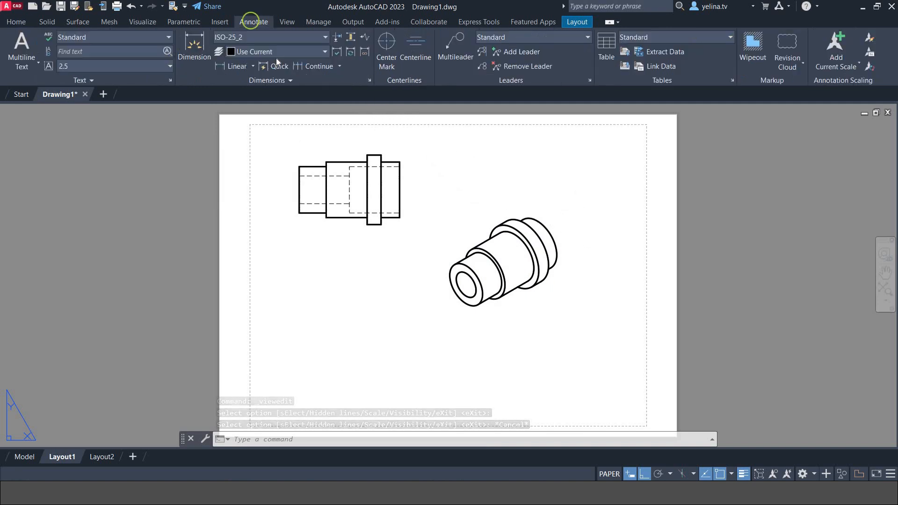
left_click(325, 38)
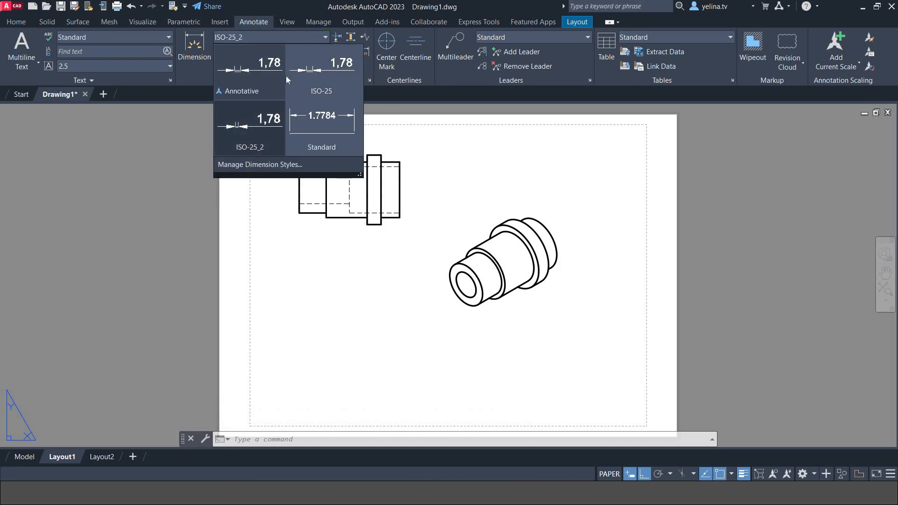
left_click(335, 79)
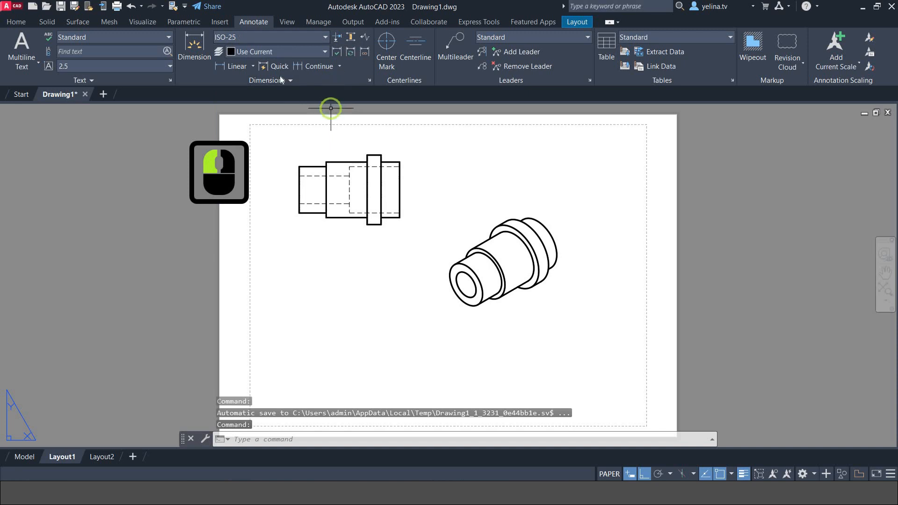
left_click(230, 66)
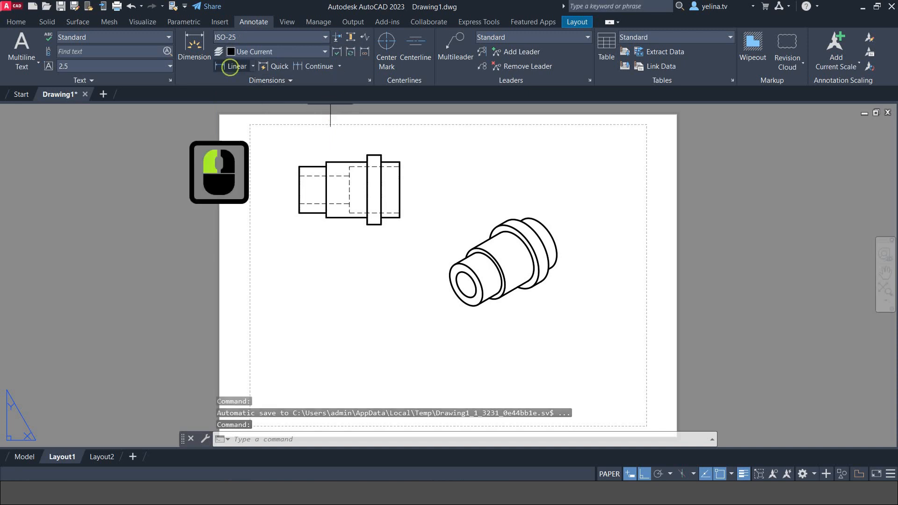
left_click(298, 163)
left_click(326, 163)
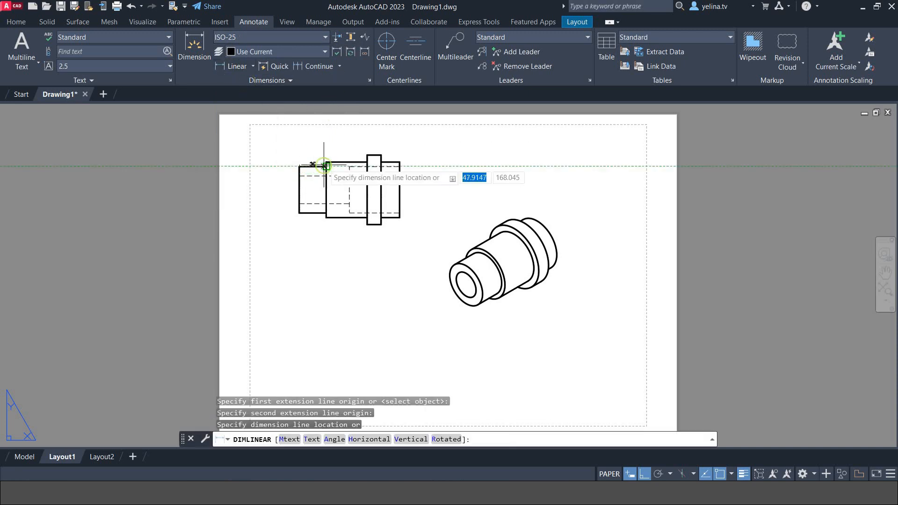
left_click(323, 154)
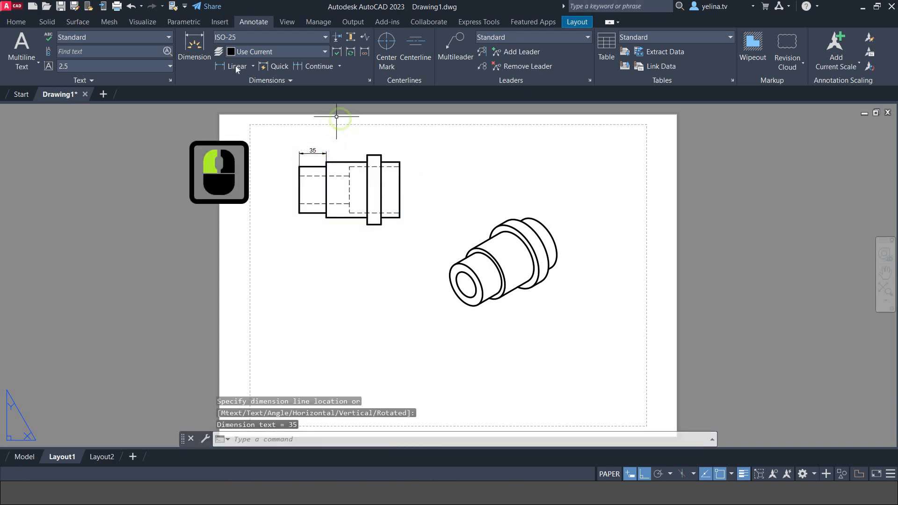
Dimension the width of the base view's collar and continue the dimension to the part's right end
left_click(234, 66)
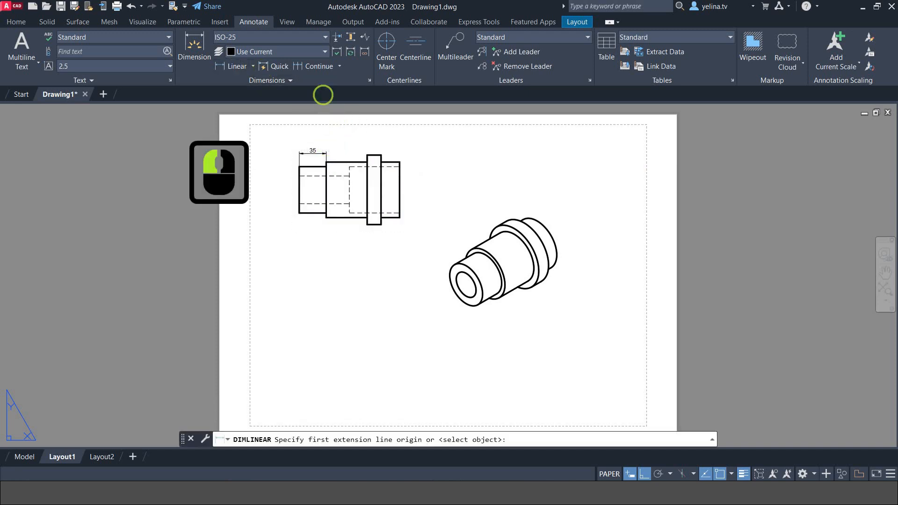
left_click(367, 155)
left_click(381, 155)
left_click(378, 147)
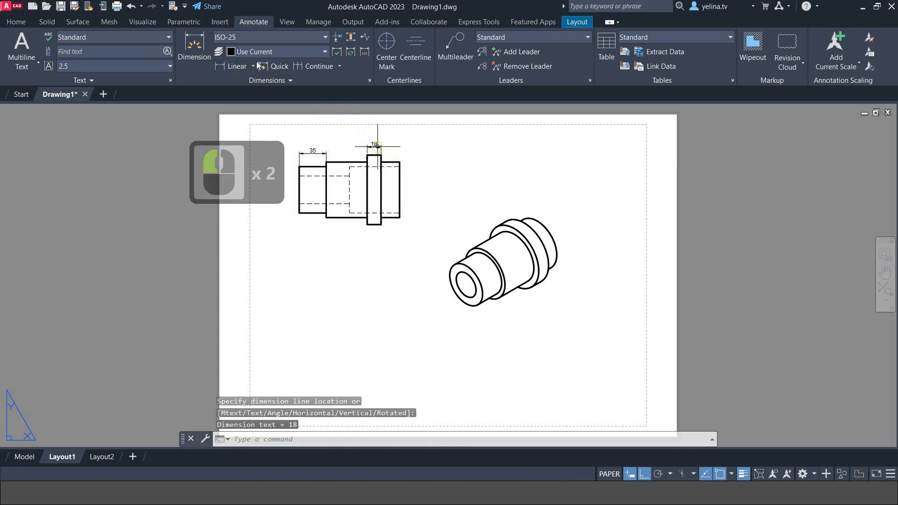
left_click(301, 66)
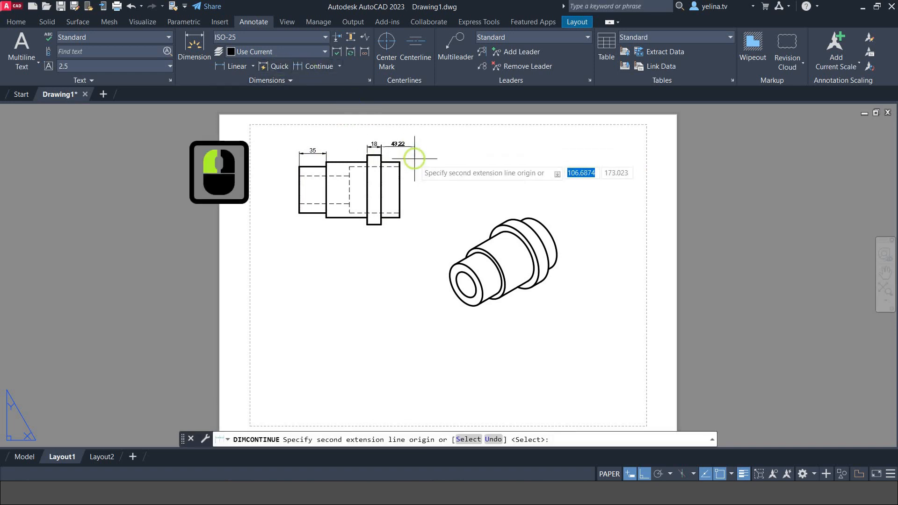
left_click(400, 162)
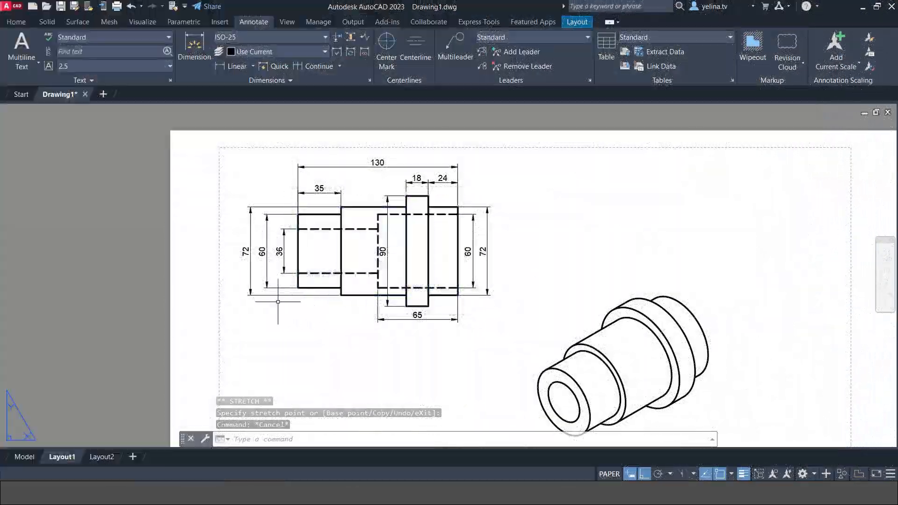
Move the 72 dimension left of the base view inside the middle section, between the 36 and 90 dimensions
left_click(260, 295)
left_click(250, 295)
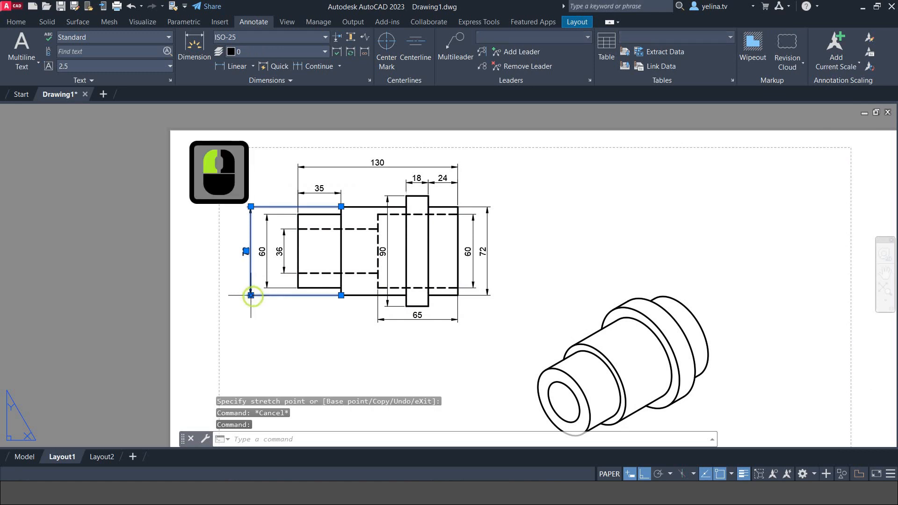
left_click(358, 295)
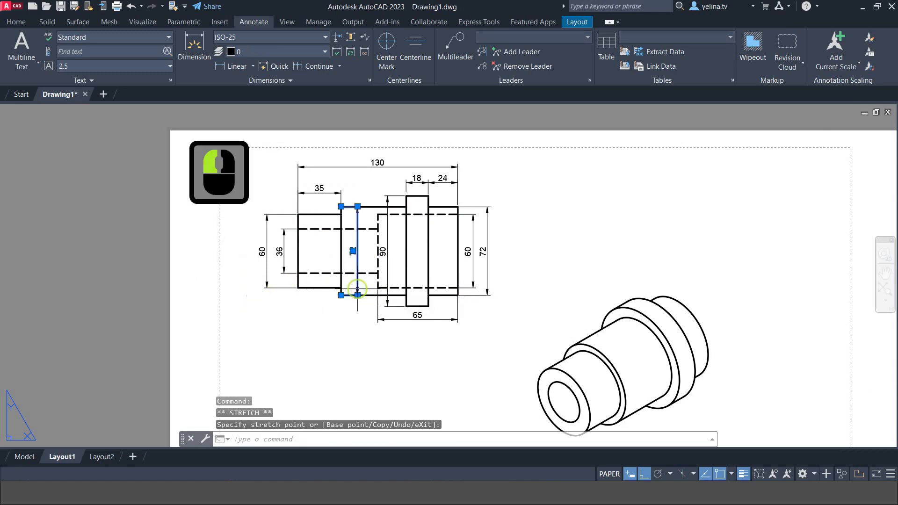
key("Escape")
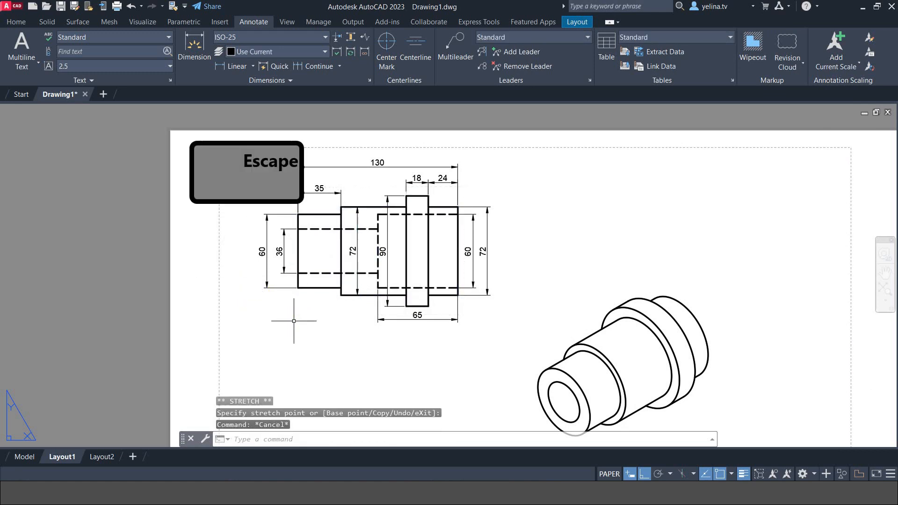
Add a centerline between the upper and lower edges of the base view's collar
left_click(416, 47)
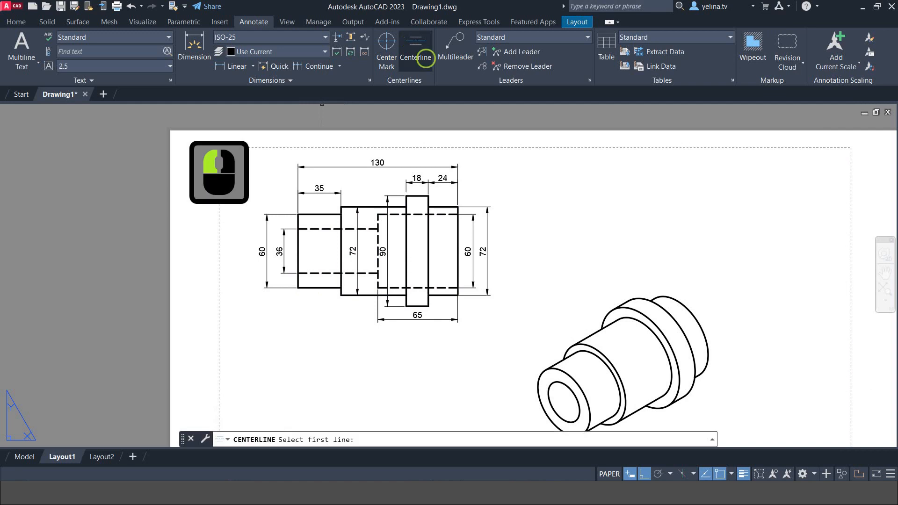
left_click(420, 197)
left_click(420, 307)
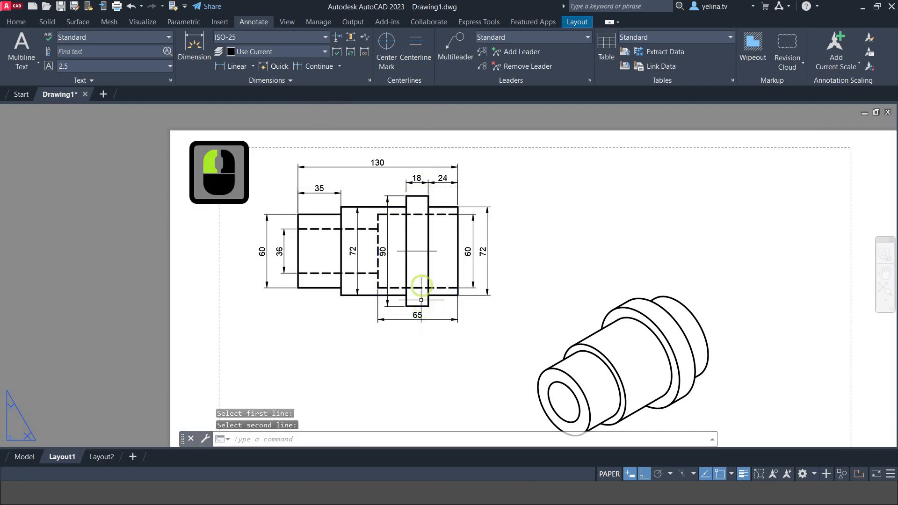
Stretch both ends of the centerline to the left and right end edges of the base view
left_click(427, 251)
left_click(431, 250)
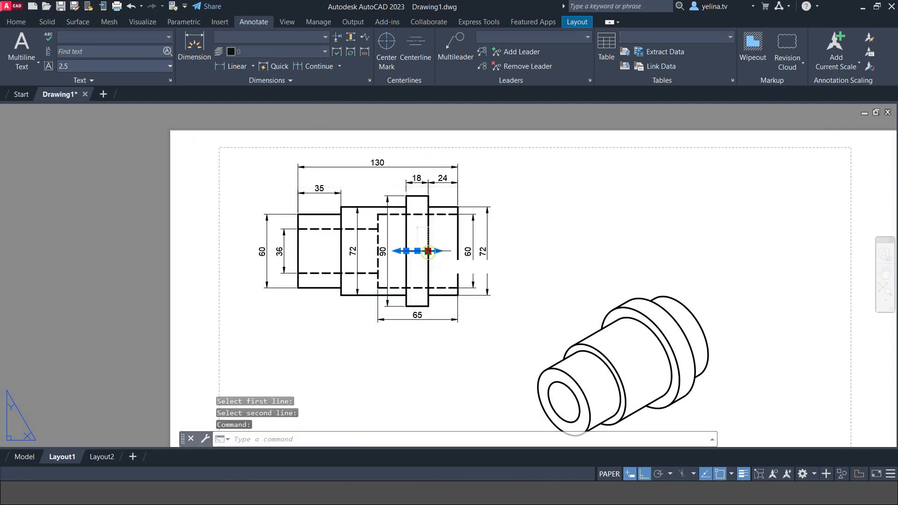
left_click(461, 251)
left_click(406, 251)
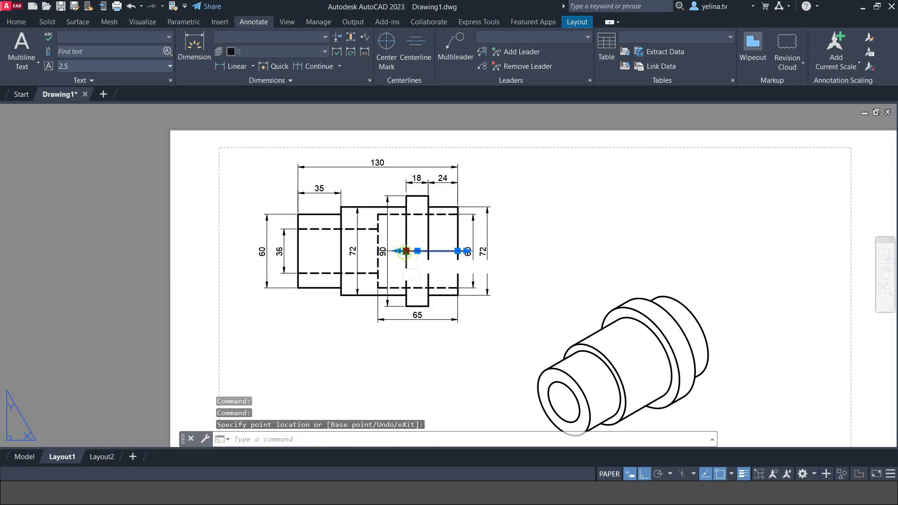
left_click(298, 251)
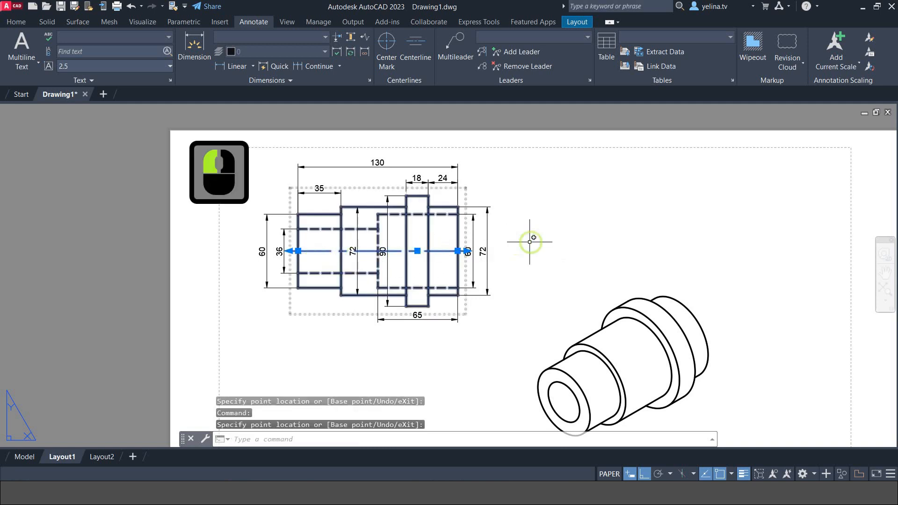
key("Escape")
Insert a diameter symbol before the text of the 60 dimension on the base view's left side
scroll(528, 255, "down", 2)
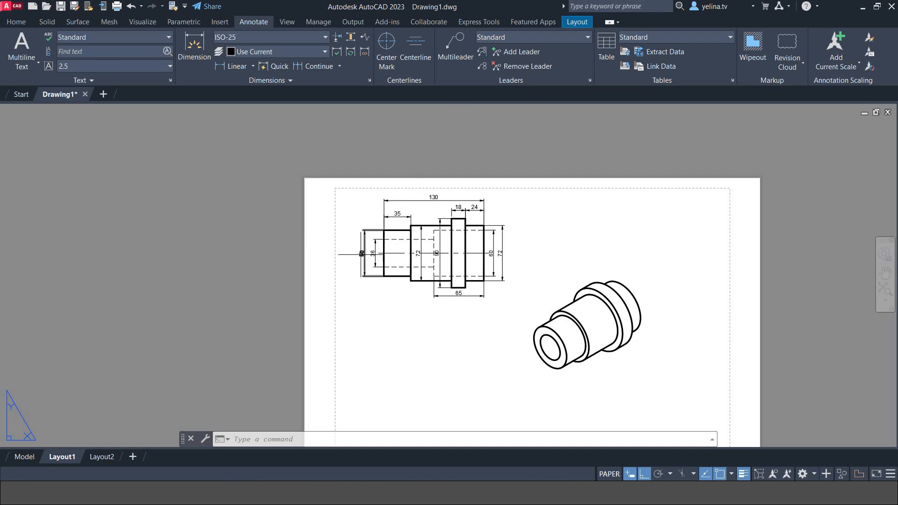
left_click(362, 253)
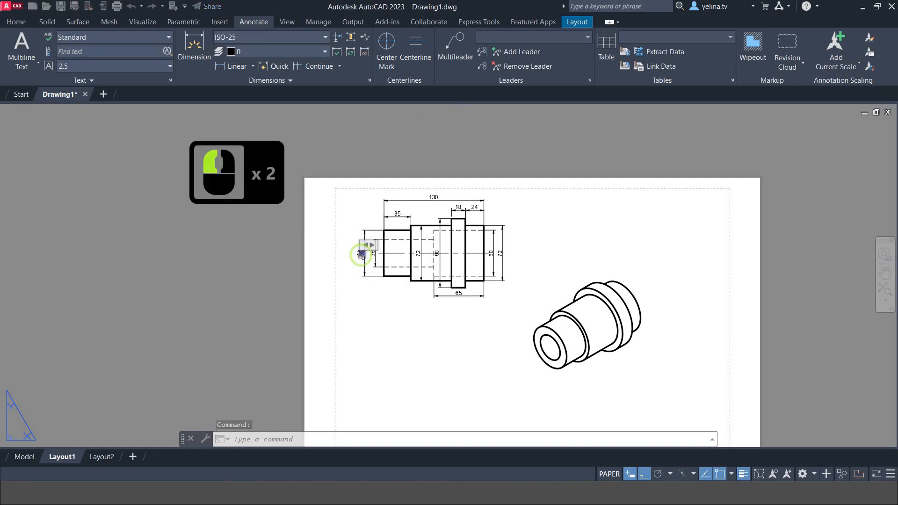
double_click(361, 254)
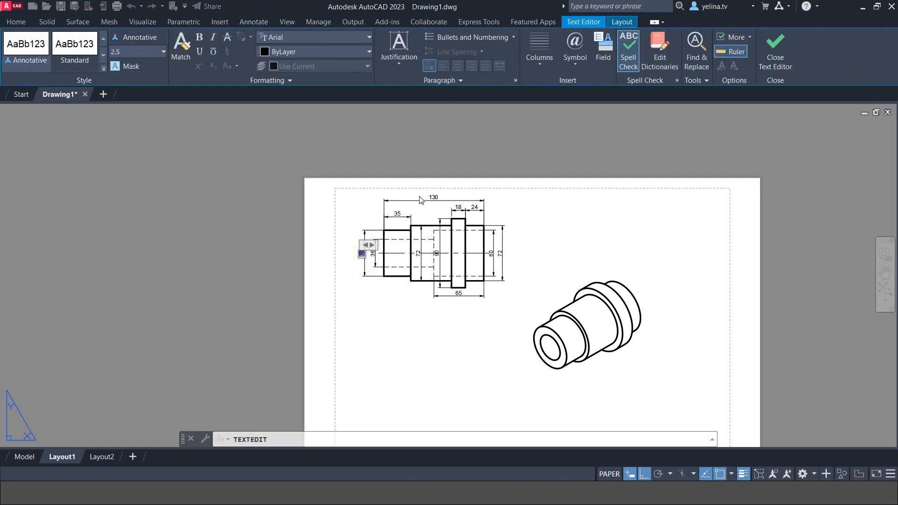
left_click(570, 64)
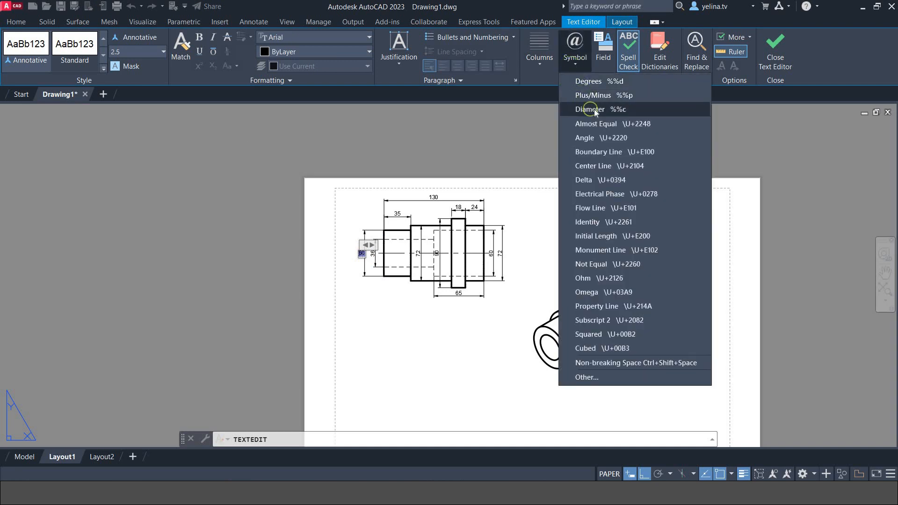
left_click(590, 109)
left_click(773, 54)
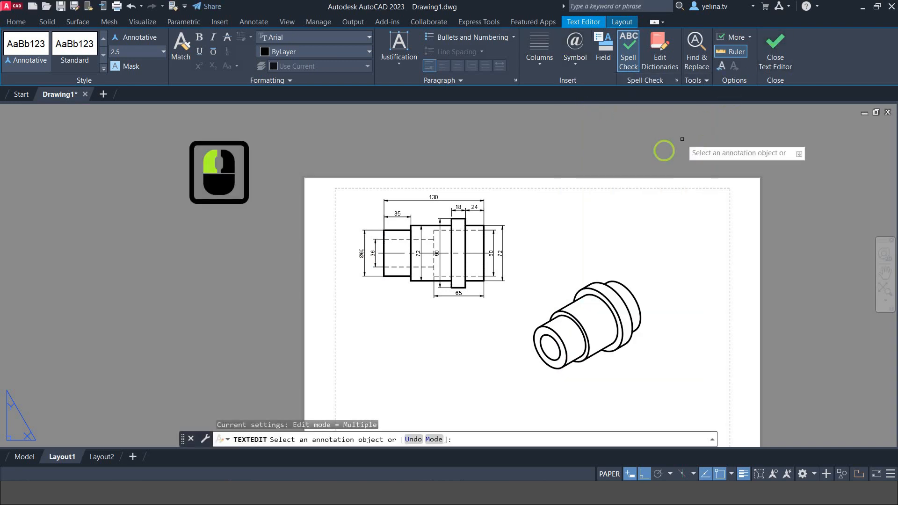
Insert a diameter symbol before the text of the 36 dimension on the base view and finish the text editing
scroll(370, 262, "up", 2)
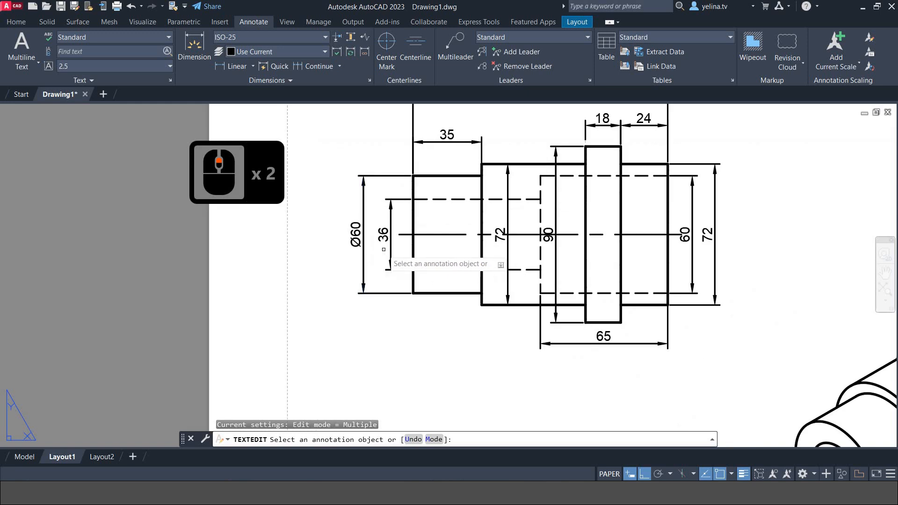
key("Return")
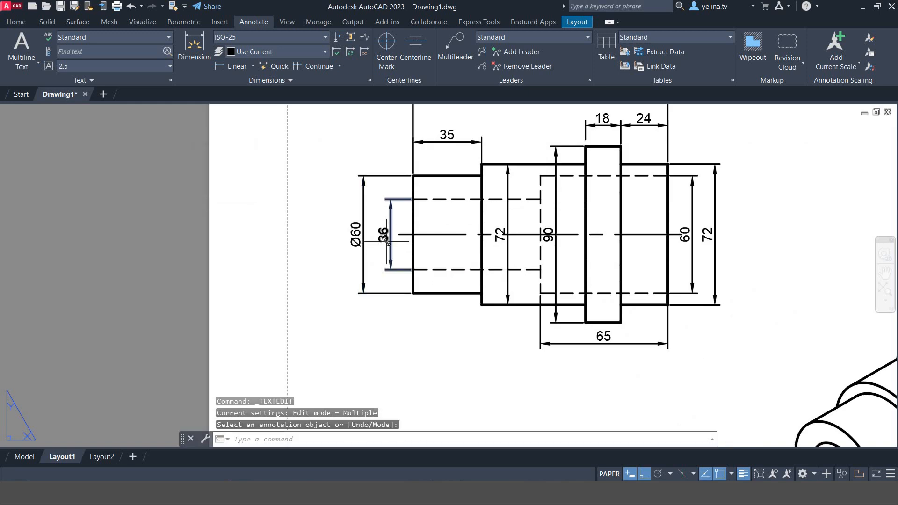
double_click(383, 240)
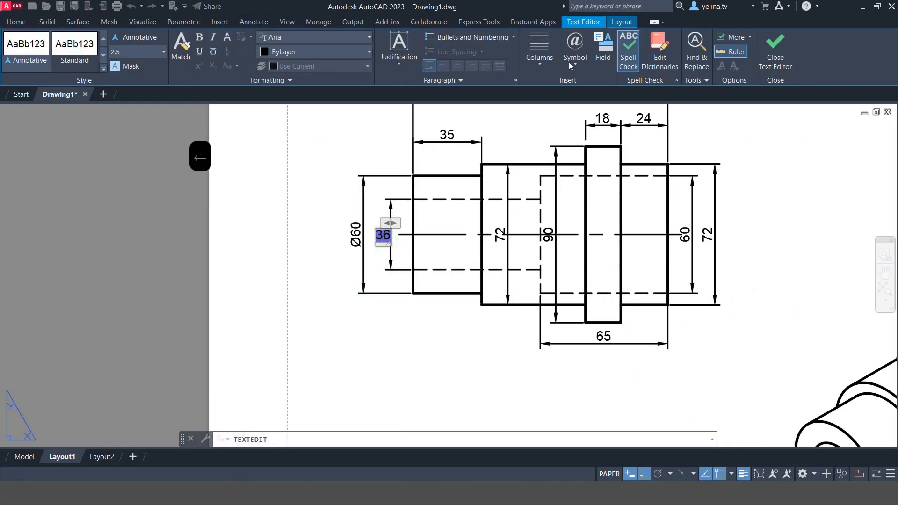
left_click(573, 60)
left_click(587, 105)
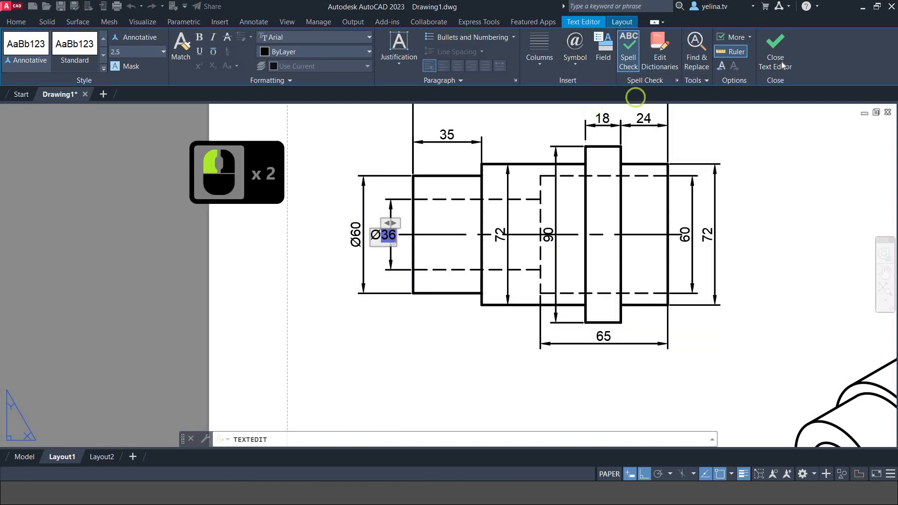
left_click(776, 54)
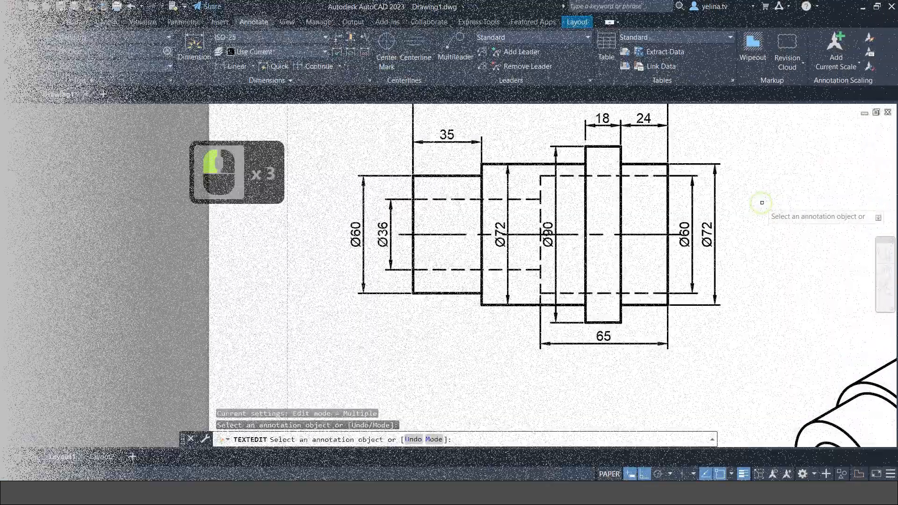
key("Return")
Define a full section of the base view with a horizontal cutting line along its centerline, extending past both ends of the part
scroll(752, 190, "down", 5)
scroll(600, 205, "up", 2)
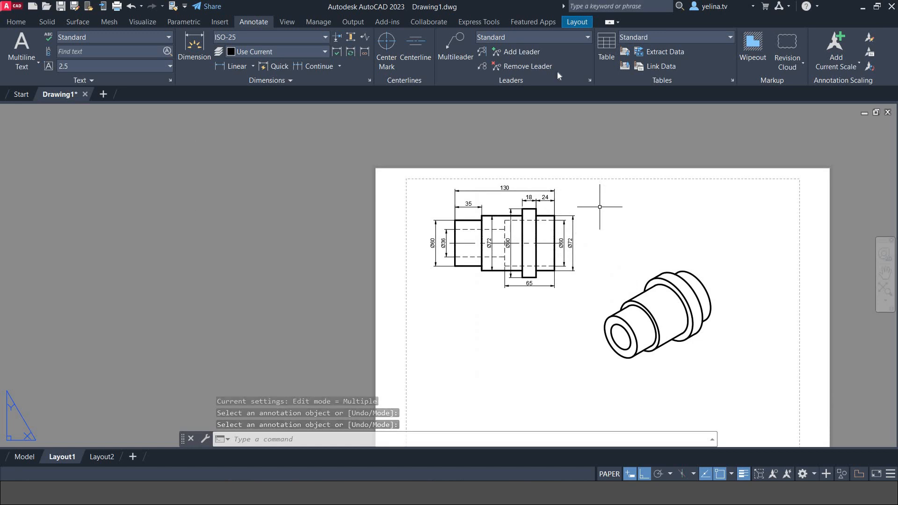
left_click(579, 22)
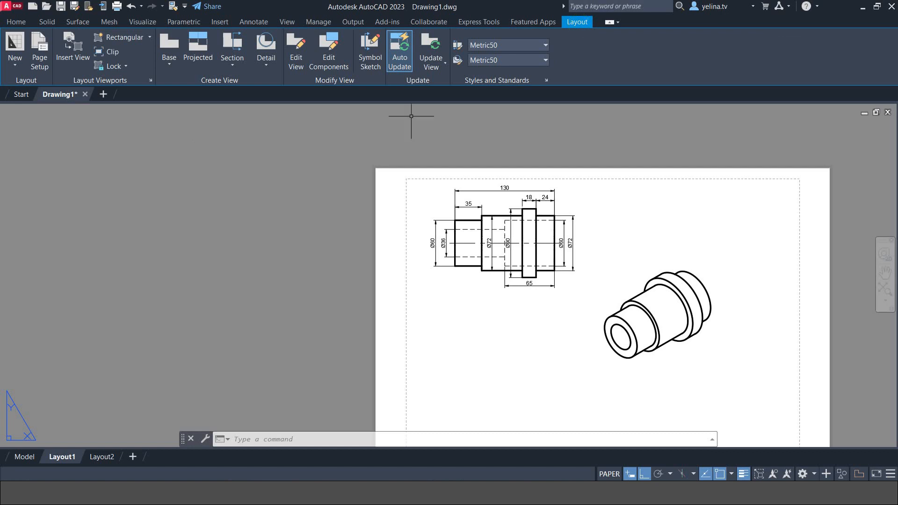
left_click(230, 62)
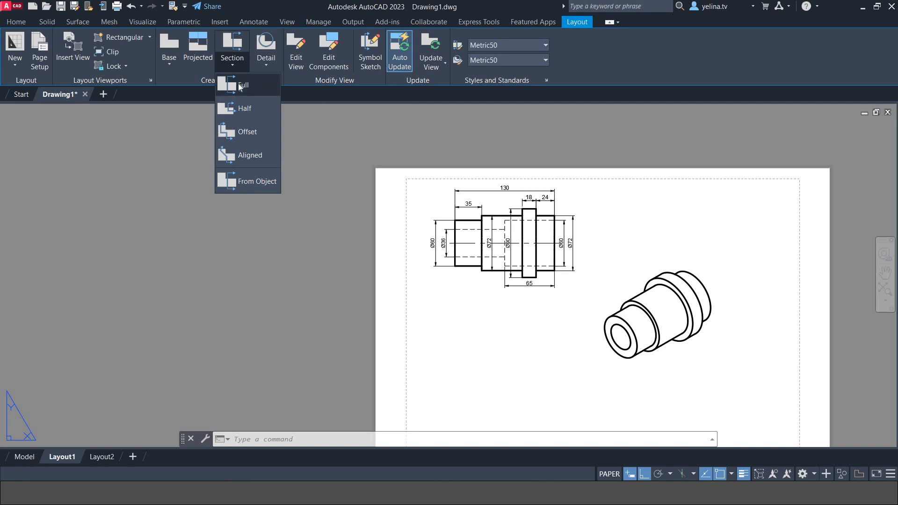
left_click(240, 86)
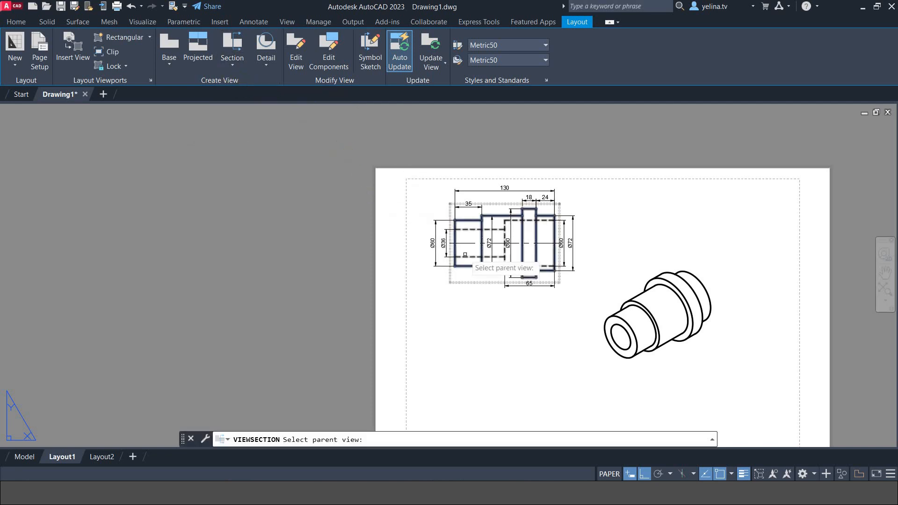
left_click(455, 248)
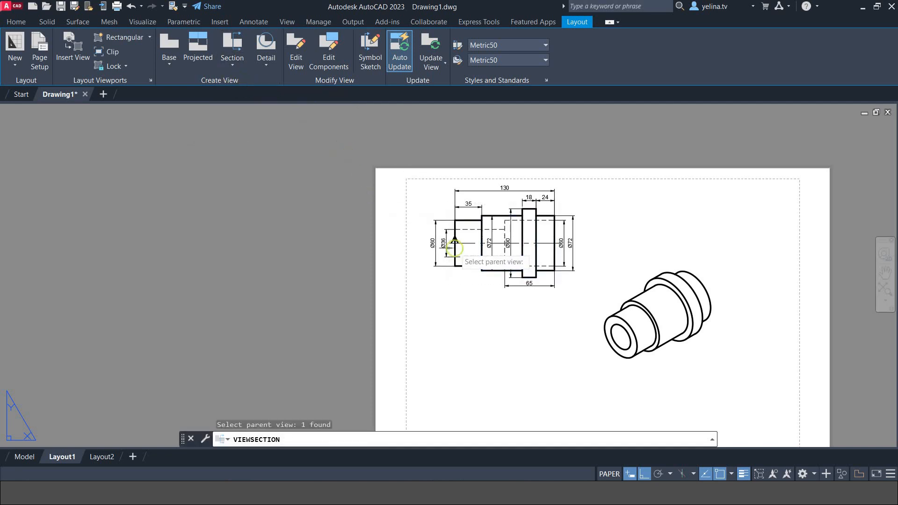
left_click(418, 243)
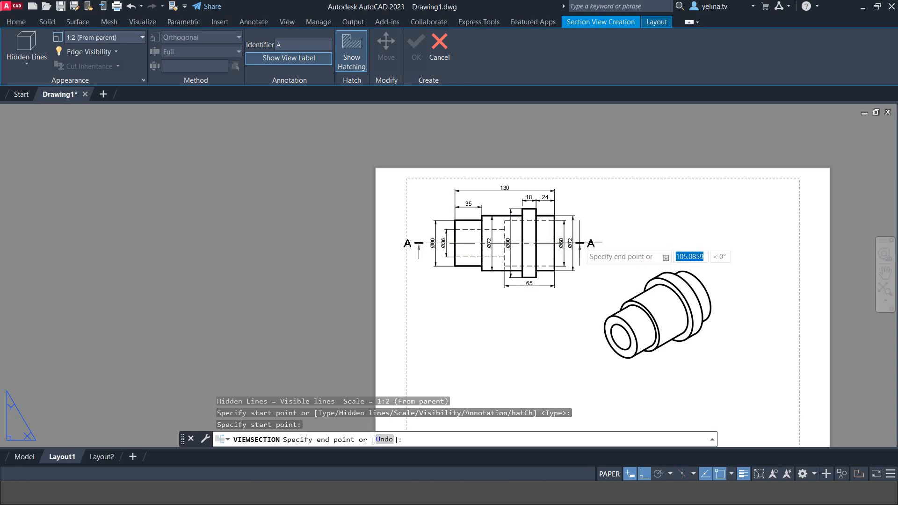
left_click(583, 253)
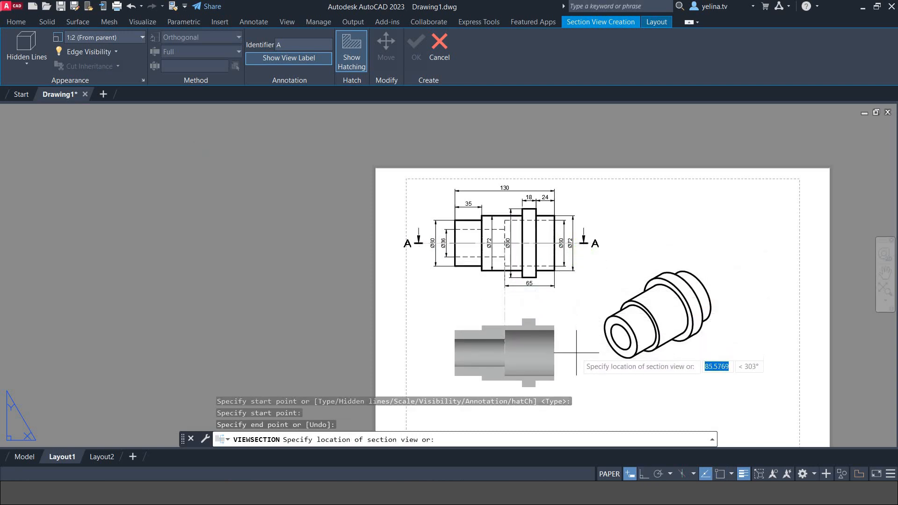
Place the hatched section view directly below the base view and finish creating it
left_click(576, 395)
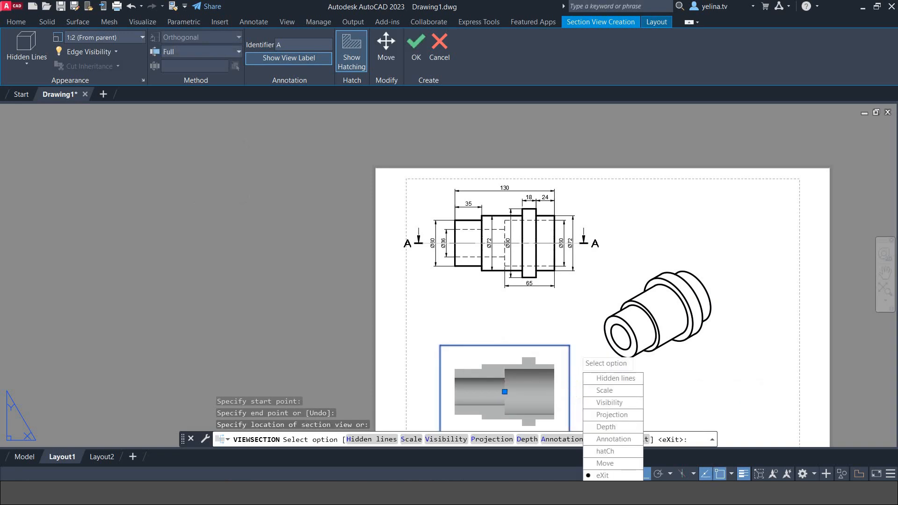
key("Return")
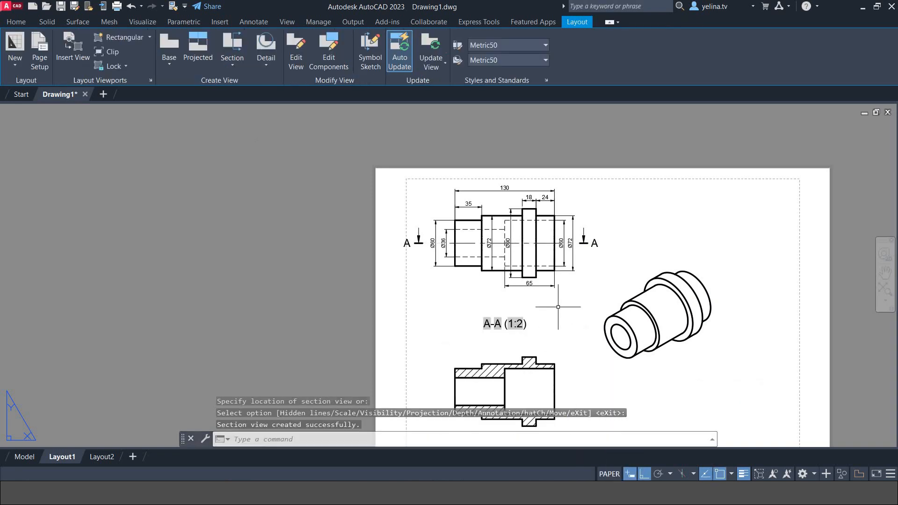
middle_click(558, 307)
middle_click(558, 307)
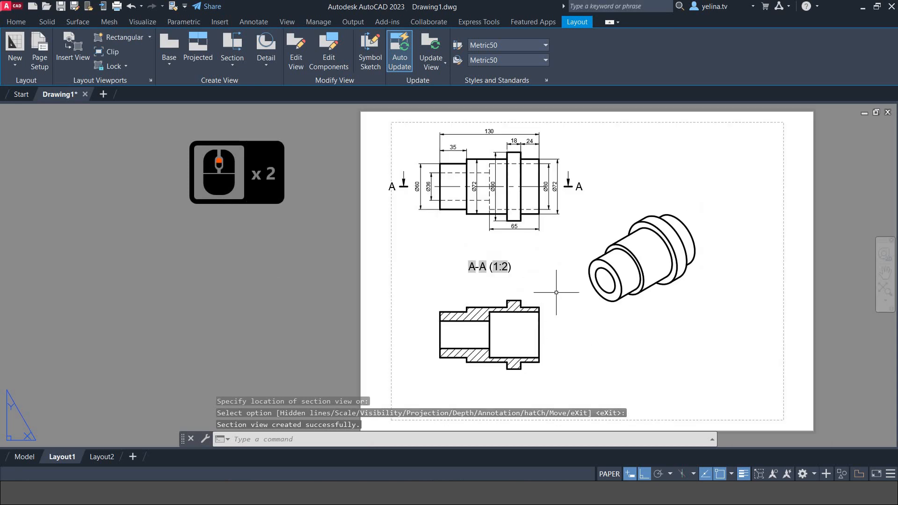
middle_click_drag(557, 292, 411, 301)
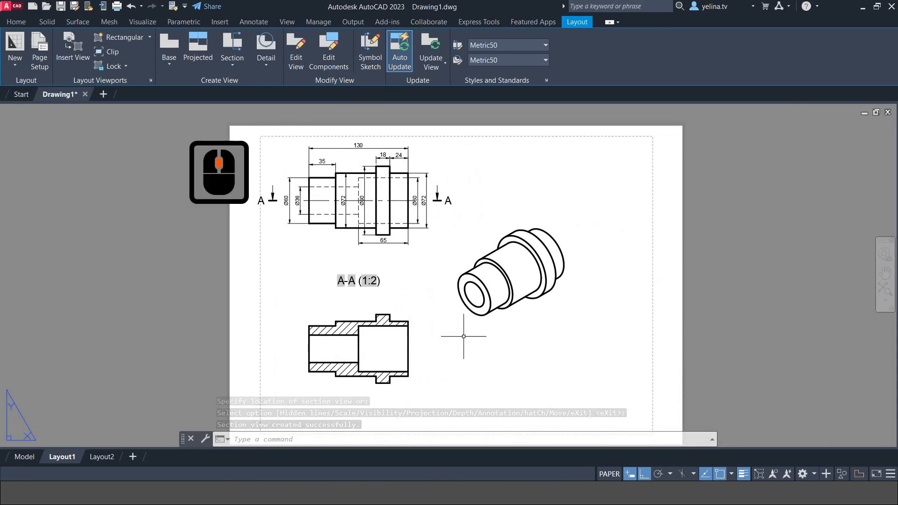